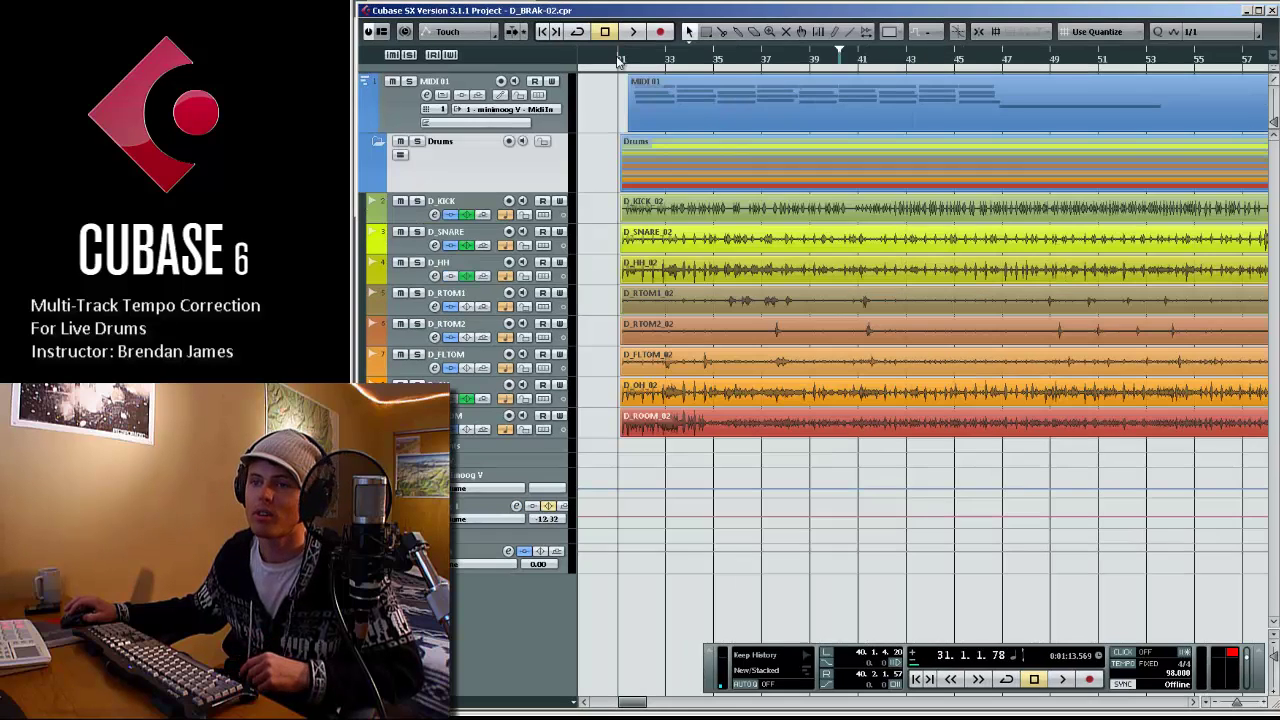
Play the D_BRAk-02 drum multitrack from bar 31 to hear the raw performance
key(space)
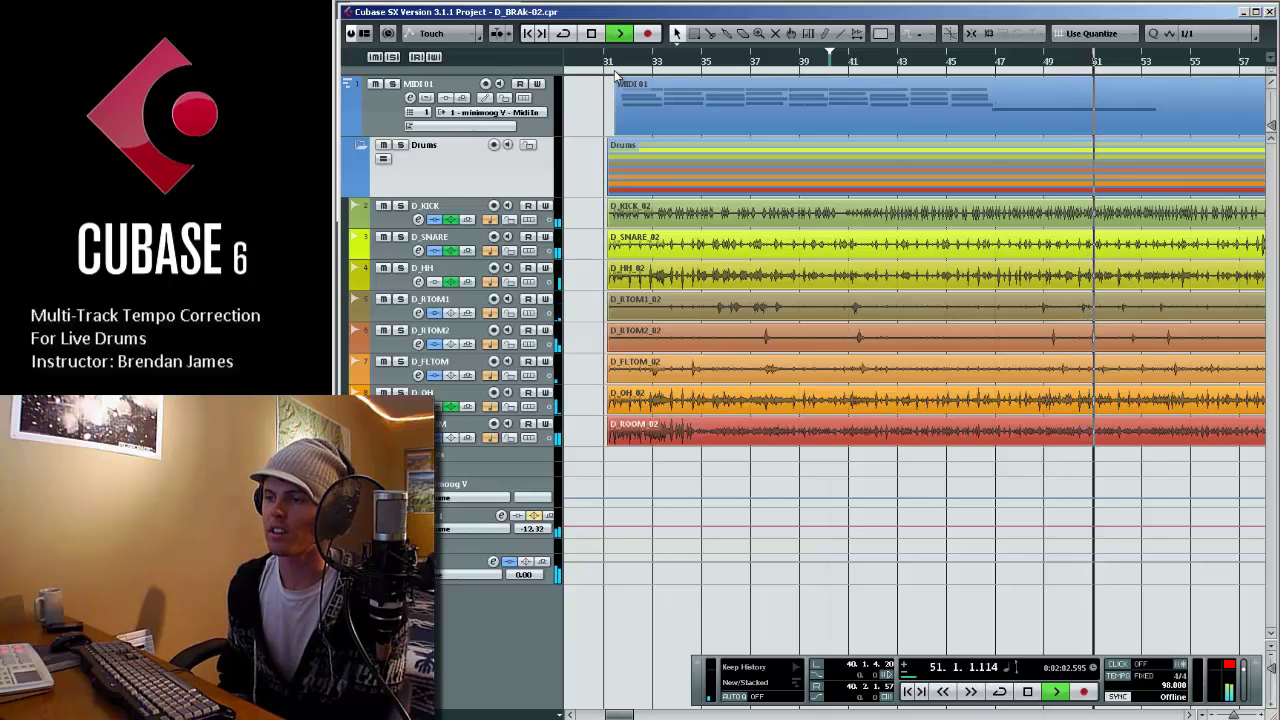
Stop playback and save the project as a Cubase project named D_BRAk-02-Tempo-correct
key(space)
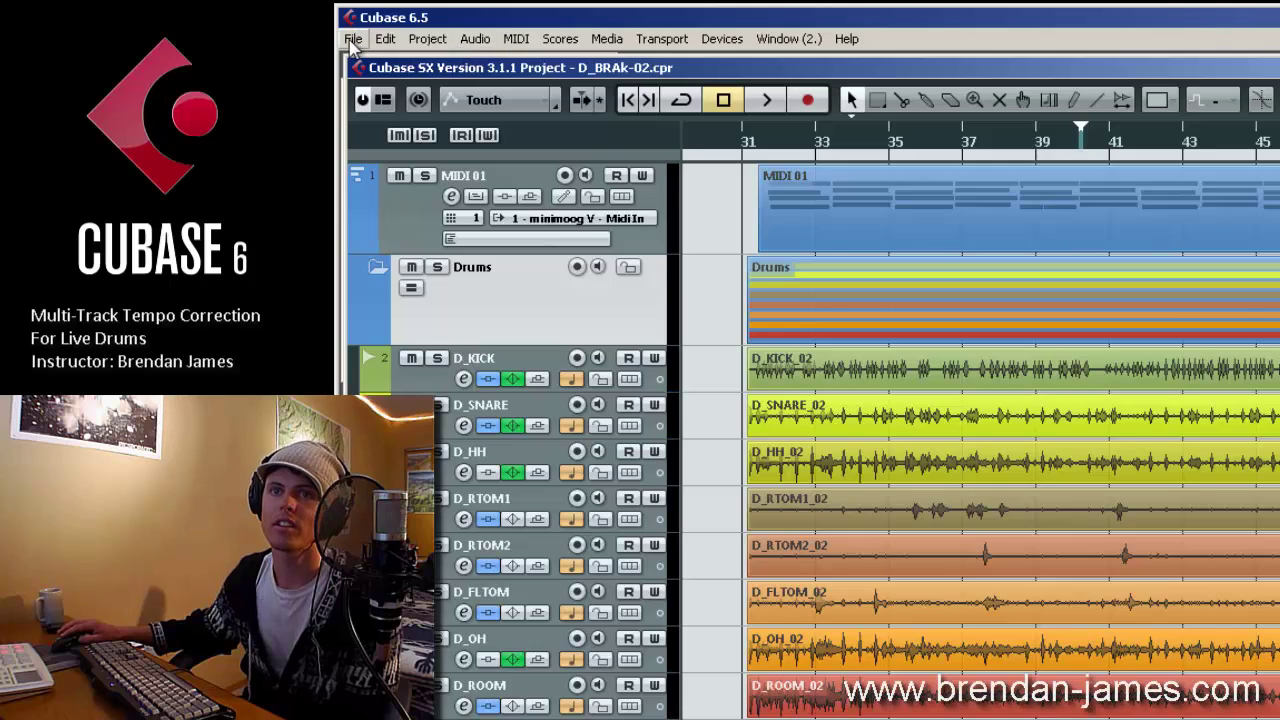
click(353, 38)
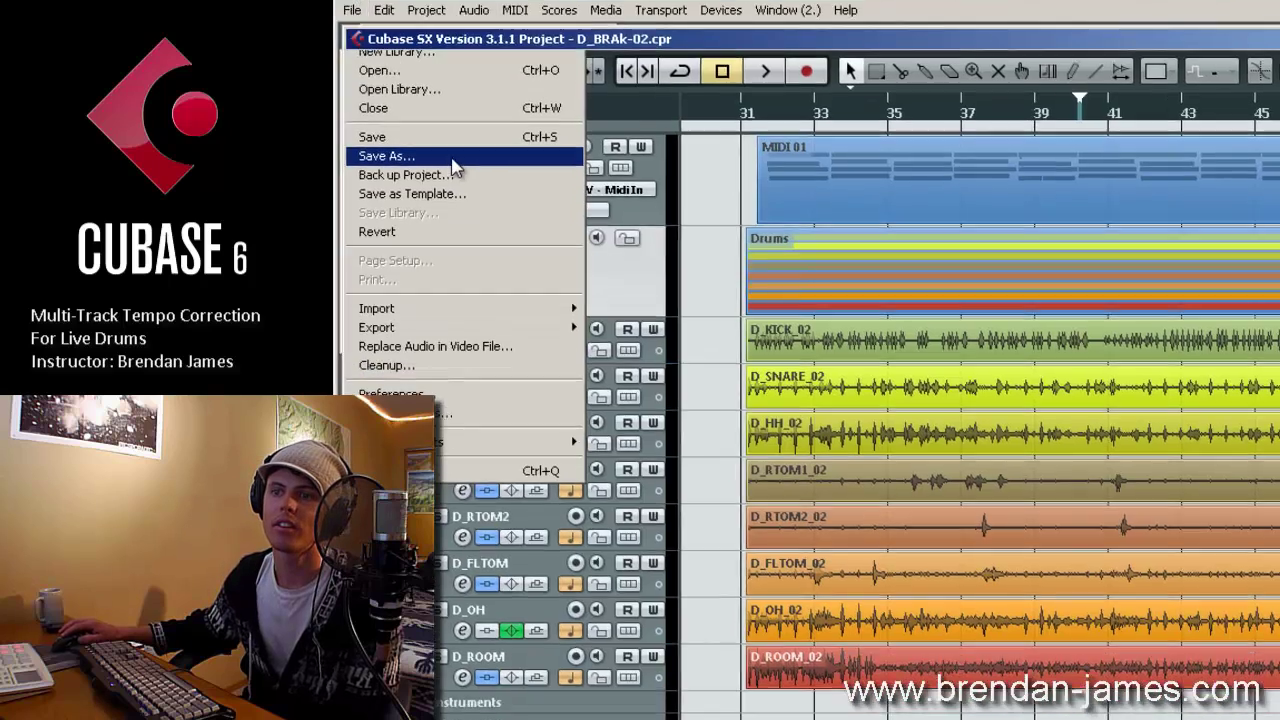
click(380, 183)
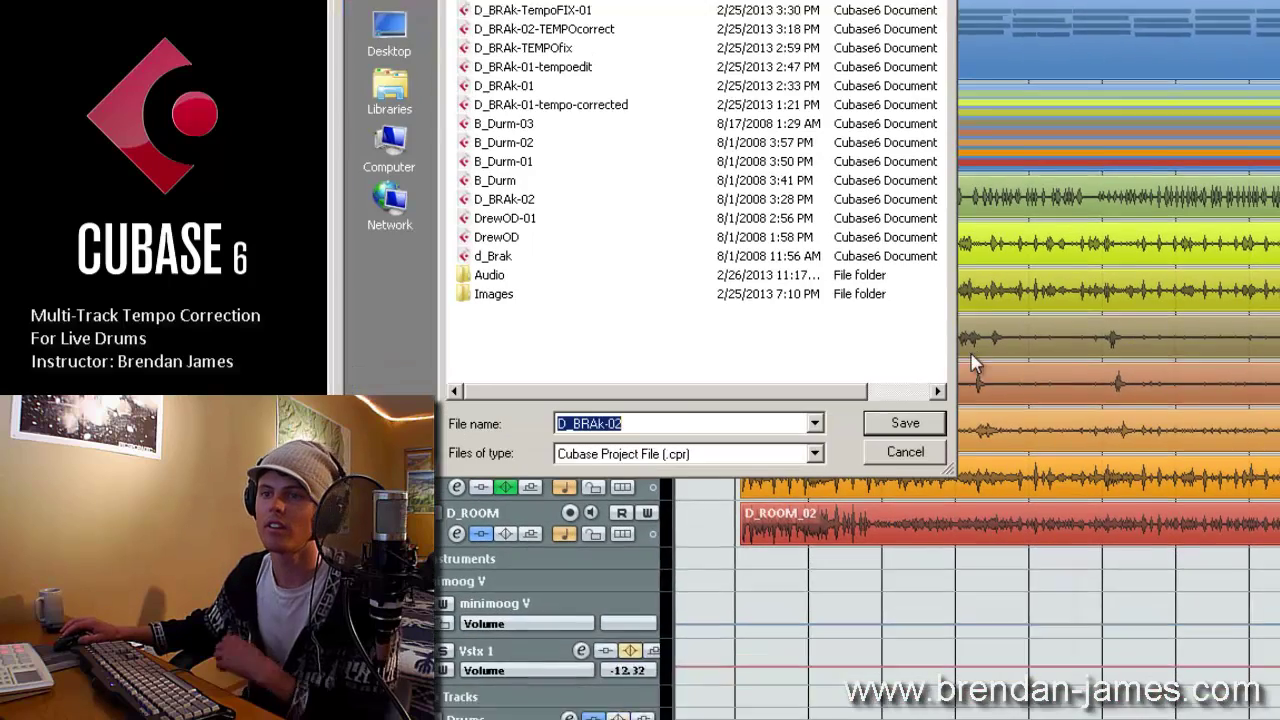
click(703, 453)
click(700, 471)
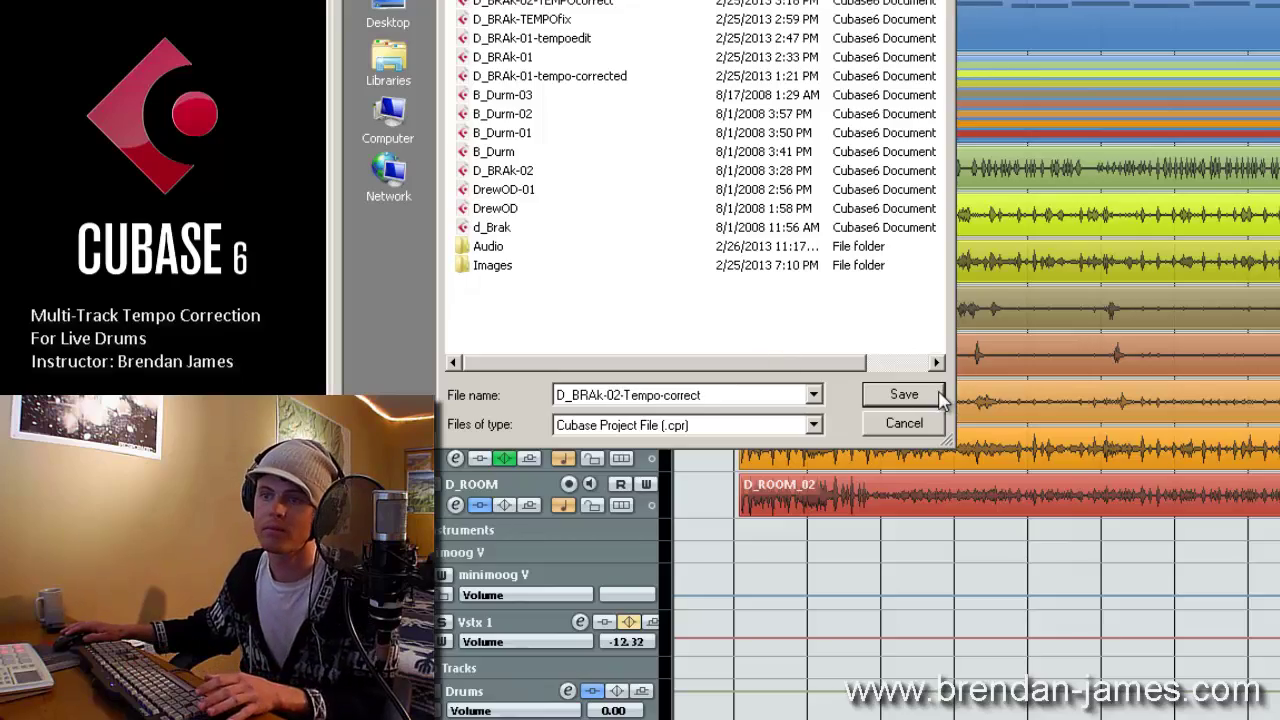
click(903, 395)
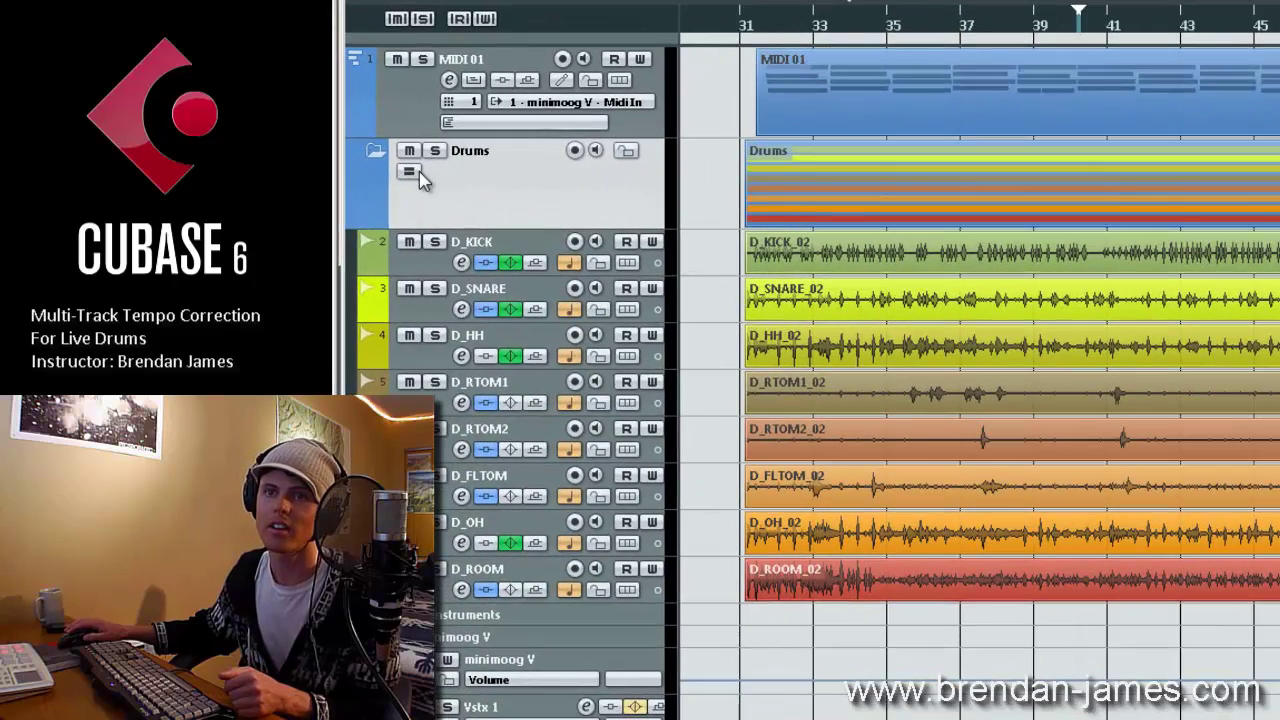
Turn on group editing for the Drums folder, test-trim the drum parts, then restore their bar 31 start
click(408, 172)
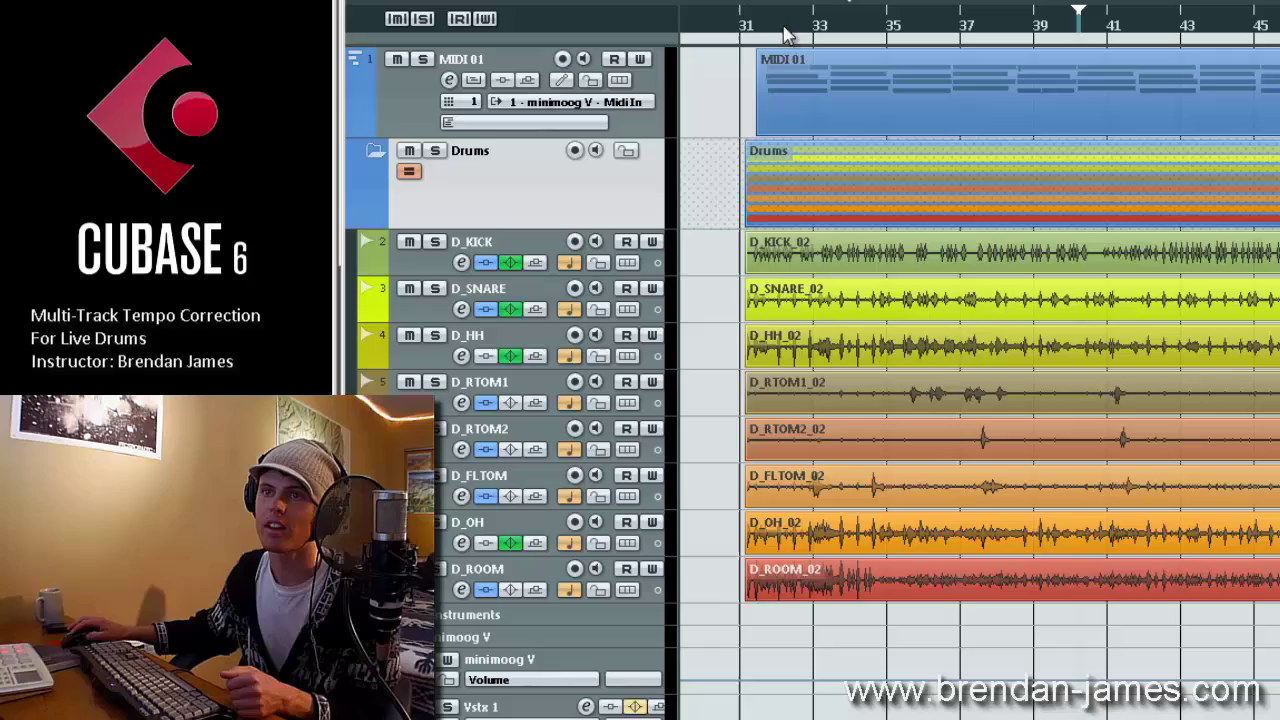
drag(754, 217, 1033, 225)
drag(647, 225, 306, 258)
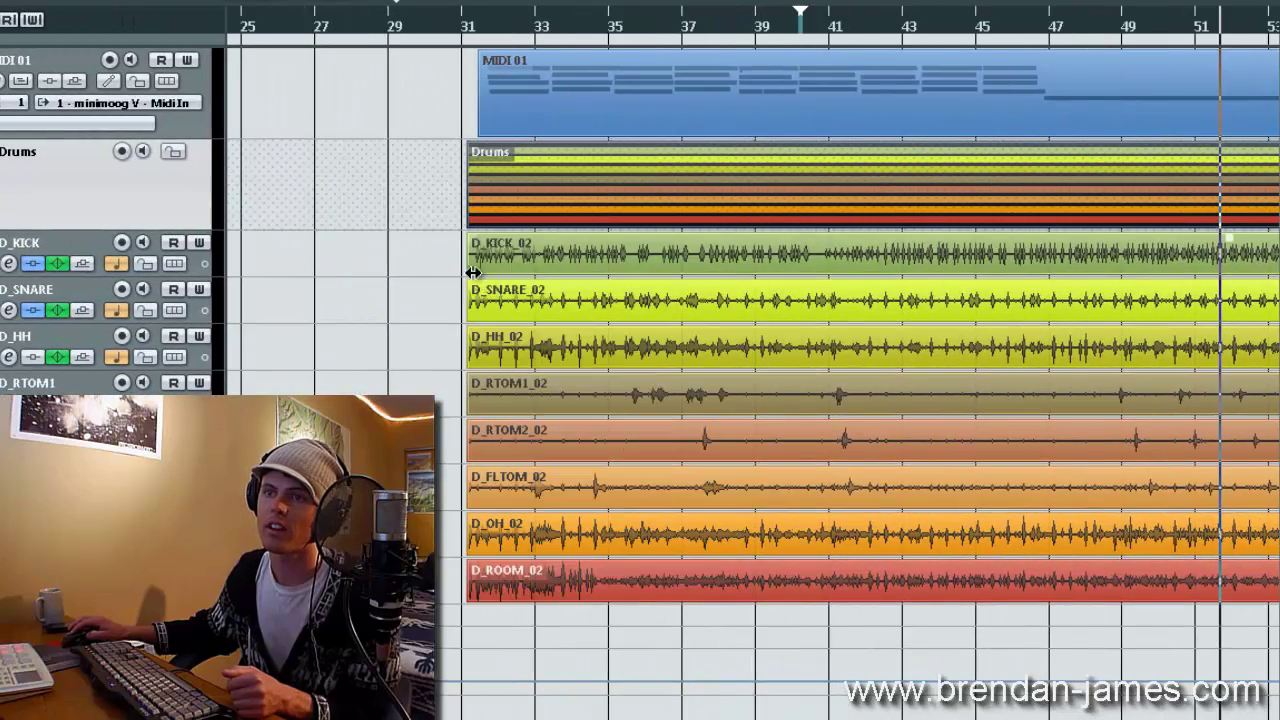
drag(472, 271, 270, 288)
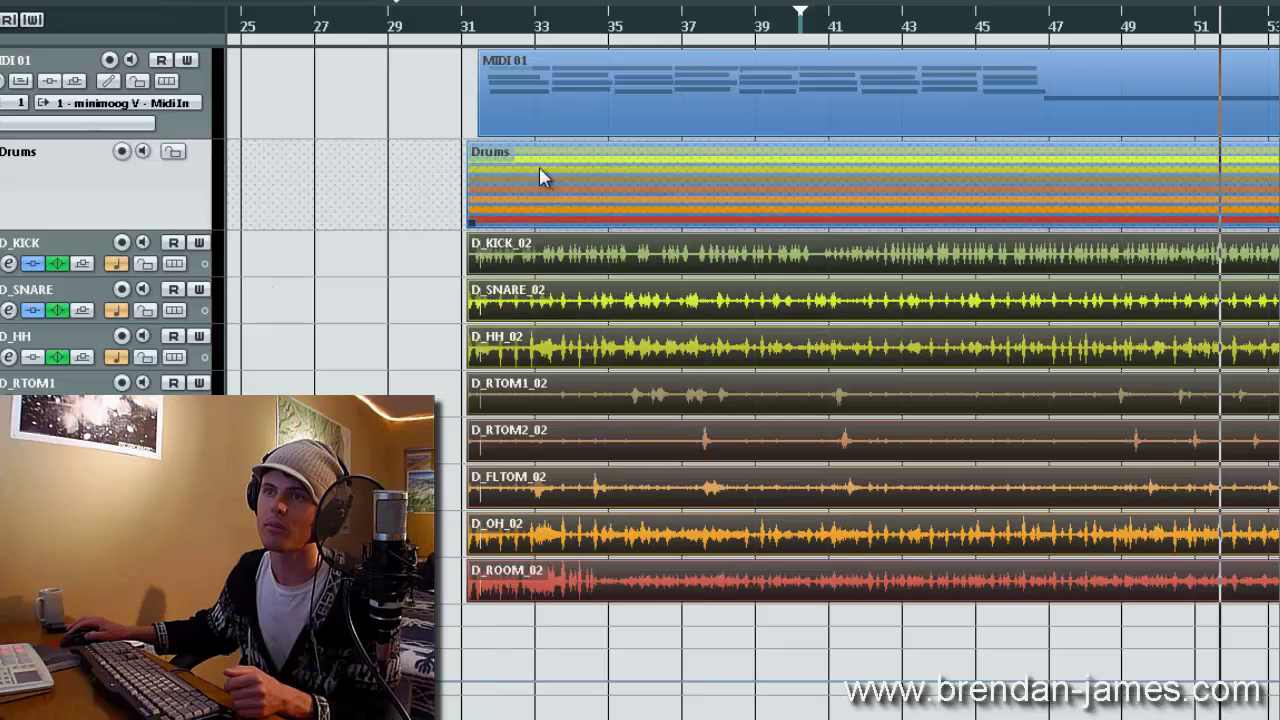
click(545, 62)
Zoom in around bars 31–32 and audition playback to locate the first drum hit
key(h)
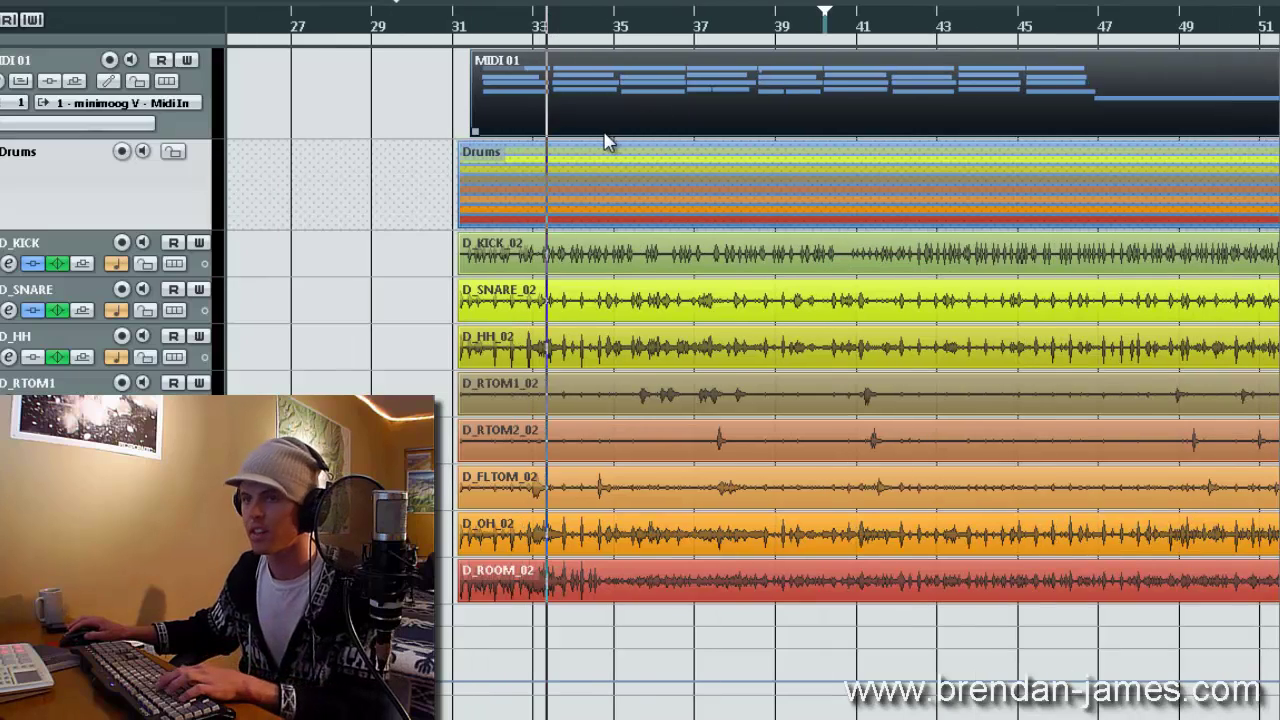
key(h)
key(h)
key(h)
key(h)
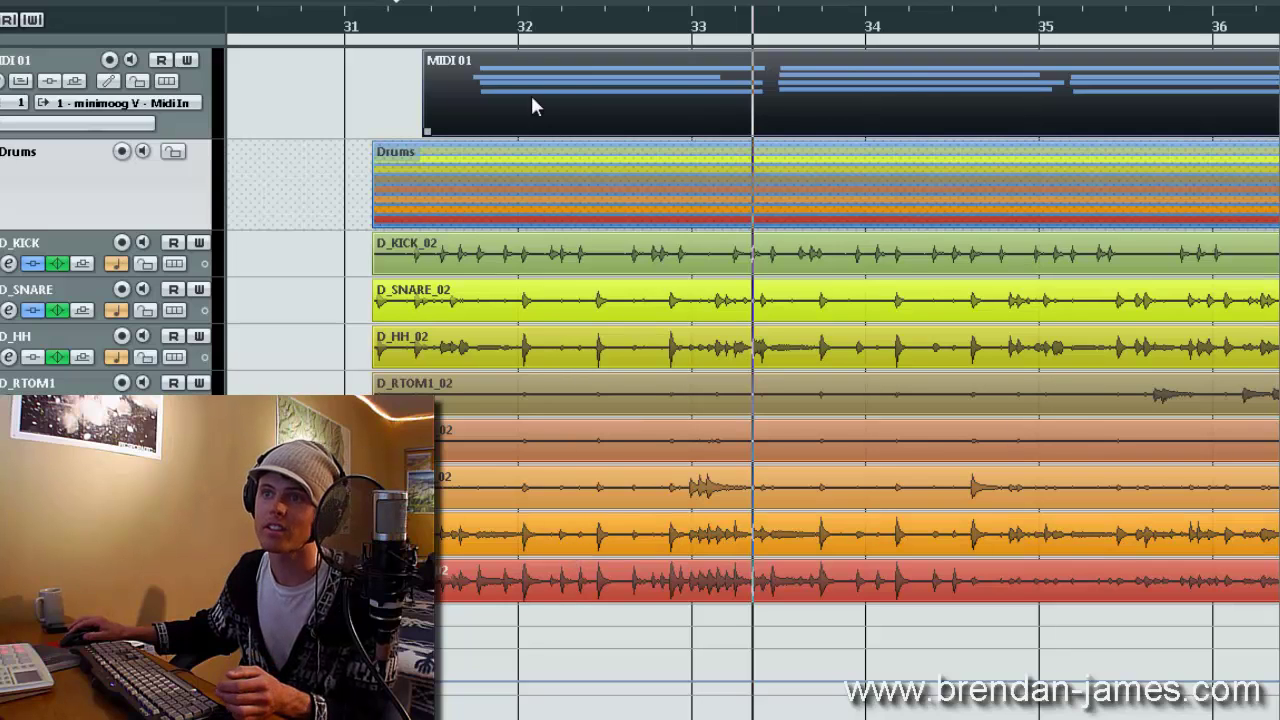
drag(515, 40, 1109, 174)
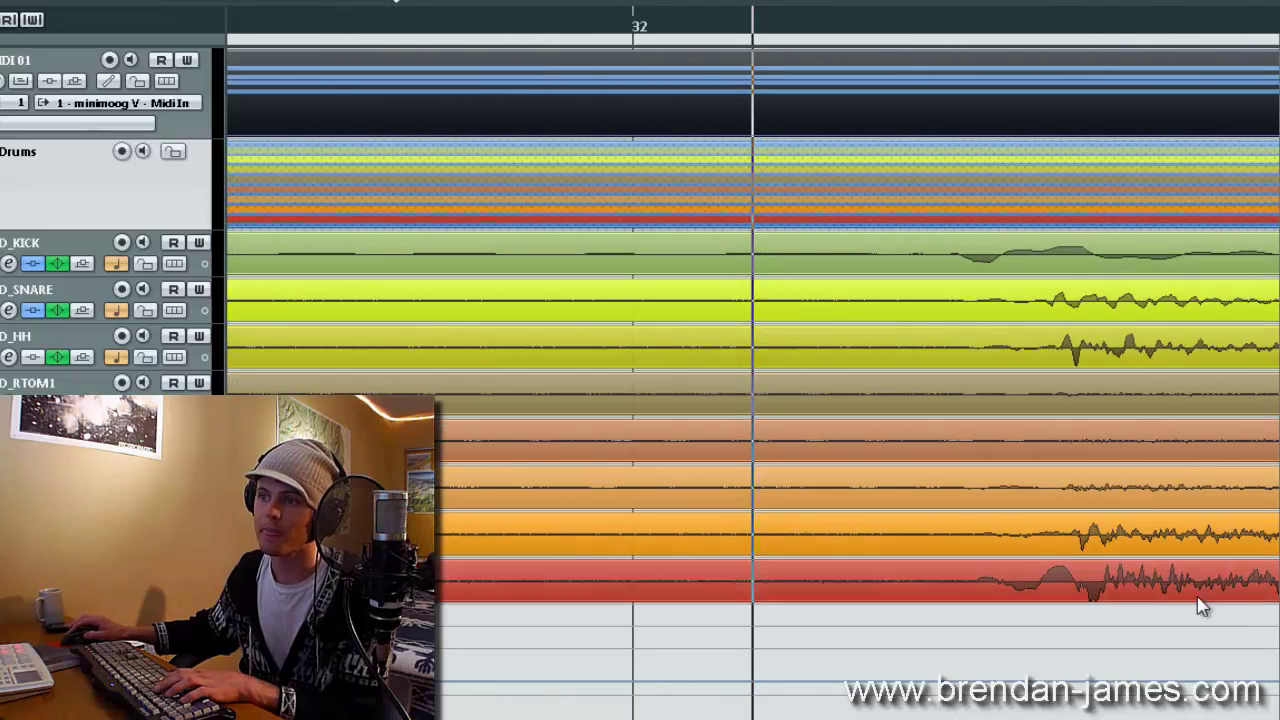
key(g)
key(g)
key(g)
key(g)
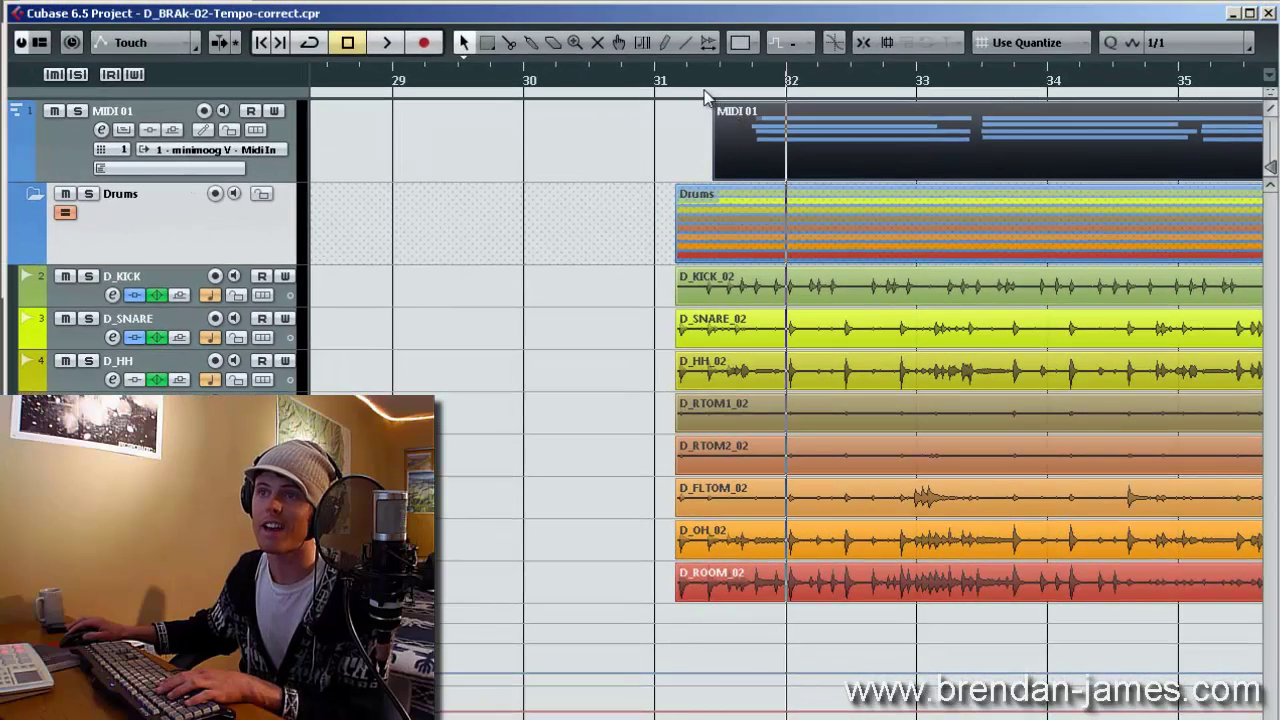
click(623, 44)
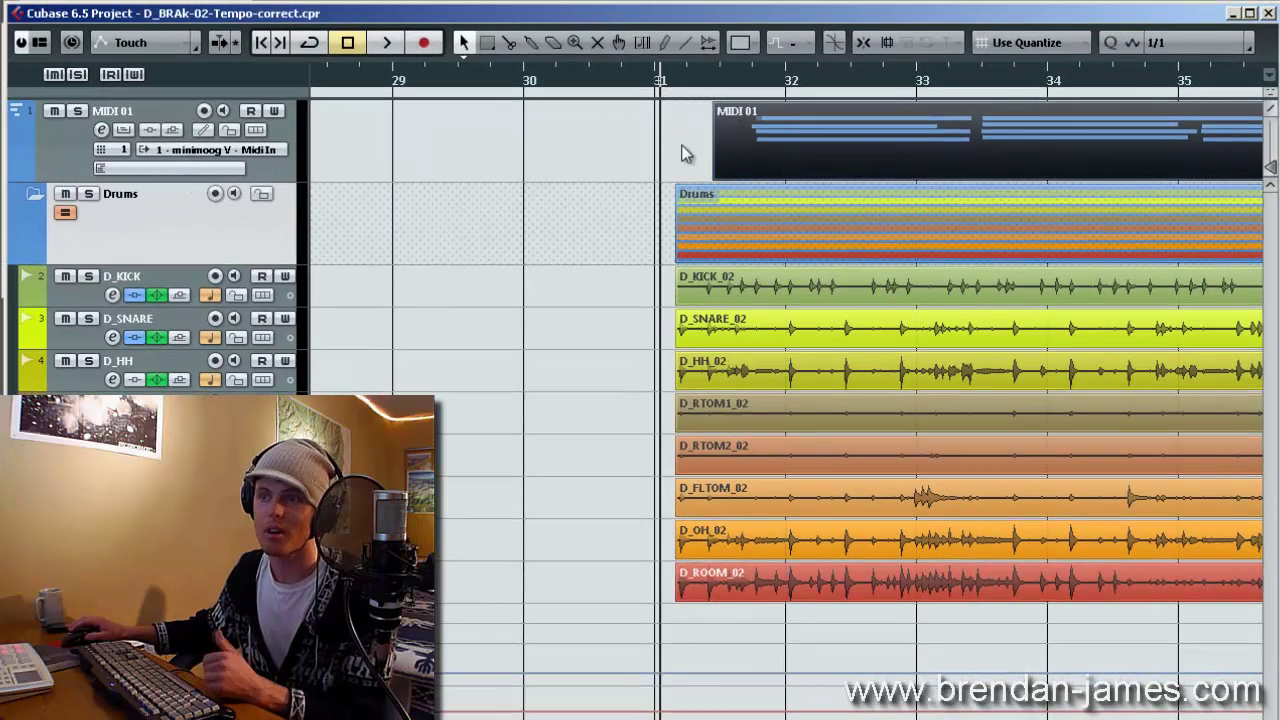
key(space)
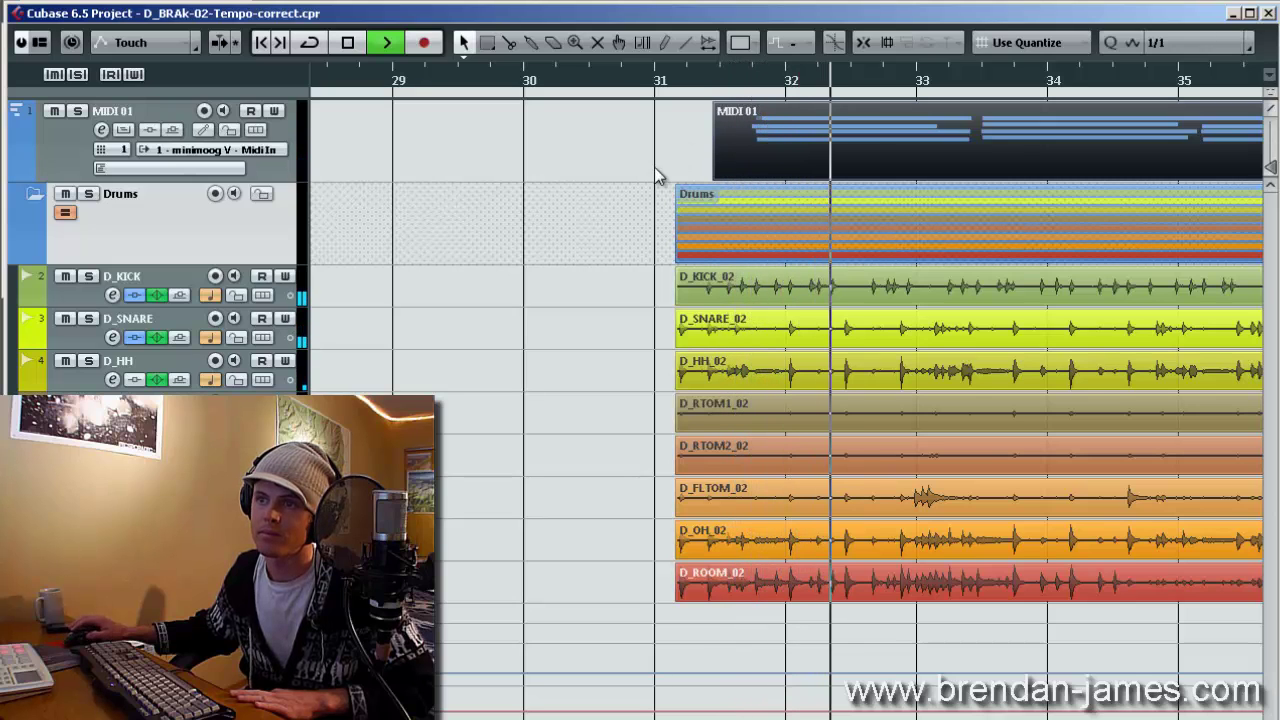
key(space)
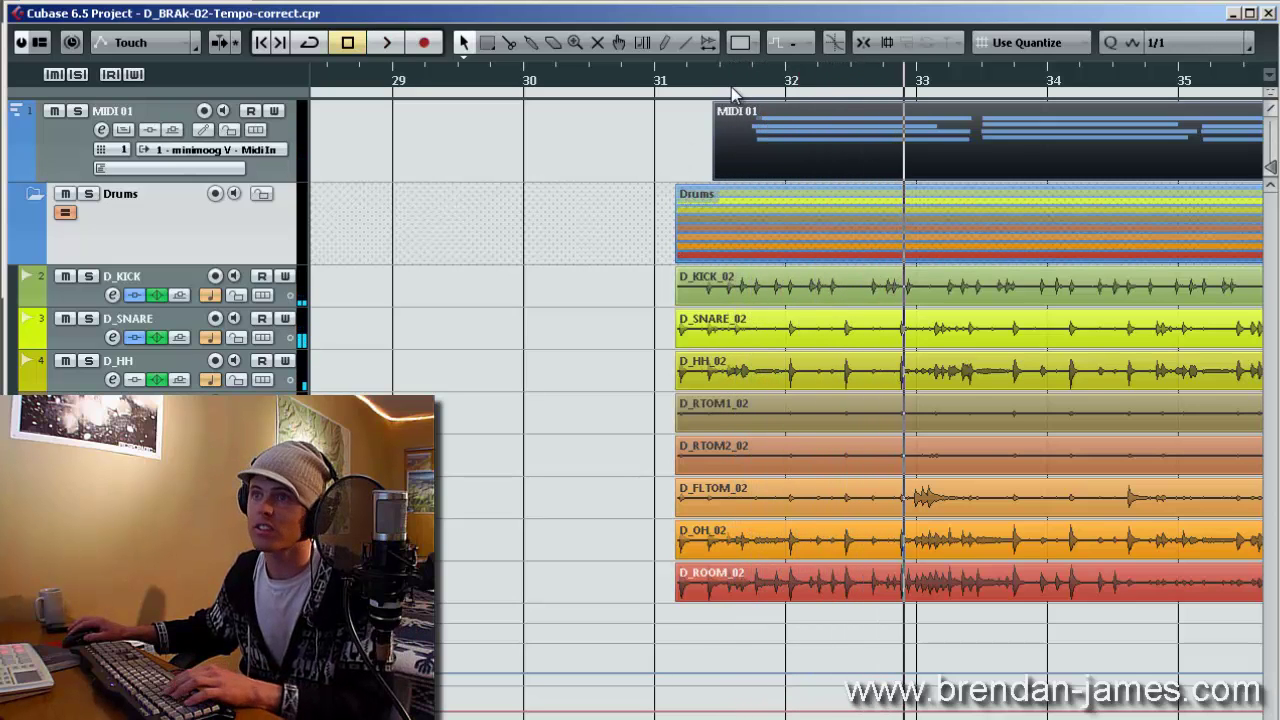
click(731, 87)
key(h)
key(h)
key(h)
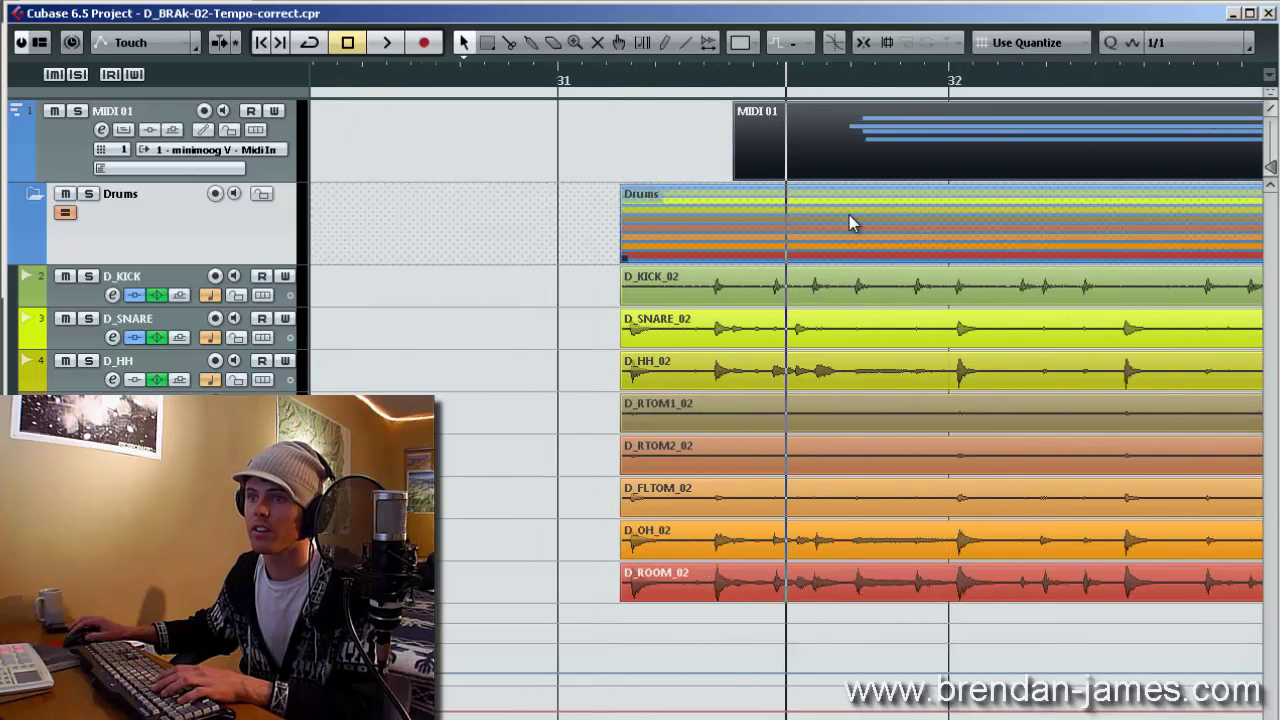
key(space)
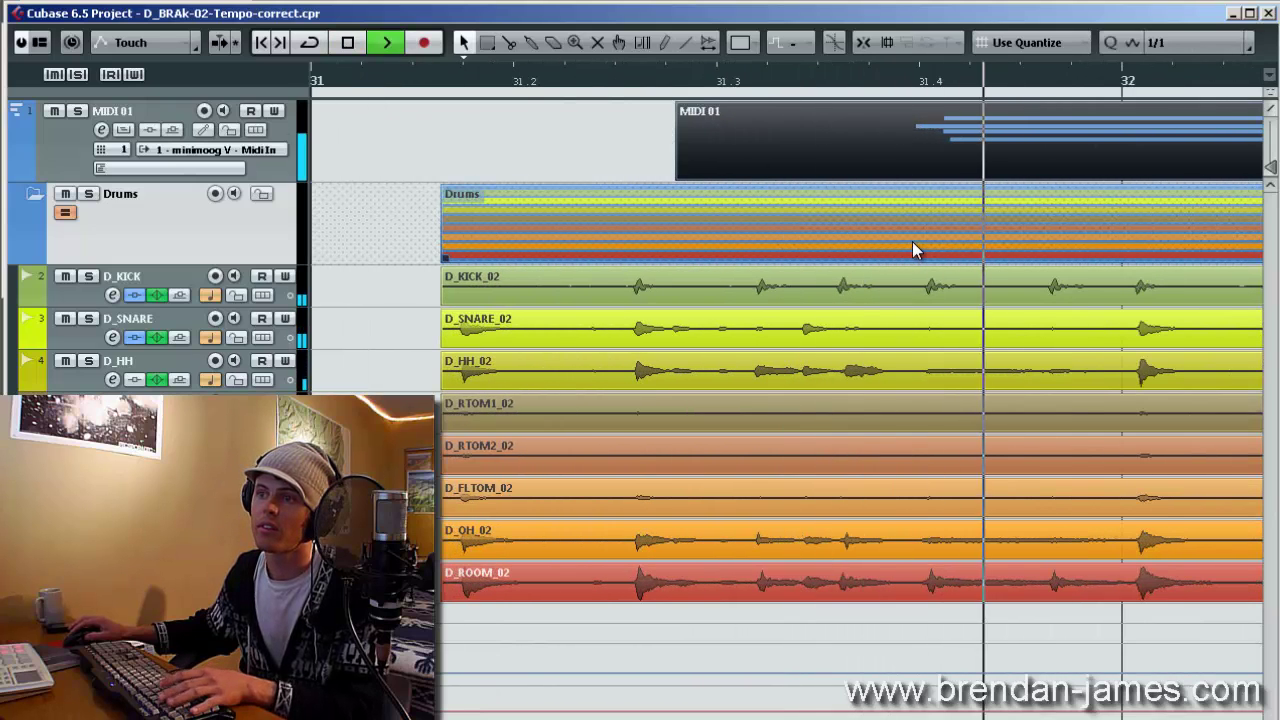
key(space)
Split all drum parts just before the first hit and delete the lead-in pieces
key(3)
click(919, 243)
key(1)
click(855, 229)
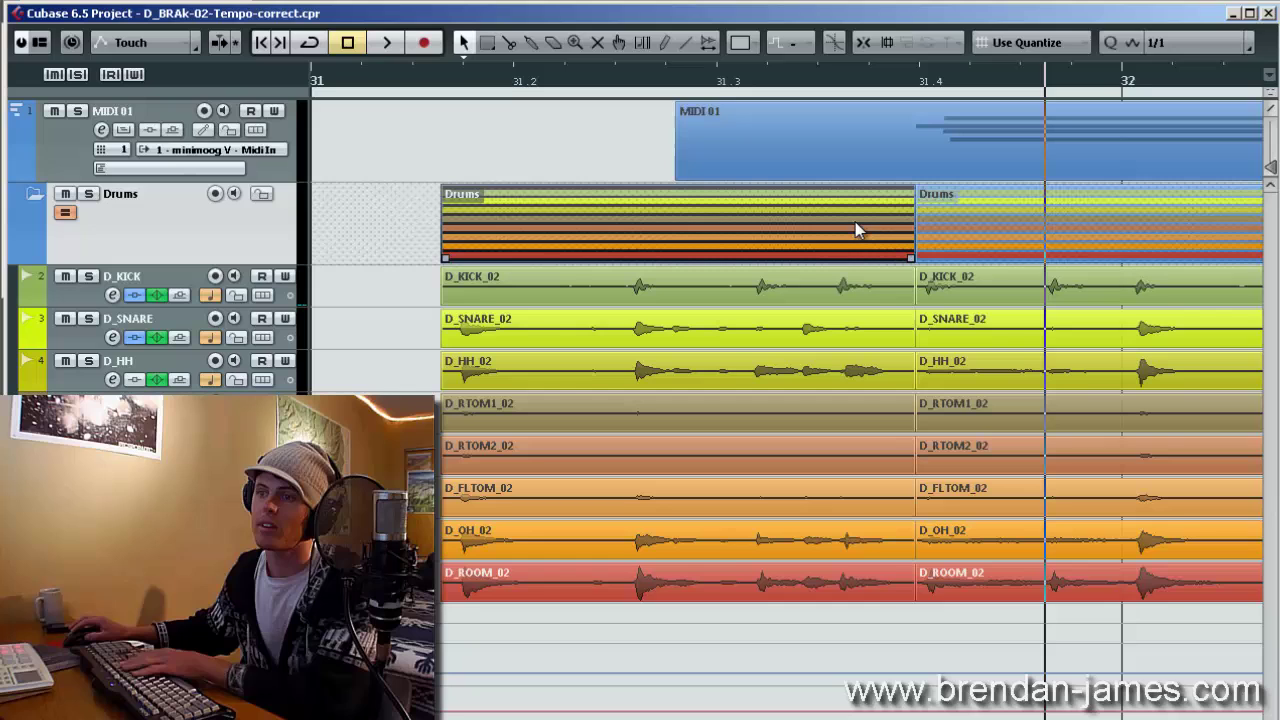
drag(912, 224, 924, 232)
key(Delete)
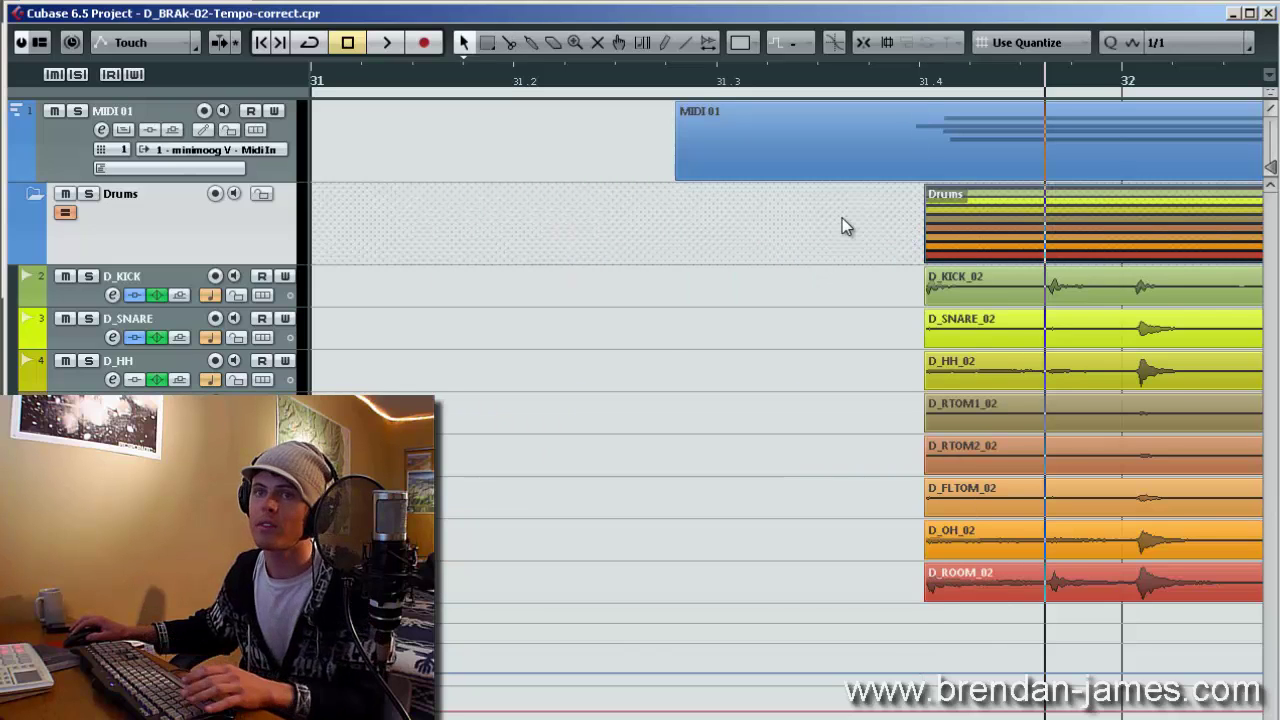
Open MIDI 01 in the in-place editor and set the Snap Type to Events
click(122, 132)
drag(958, 157, 986, 314)
click(904, 45)
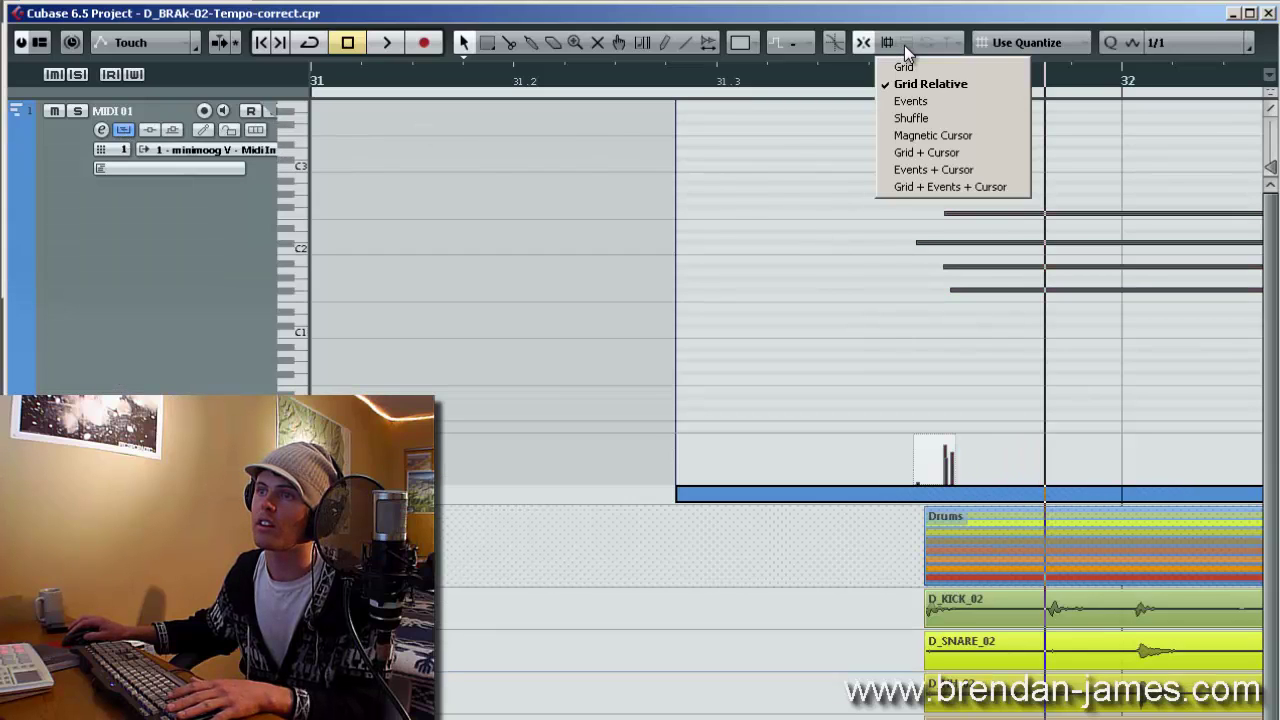
click(930, 104)
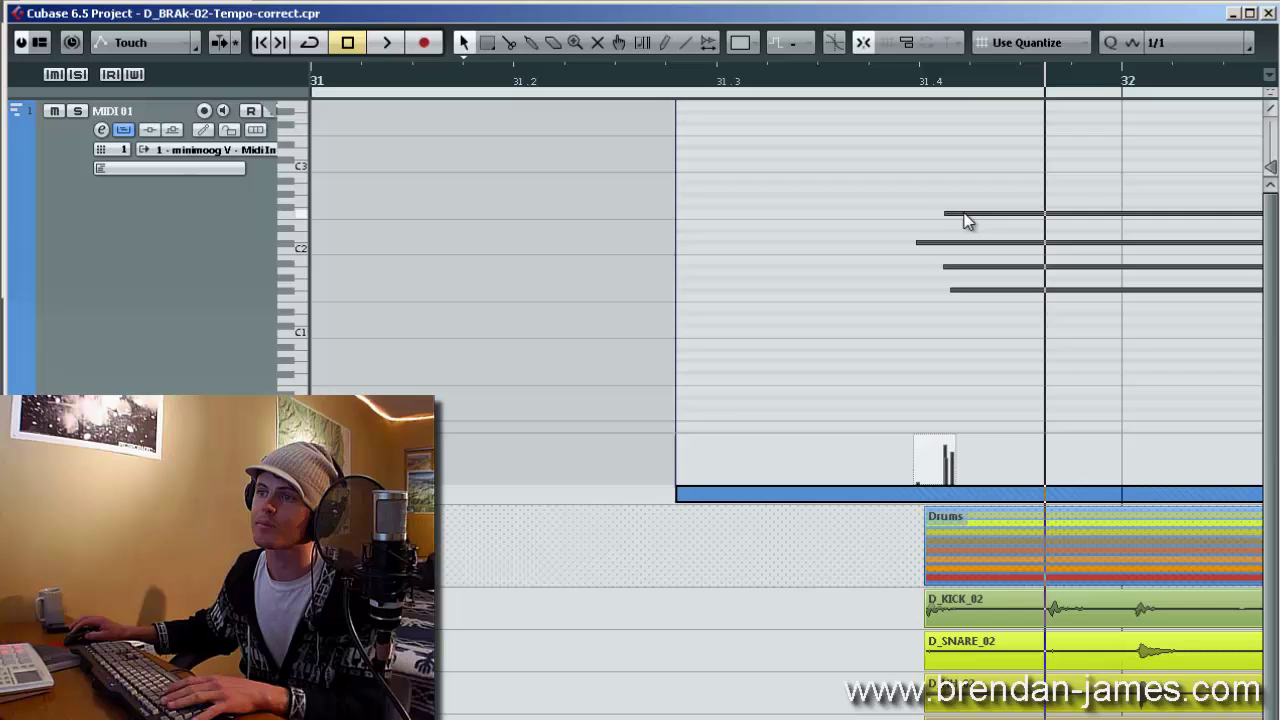
click(986, 209)
Cut the four notes, delete their left pieces, and extend their starts to the first drum hit
key(3)
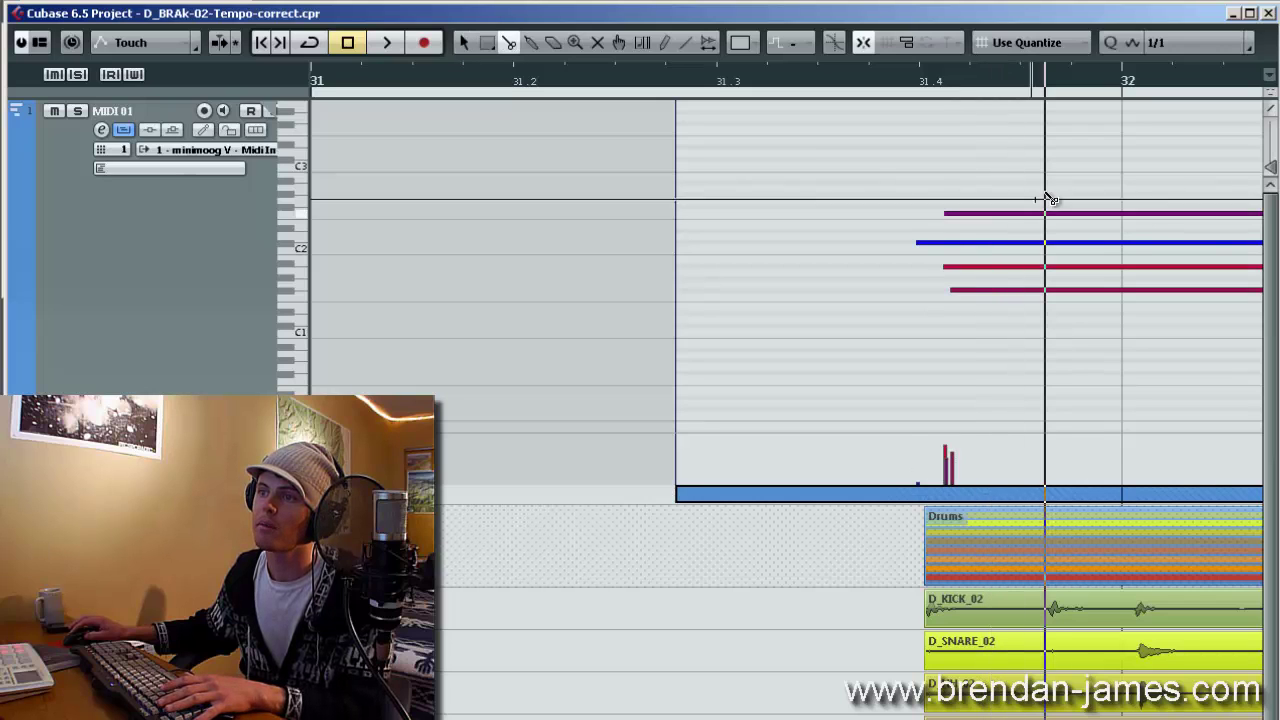
key(ctrl+a)
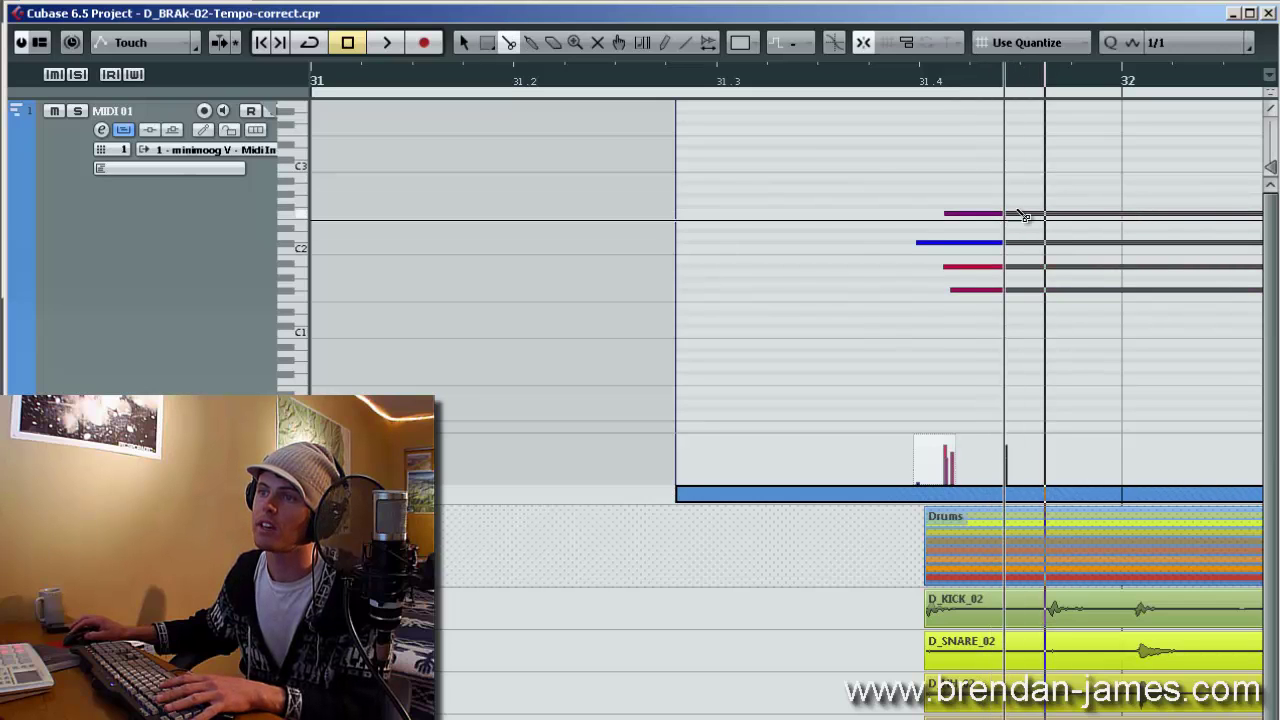
click(1022, 216)
key(Delete)
key(1)
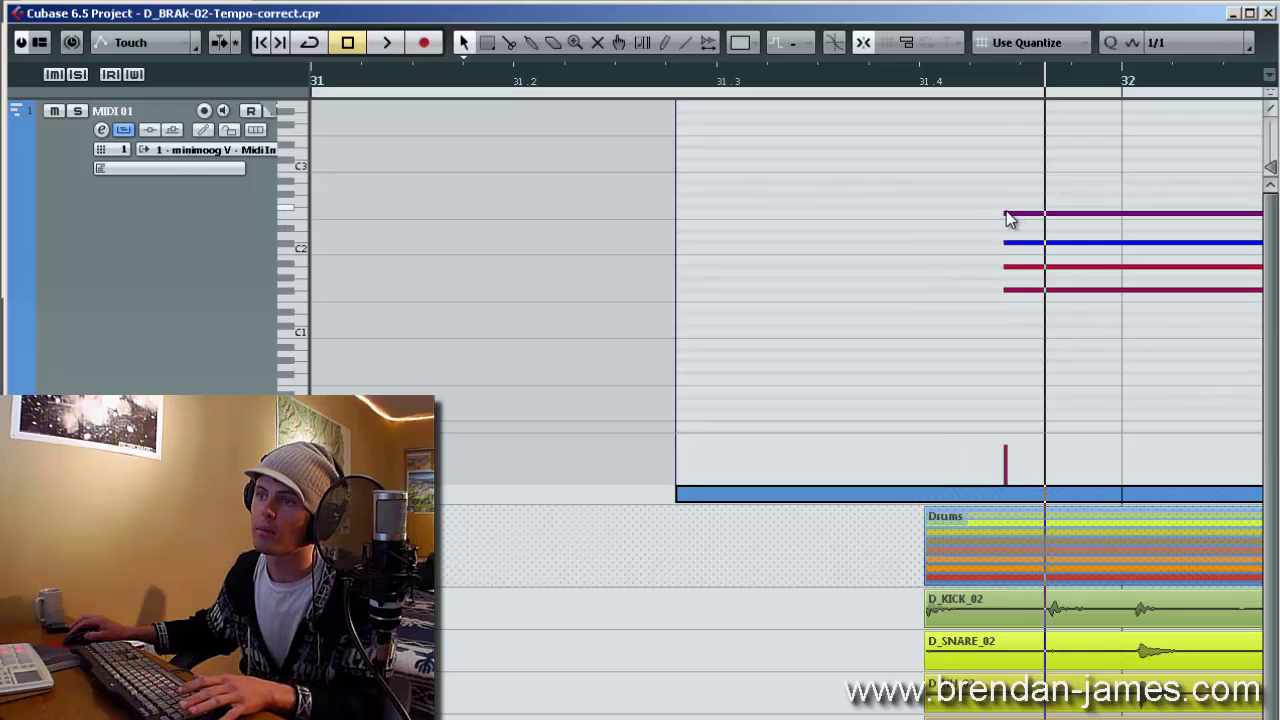
key(ctrl+a)
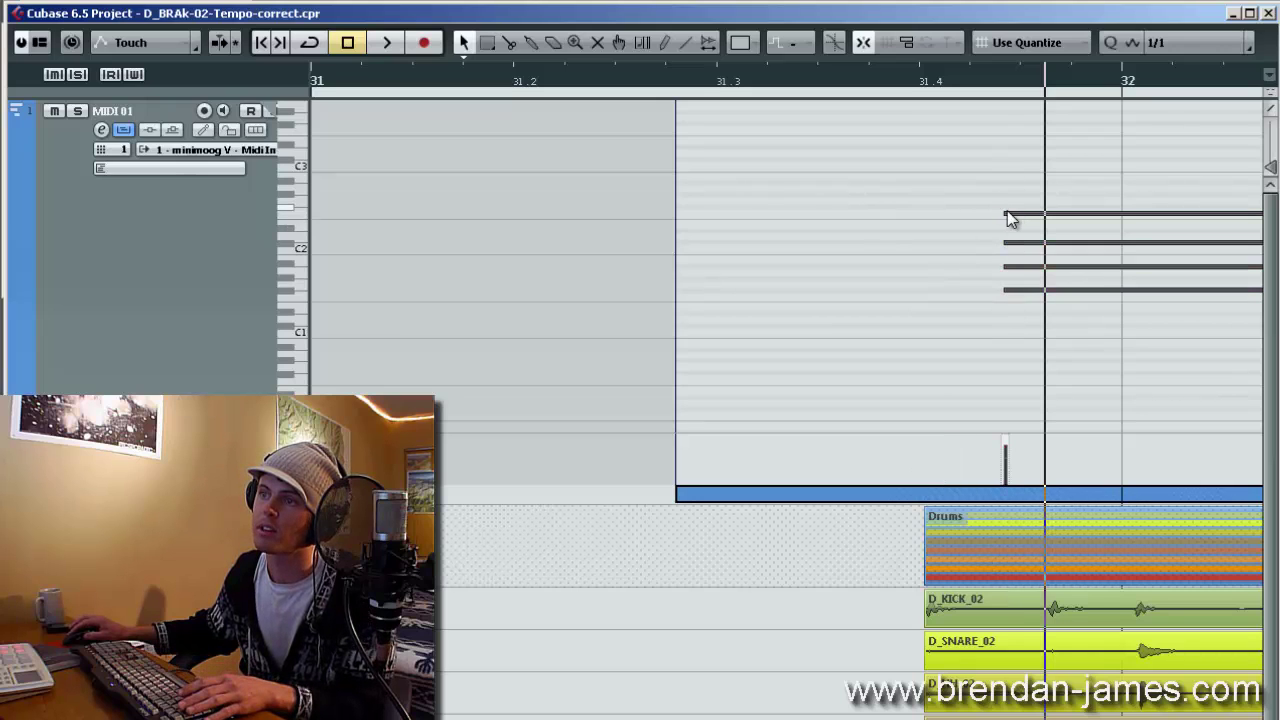
drag(1006, 214, 924, 213)
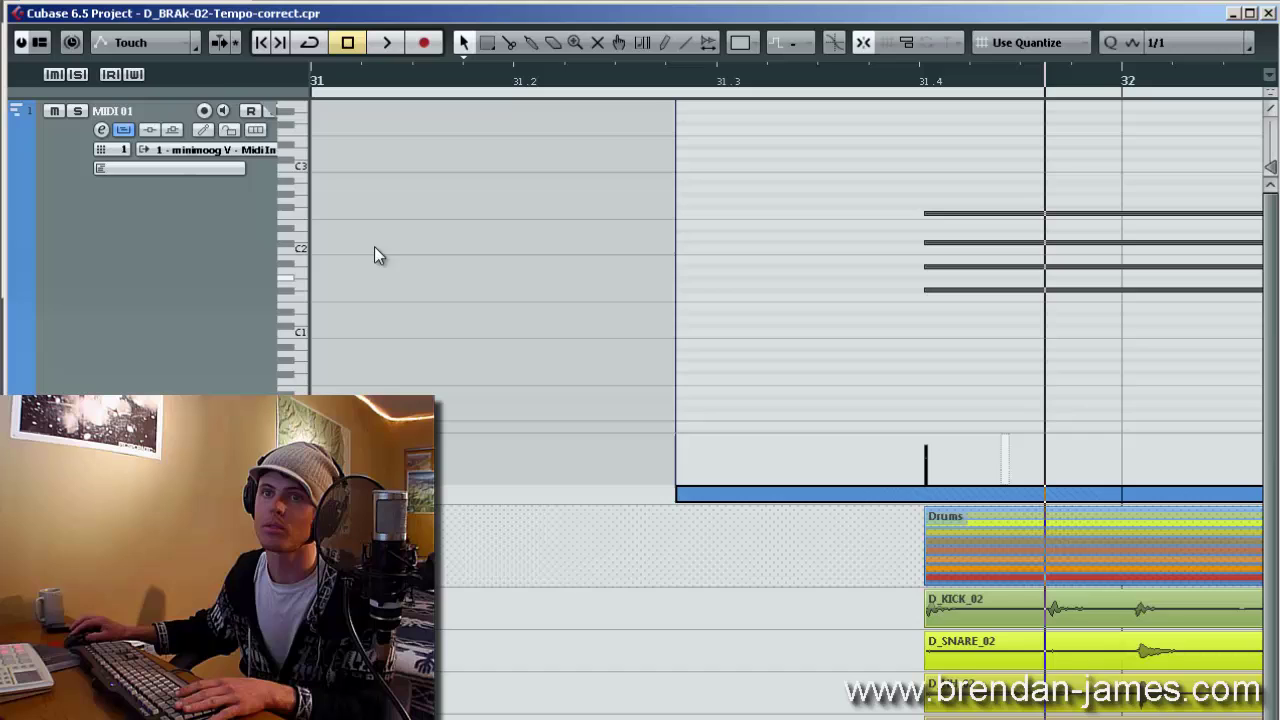
click(146, 131)
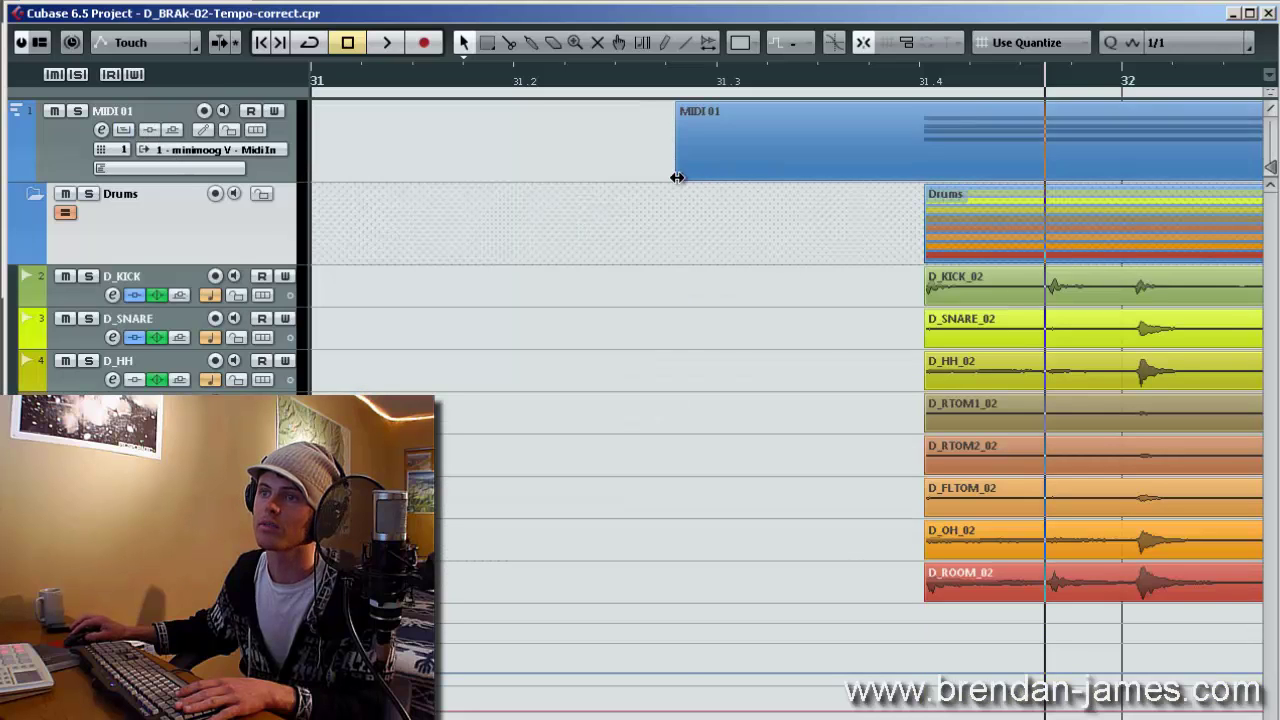
Trim the MIDI 01 part so it starts with the drum parts
drag(677, 177, 929, 178)
key(g)
key(g)
key(g)
key(g)
key(g)
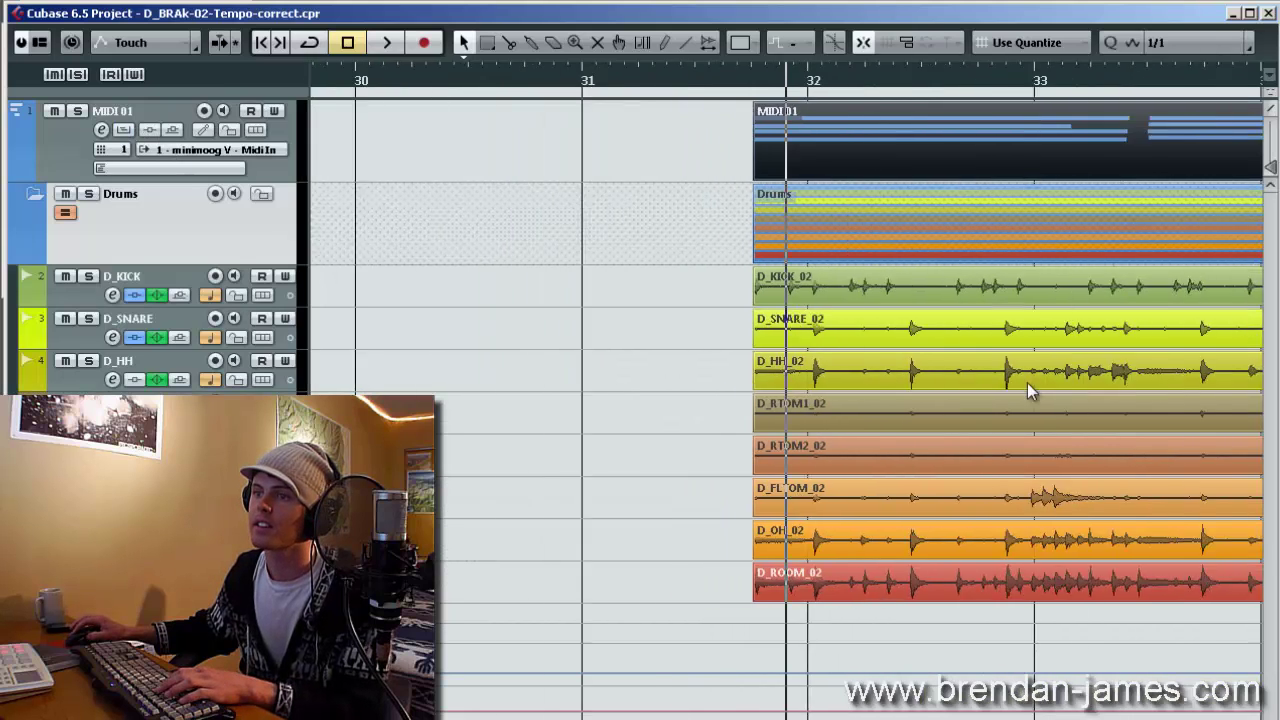
key(g)
Move all parts together to bar 1 and play the song from there
key(ctrl+a)
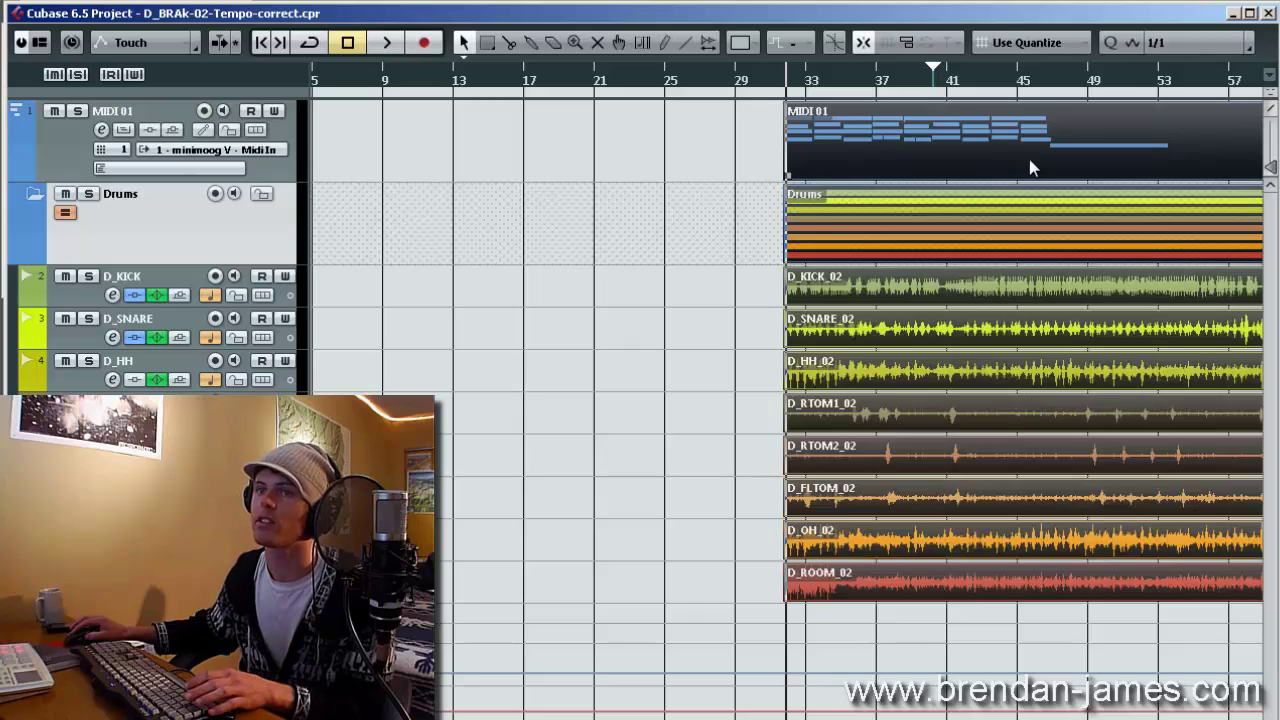
drag(936, 168, 420, 172)
click(293, 140)
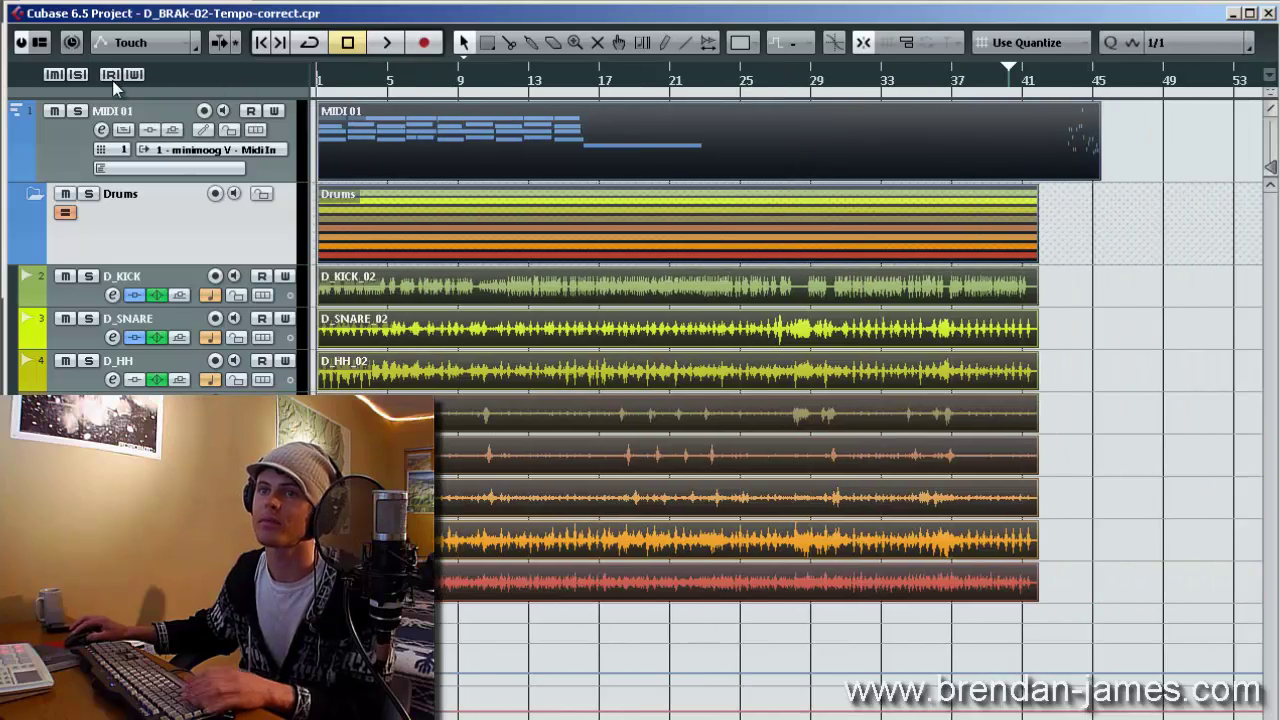
key(space)
key(h)
key(h)
key(h)
key(h)
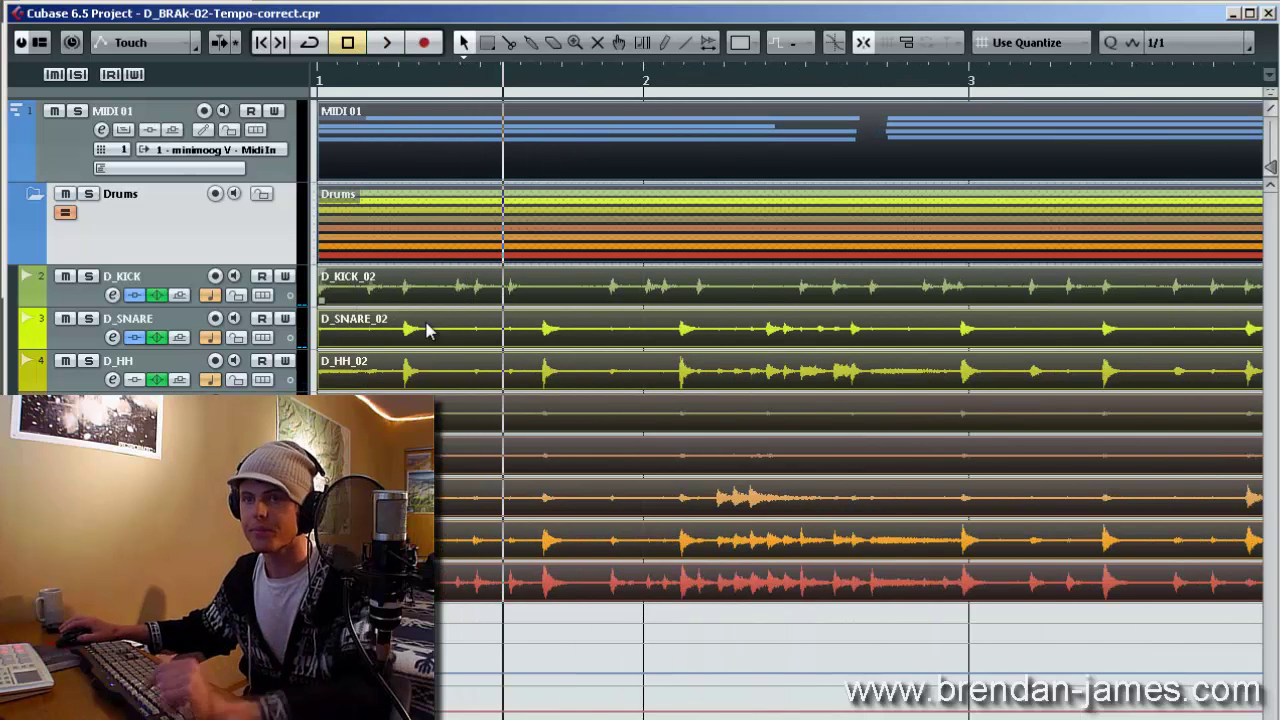
Arm MIDI 01 for recording and add a Tempo track to the project
click(55, 165)
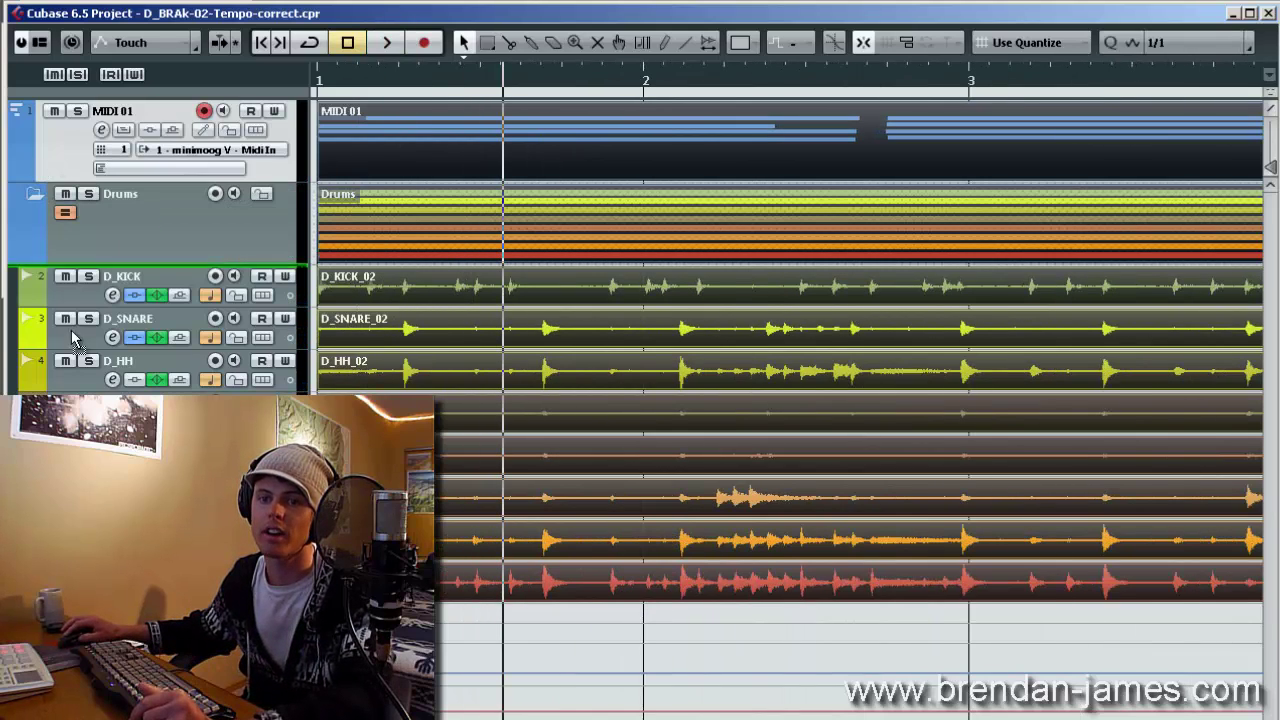
scroll(790, 250, down, 1)
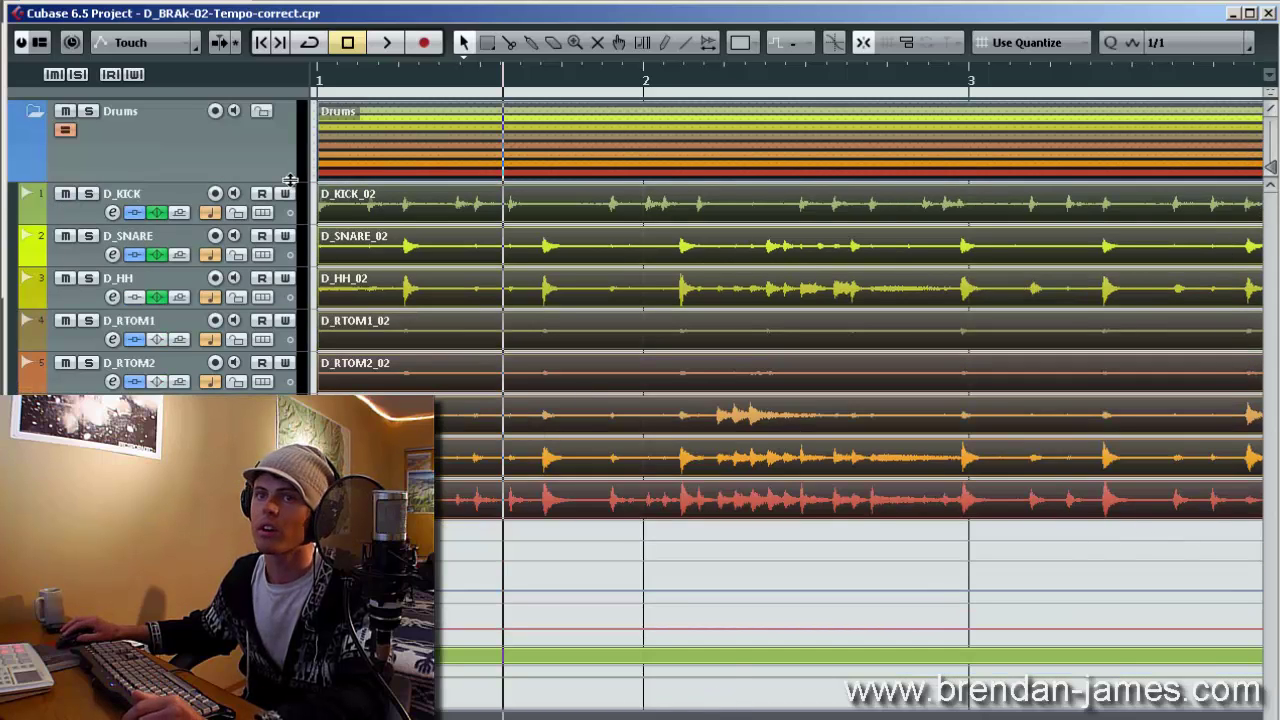
click(133, 150)
right_click(133, 150)
mouse_move(170, 155)
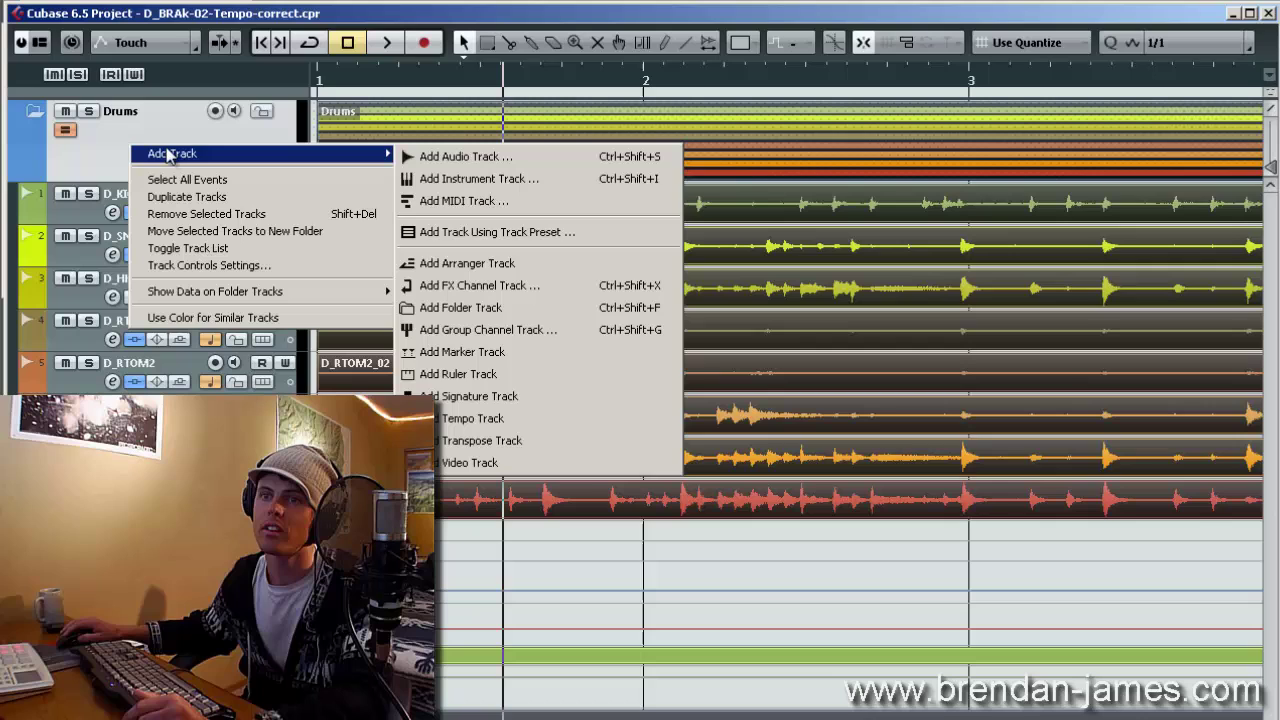
click(571, 418)
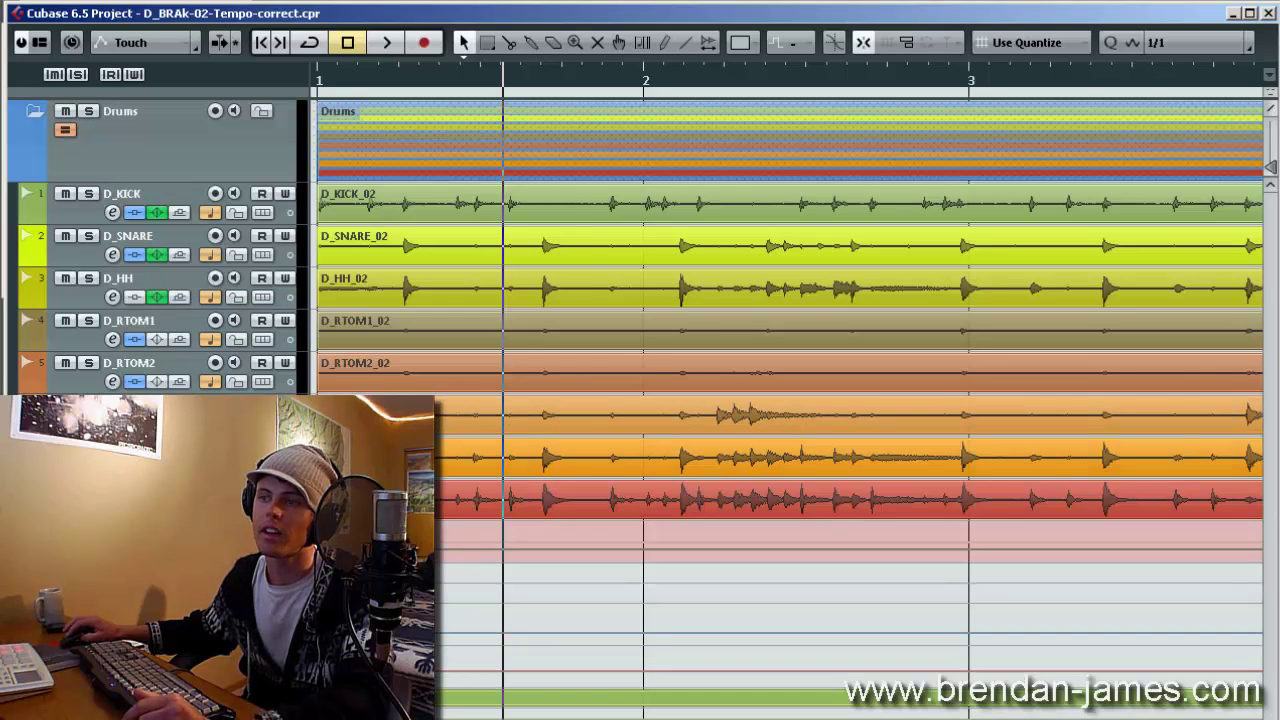
Move the Tempo track to the top, make it taller, and activate it at 120 BPM
scroll(1273, 115, down, 1)
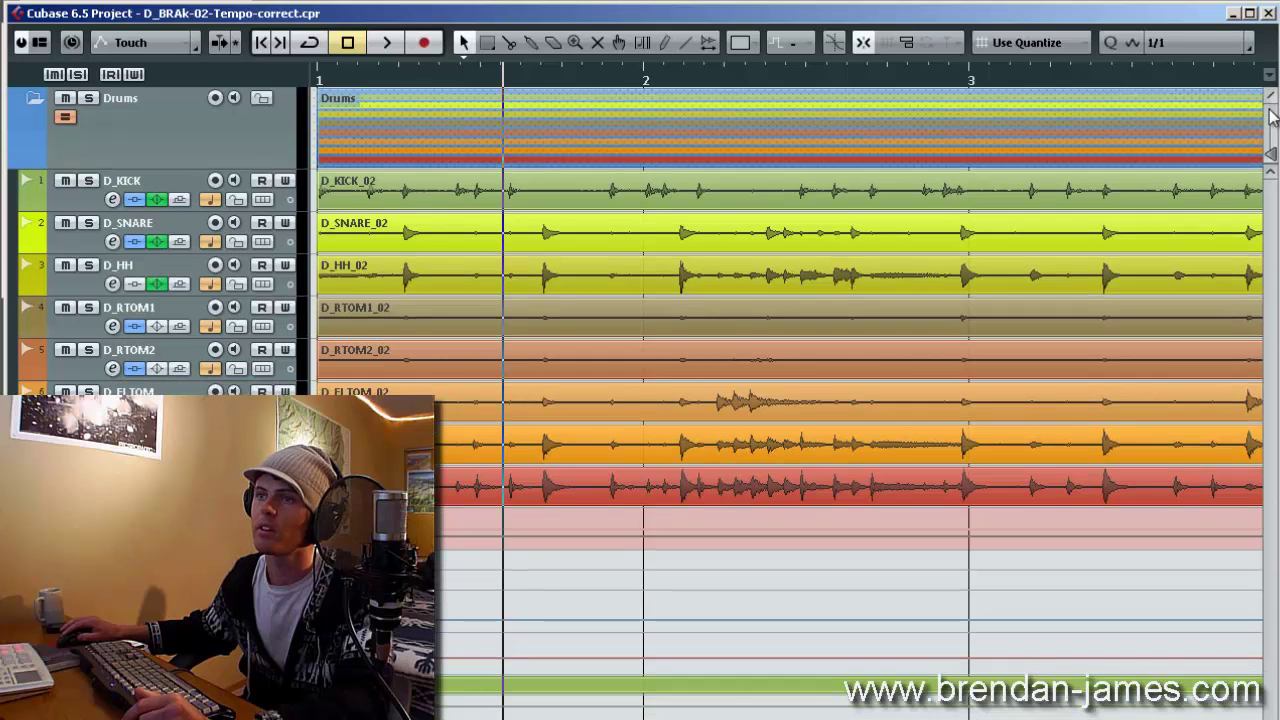
scroll(1273, 100, up, 1)
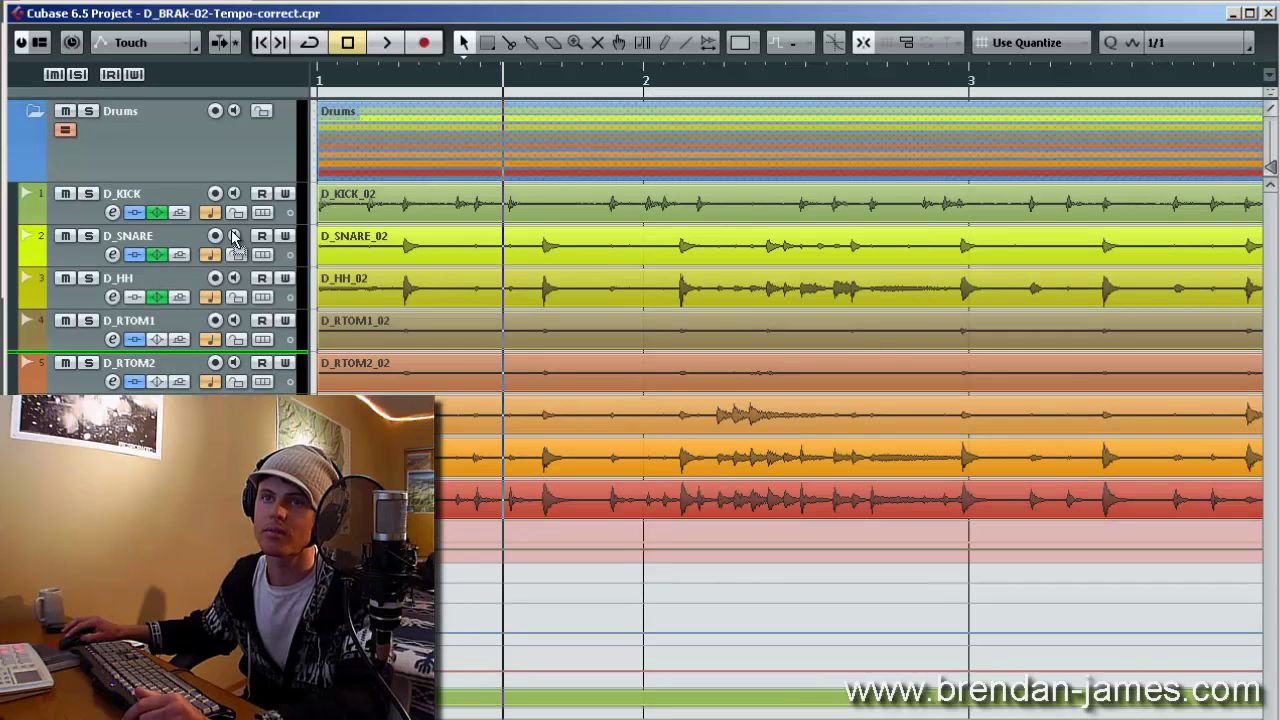
drag(233, 238, 235, 188)
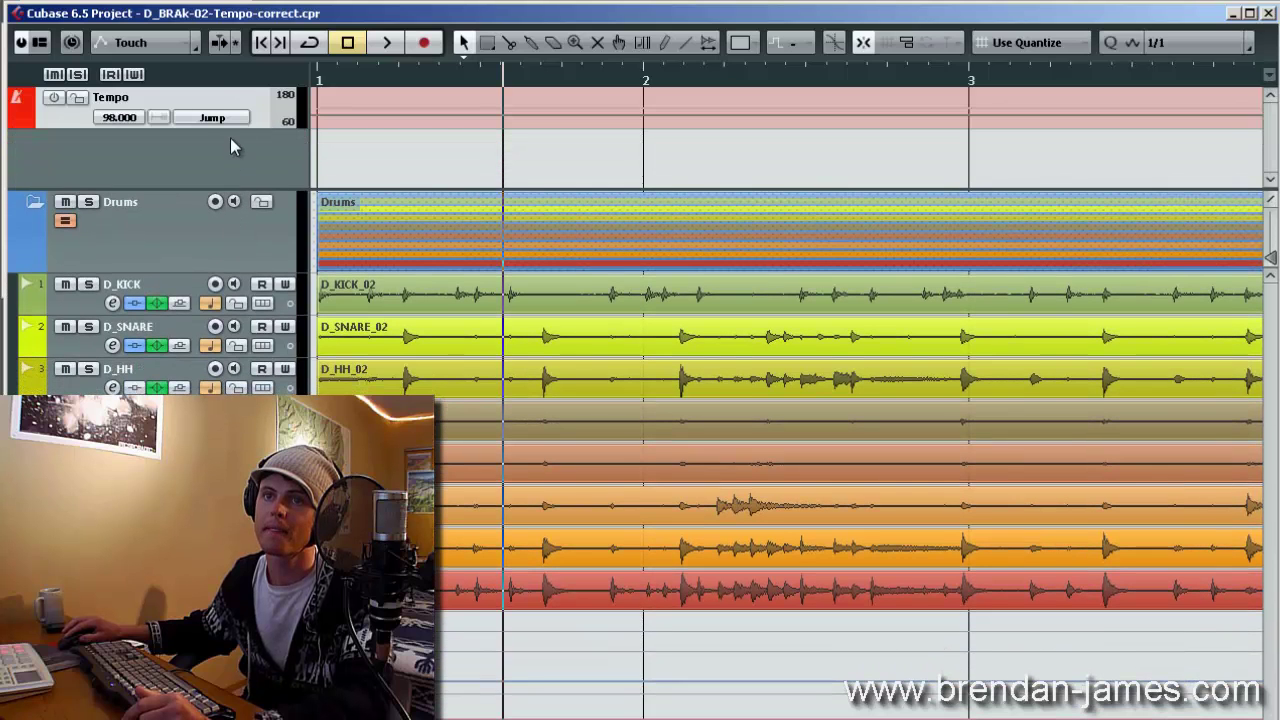
drag(234, 127, 233, 168)
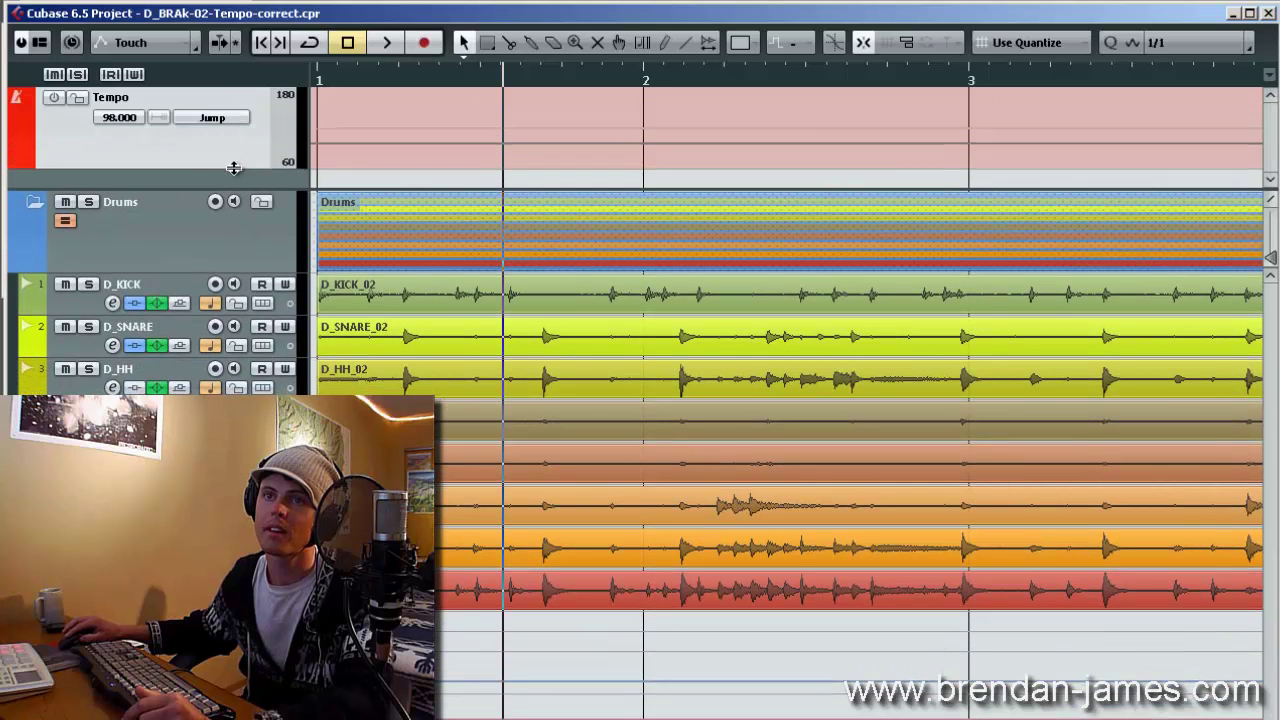
click(54, 100)
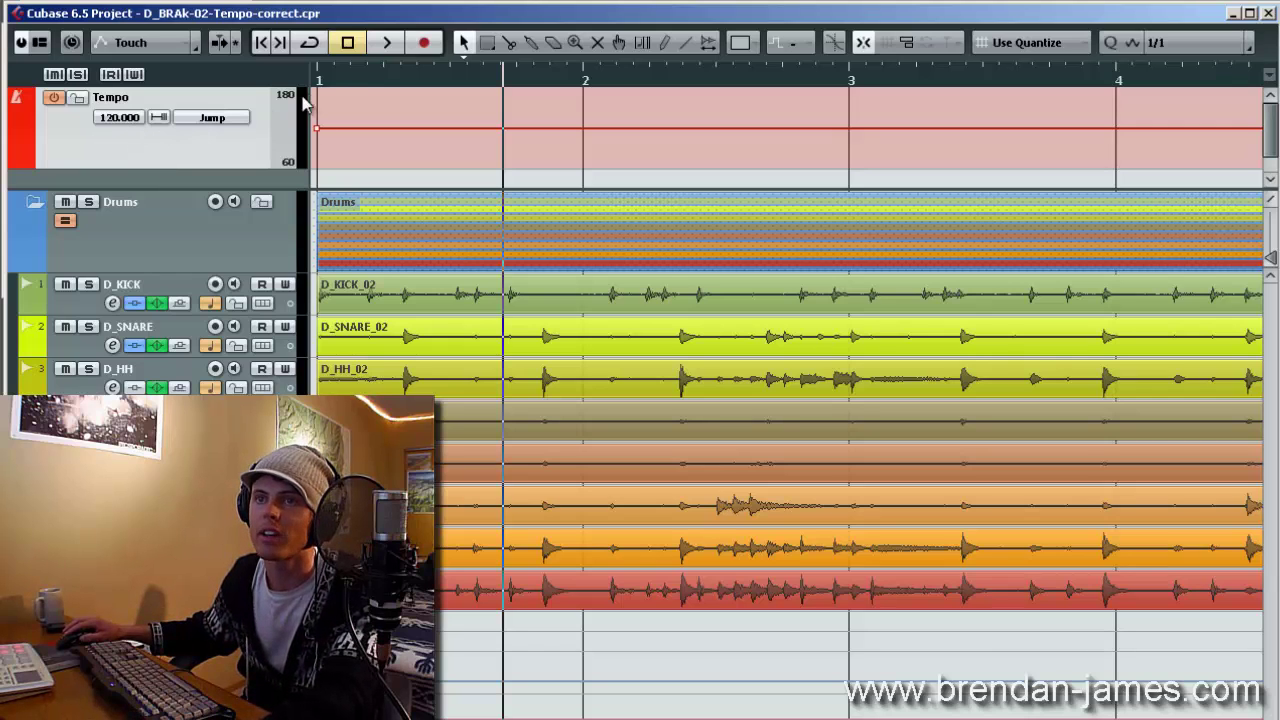
Play the drums from bar 1 against the flat 120 BPM tempo, then select the Time Warp tool
click(349, 82)
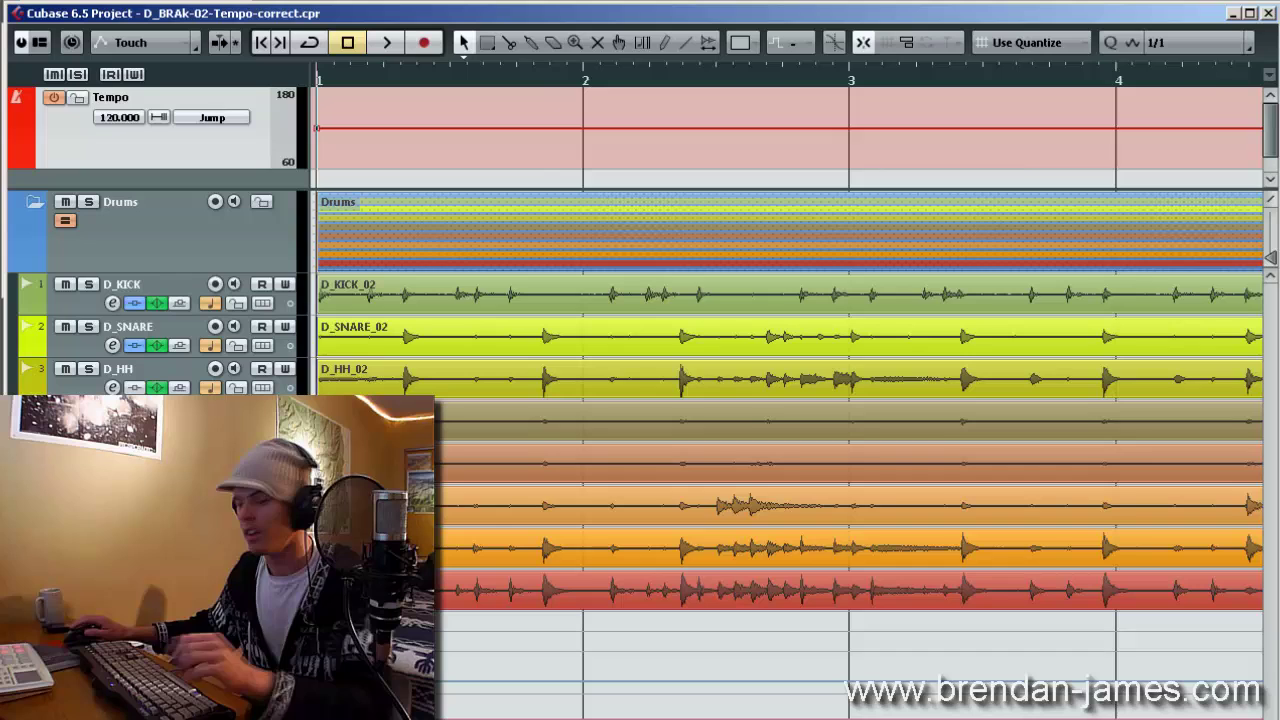
key(g)
key(g)
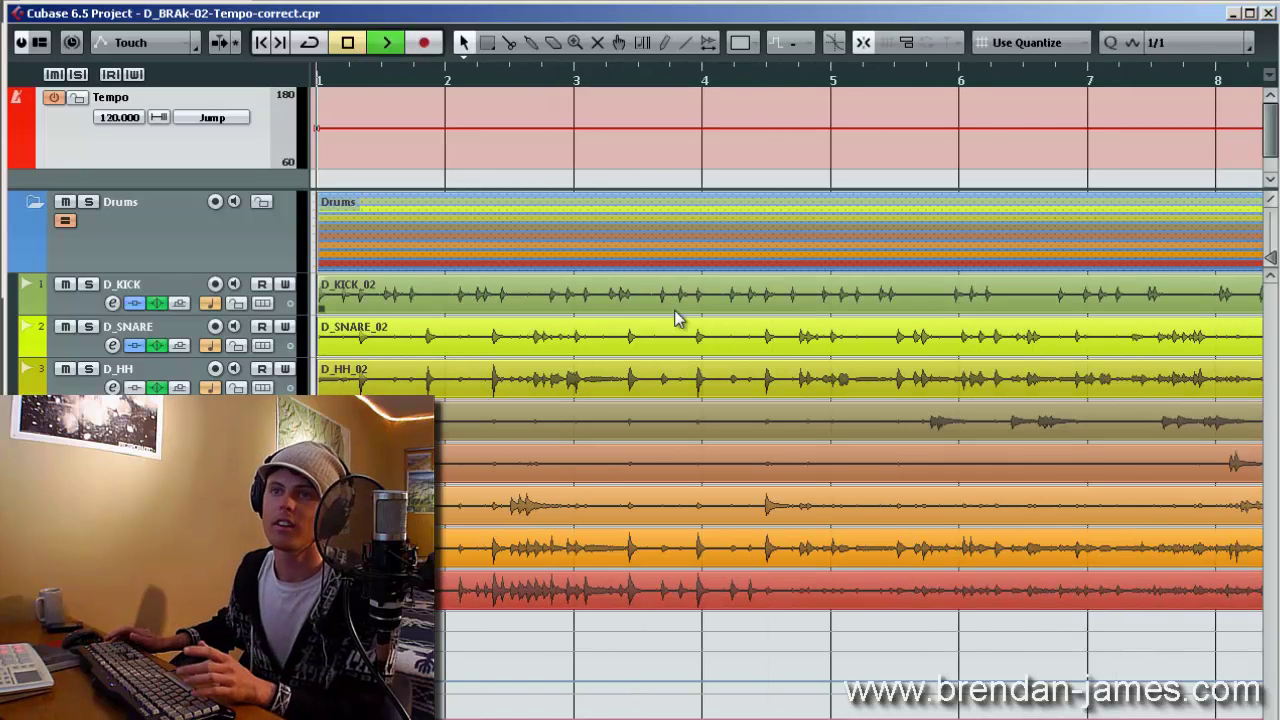
key(space)
key(space)
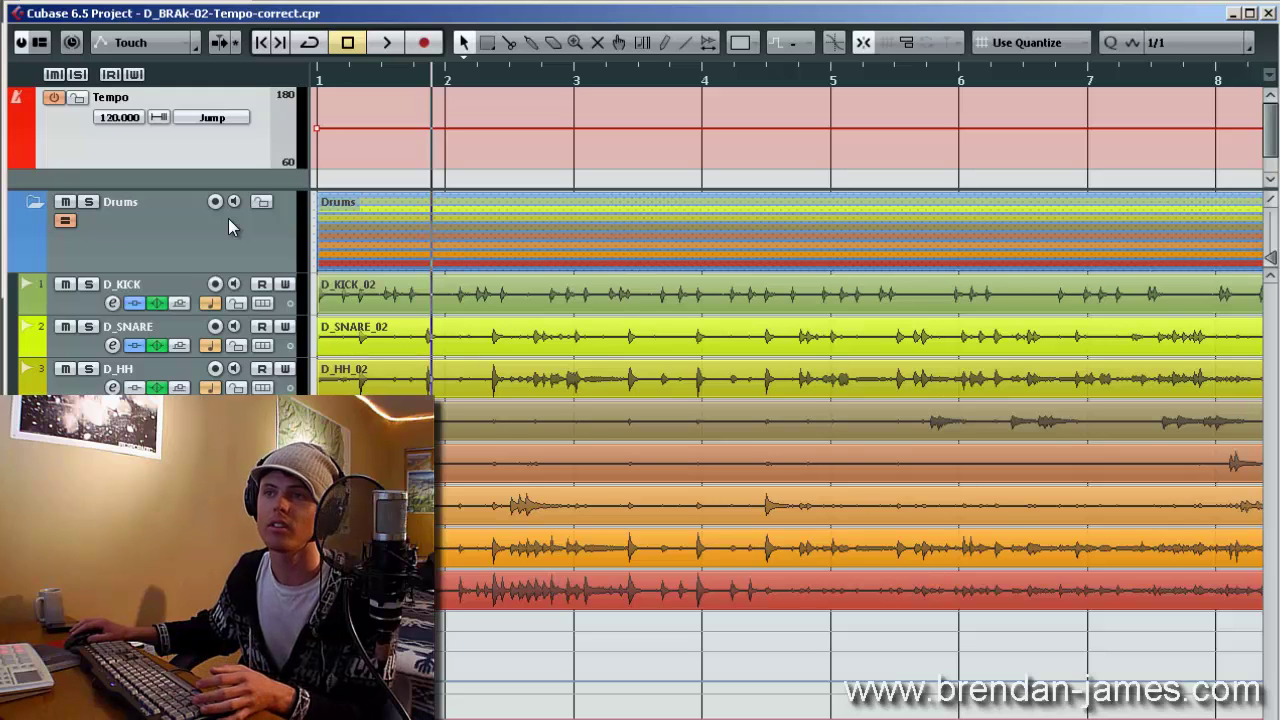
click(636, 44)
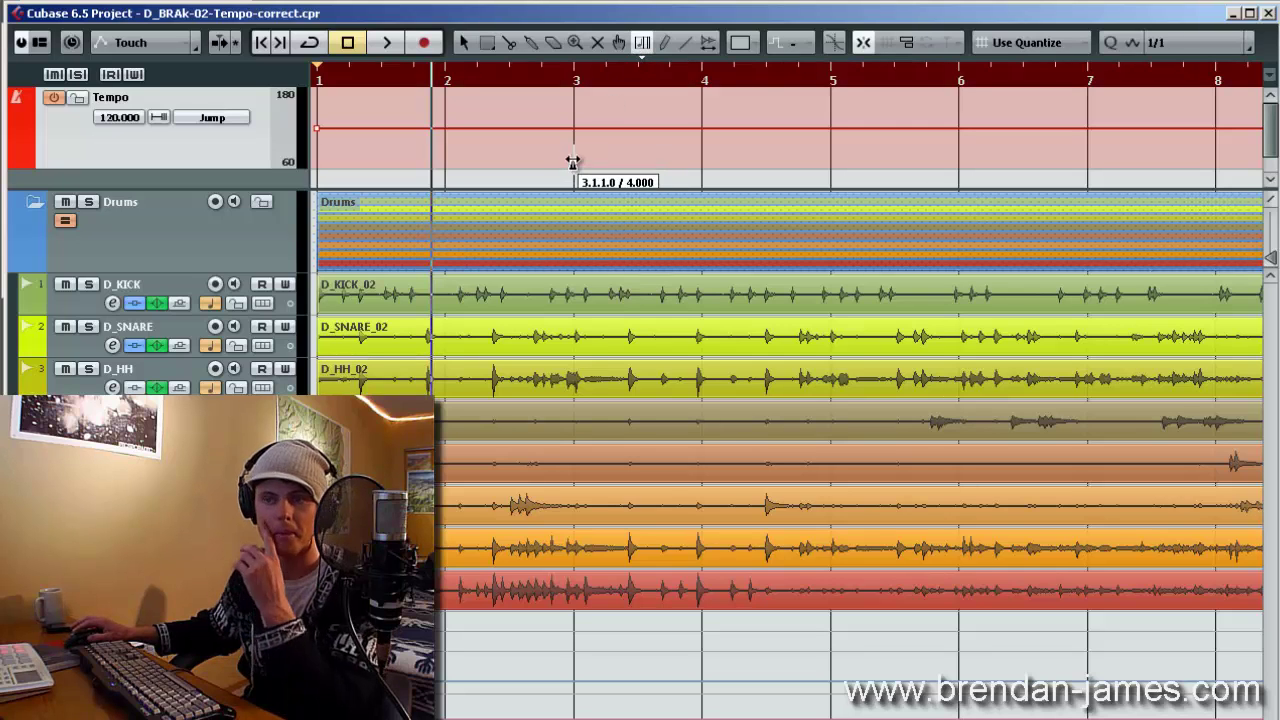
Listen to the drums from bar 1, then place the cursor just before bar 2, zoomed on bars 1–3
click(325, 122)
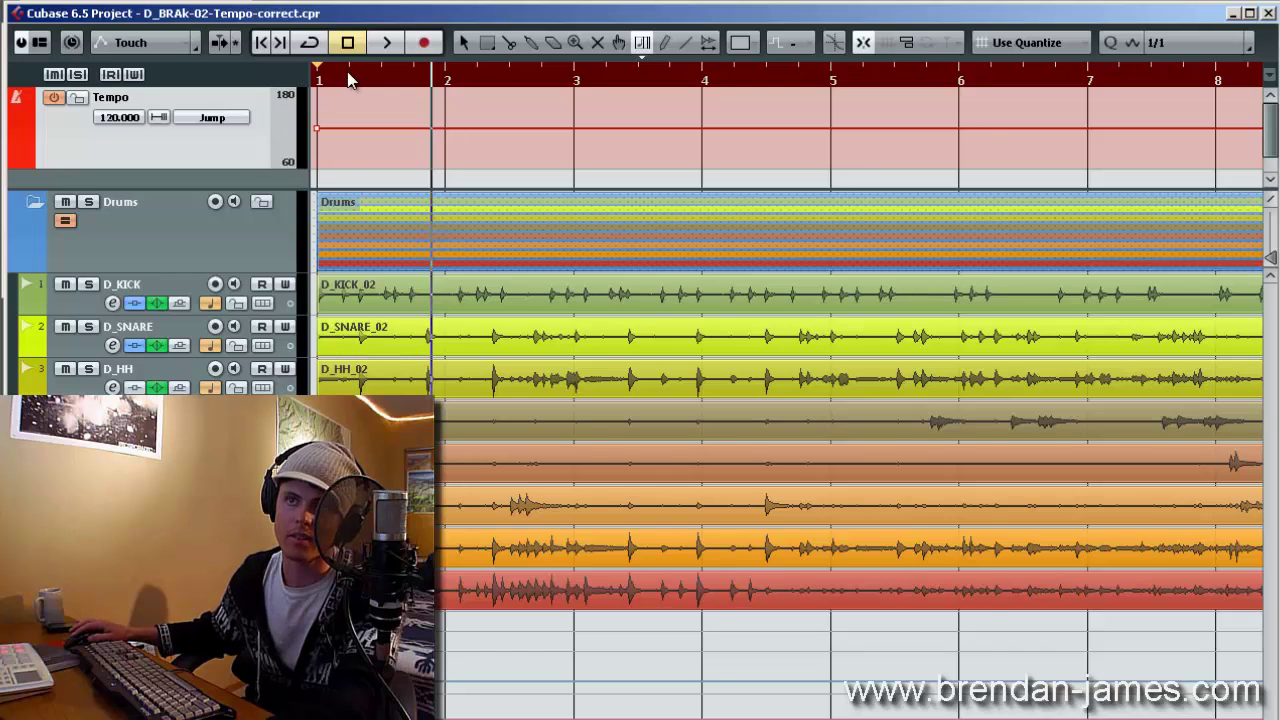
drag(348, 80, 280, 93)
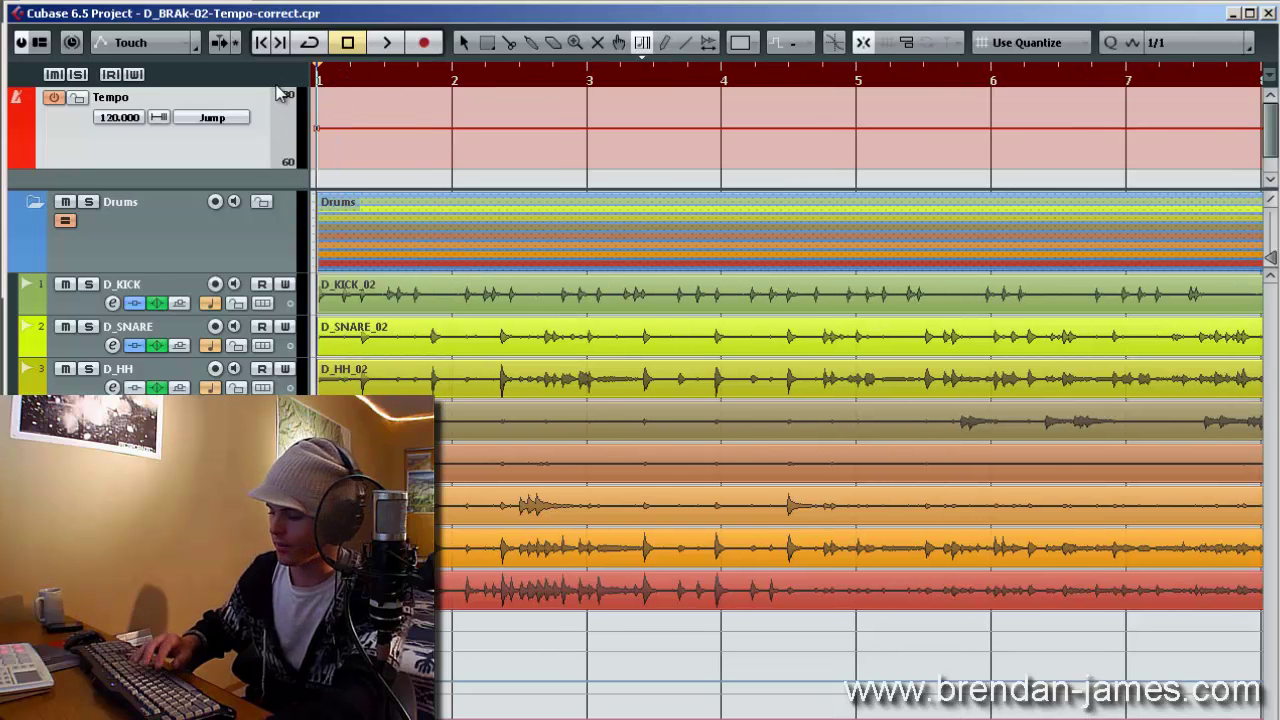
key(space)
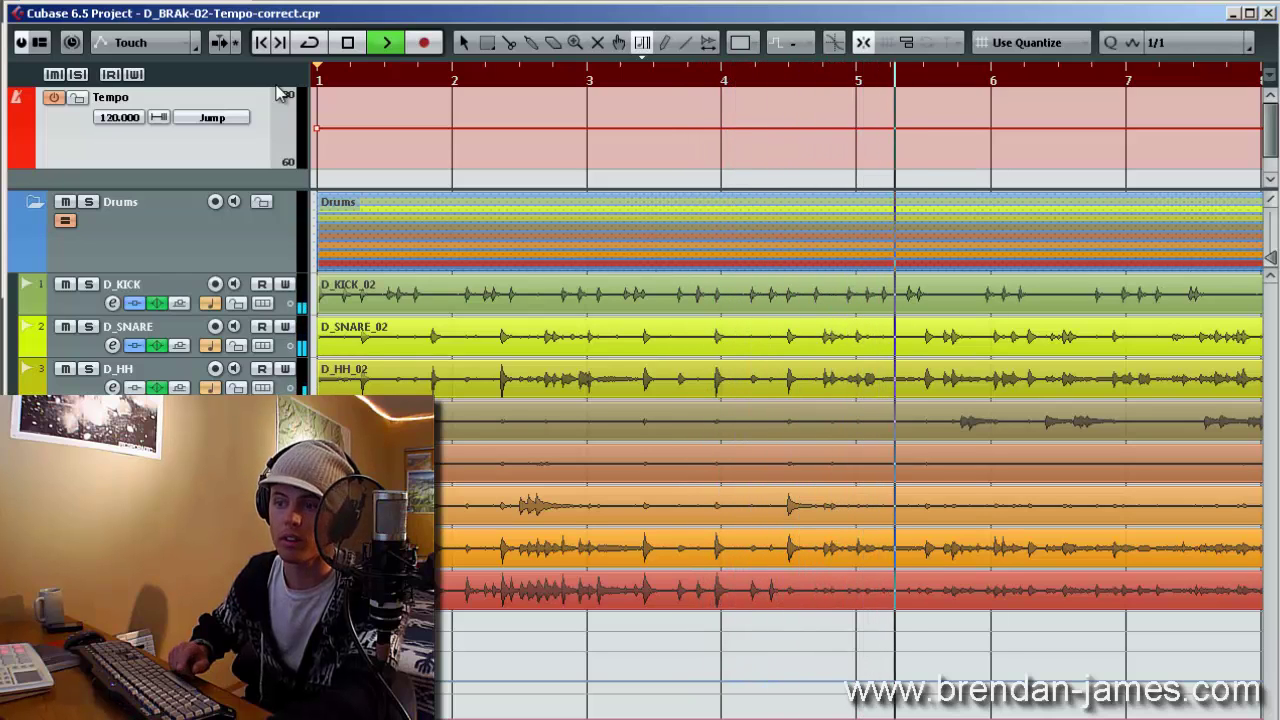
key(space)
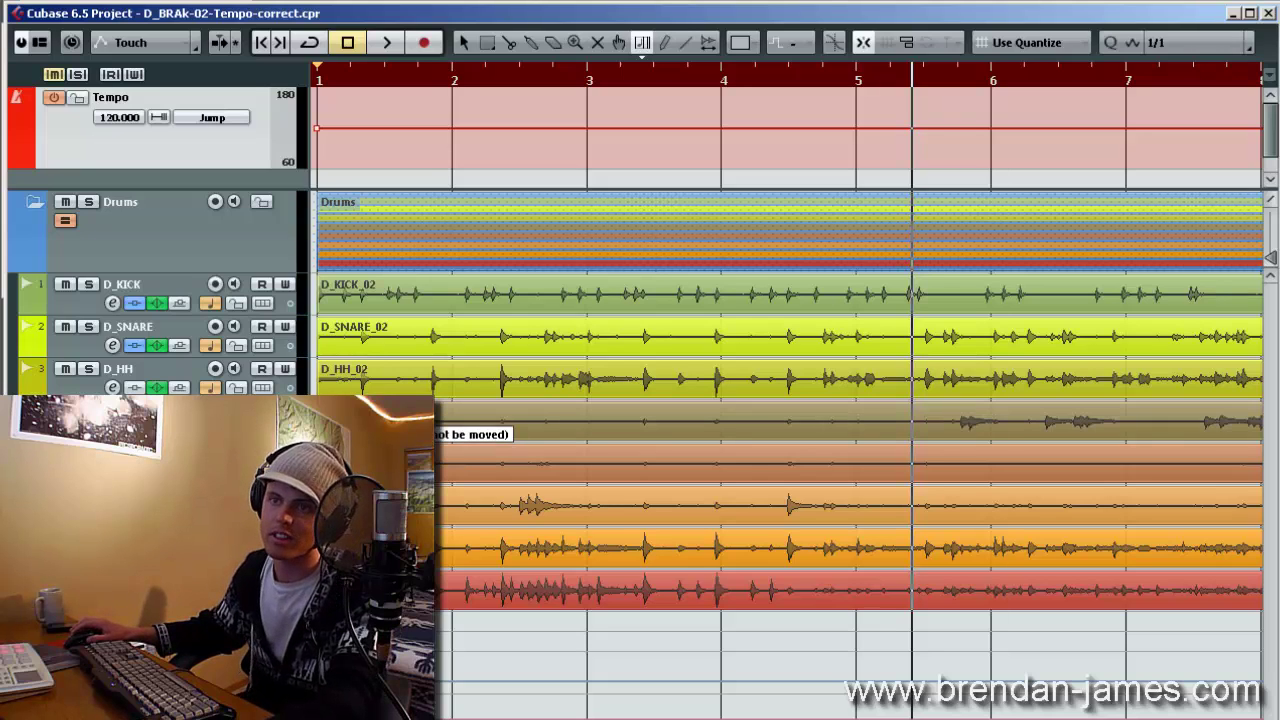
click(403, 77)
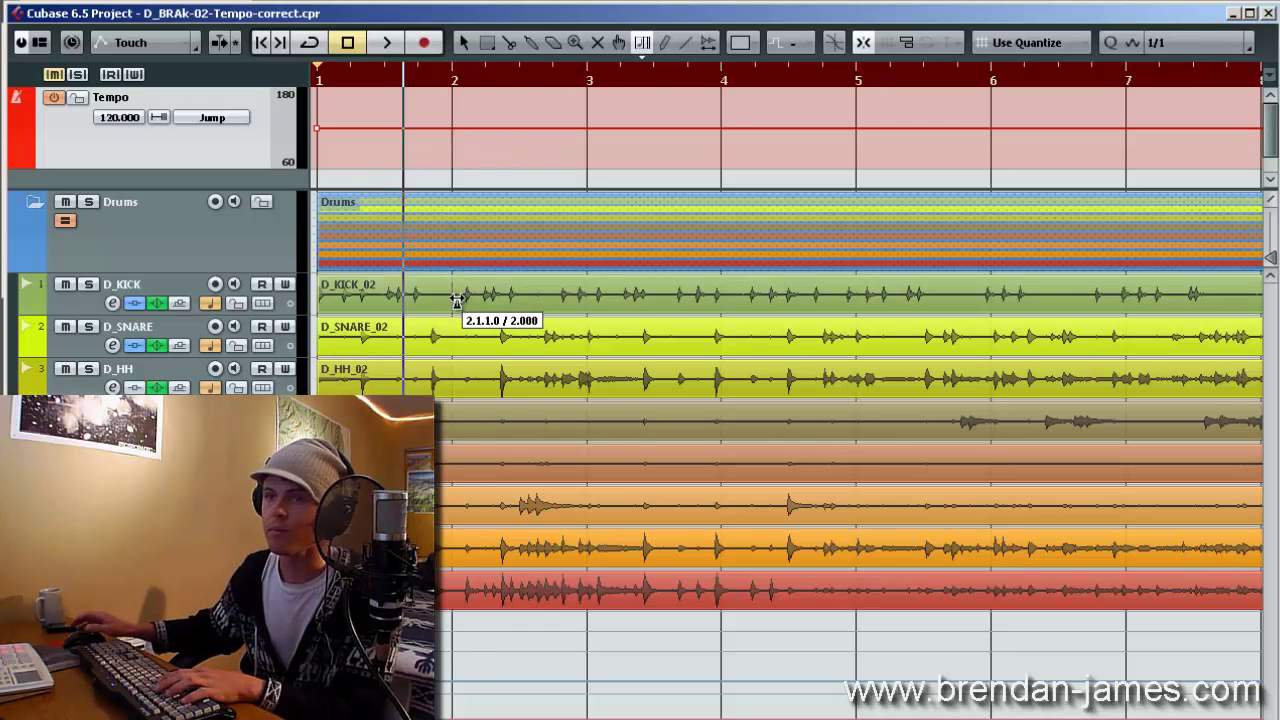
key(h)
key(h)
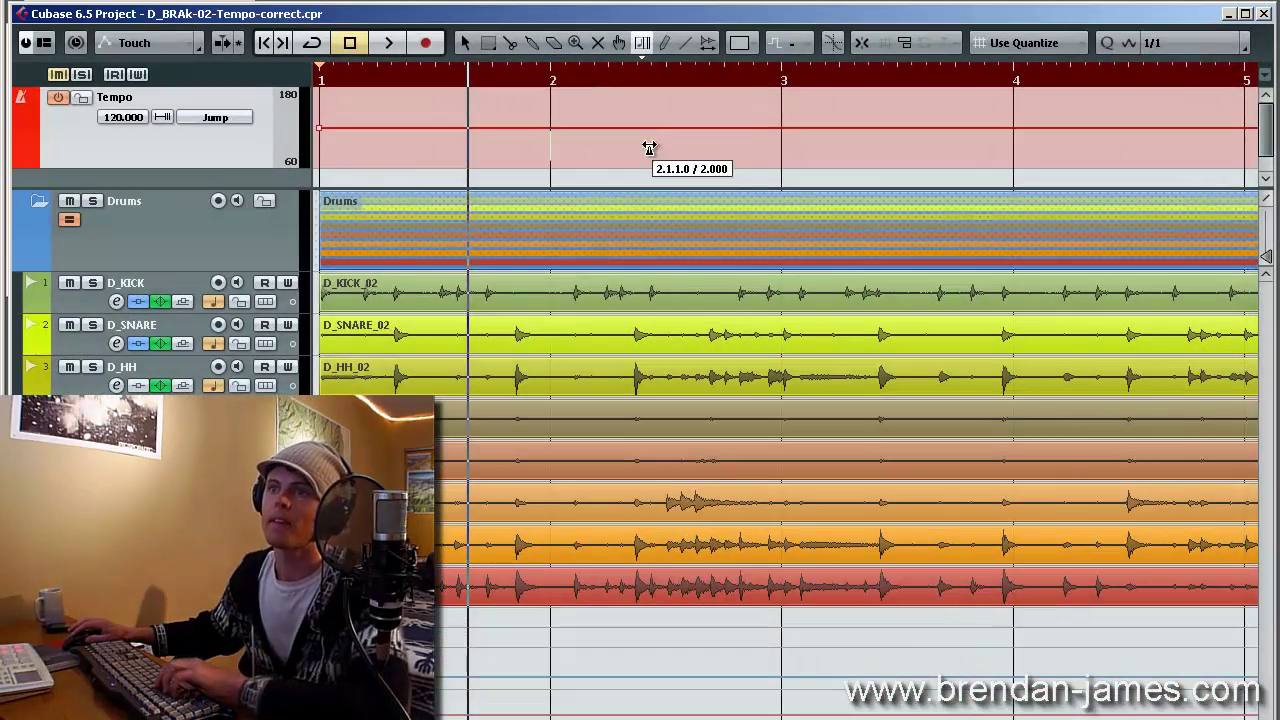
Set the grid quantize value to 1/16
key(g)
click(1240, 43)
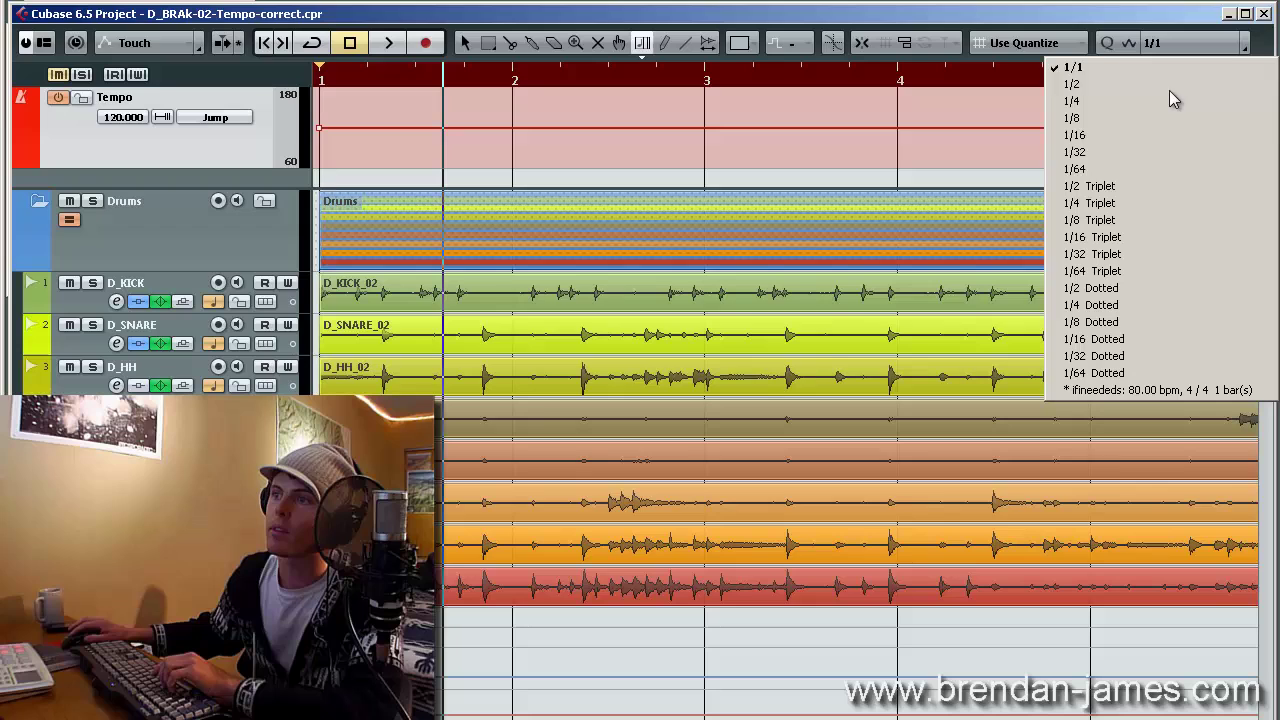
click(1143, 134)
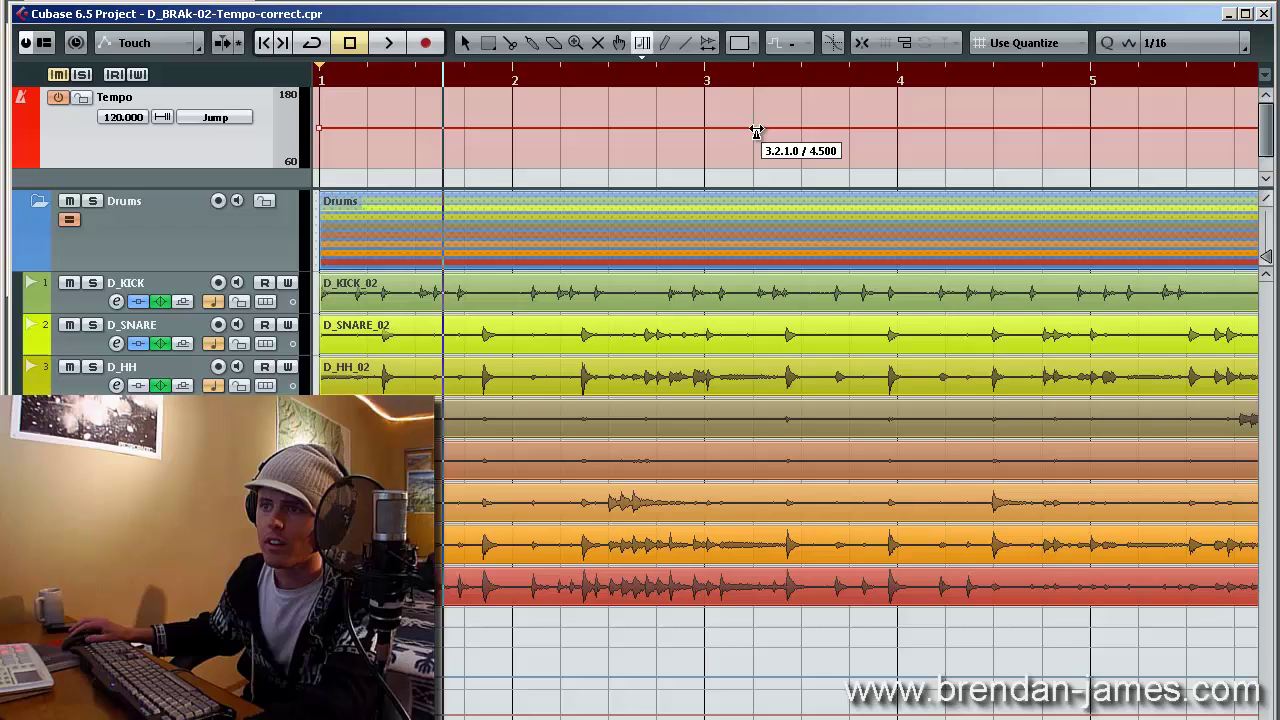
Warp bar lines onto the drum hits, creating tempo points of 109, 116, 114 and 120 BPM
drag(757, 131, 784, 133)
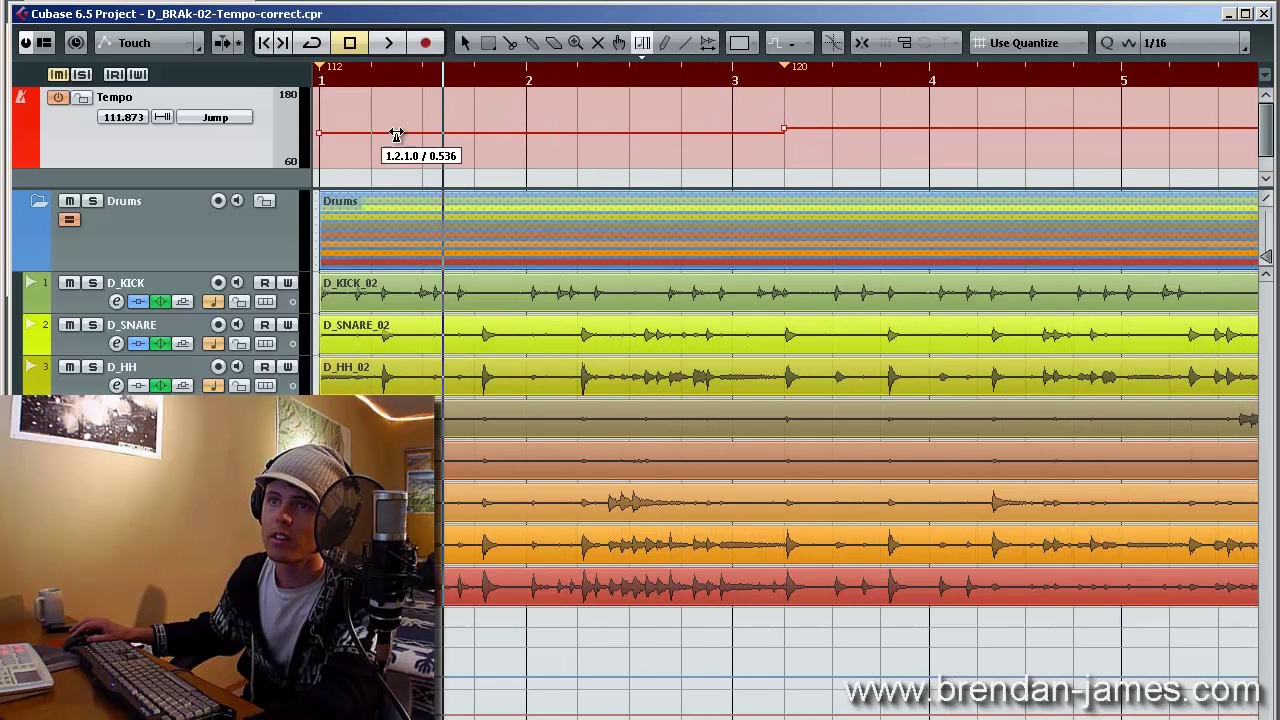
drag(581, 138, 585, 138)
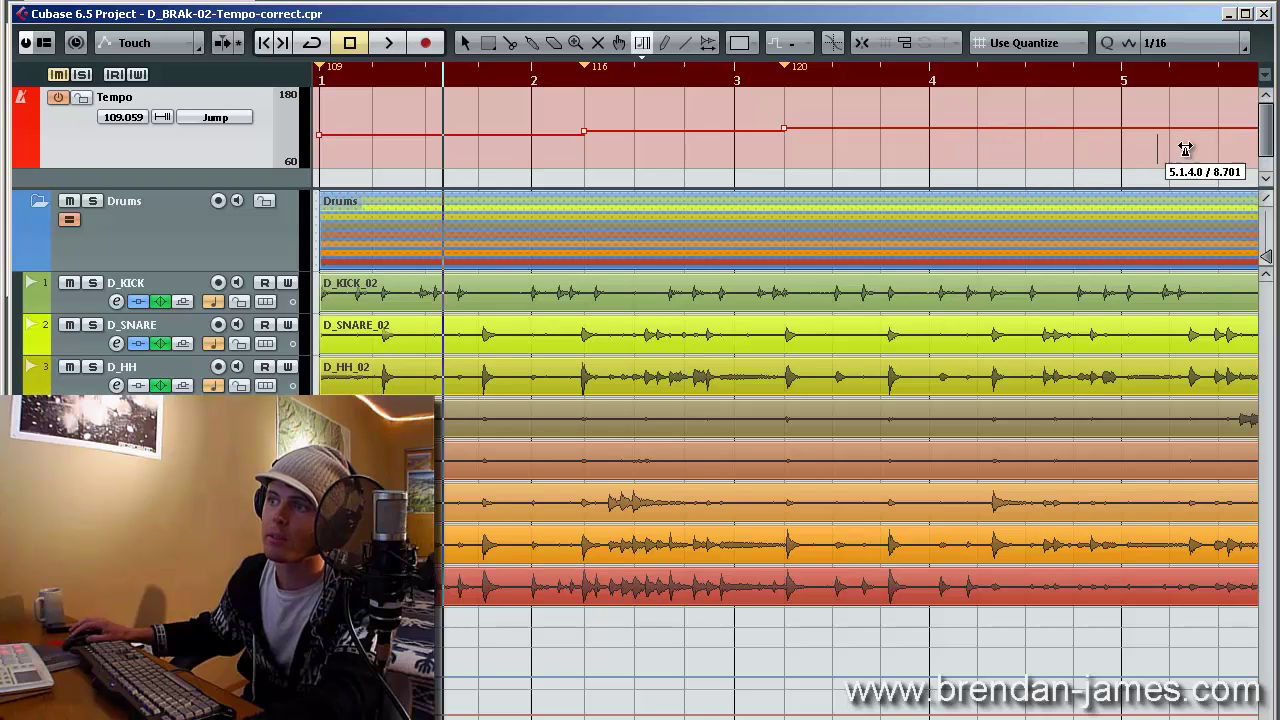
drag(1171, 145, 1189, 144)
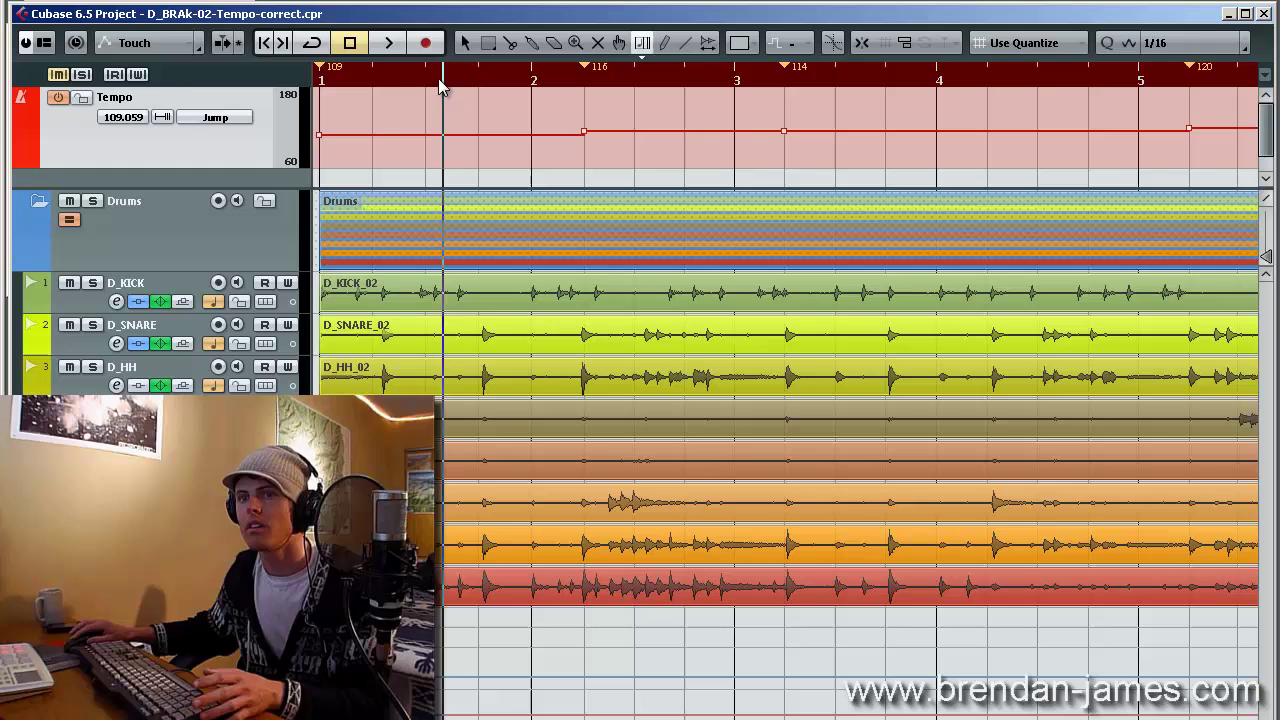
Play the warped drums from the project start, then zoom between about 18 and 10 bars to inspect them
key(Home)
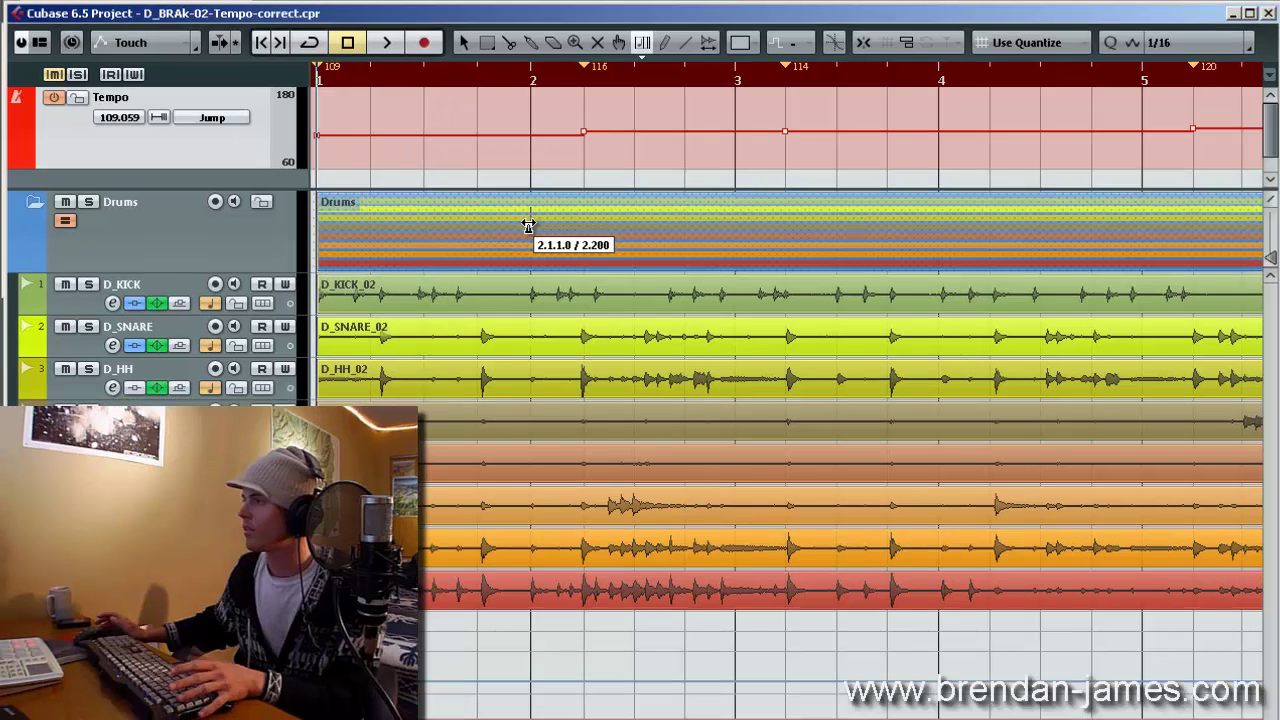
key(space)
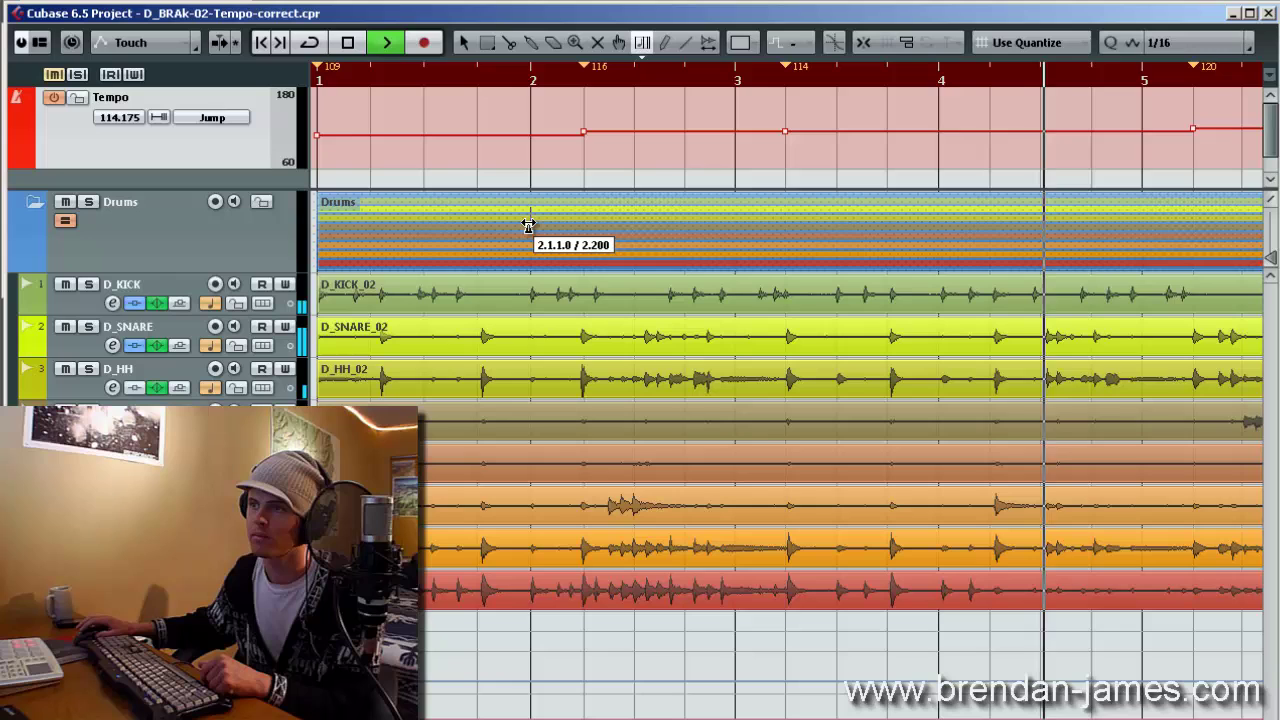
key(space)
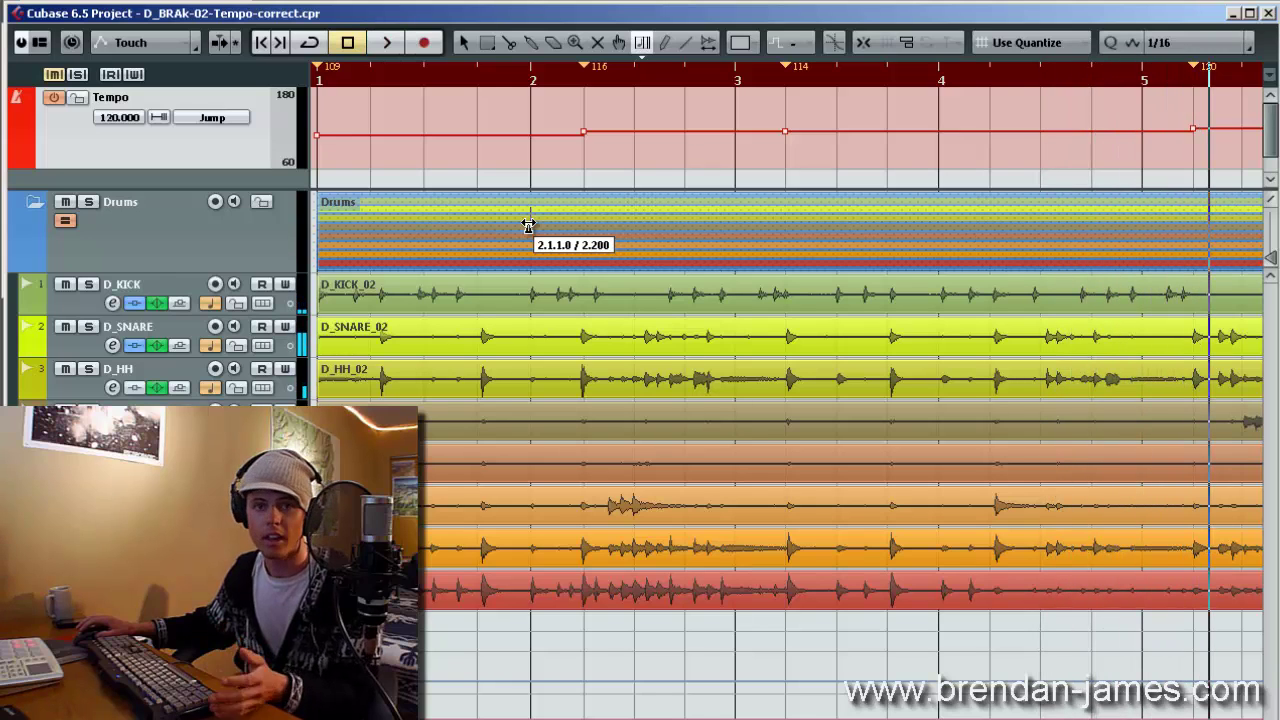
key(g)
key(g)
key(g)
key(g)
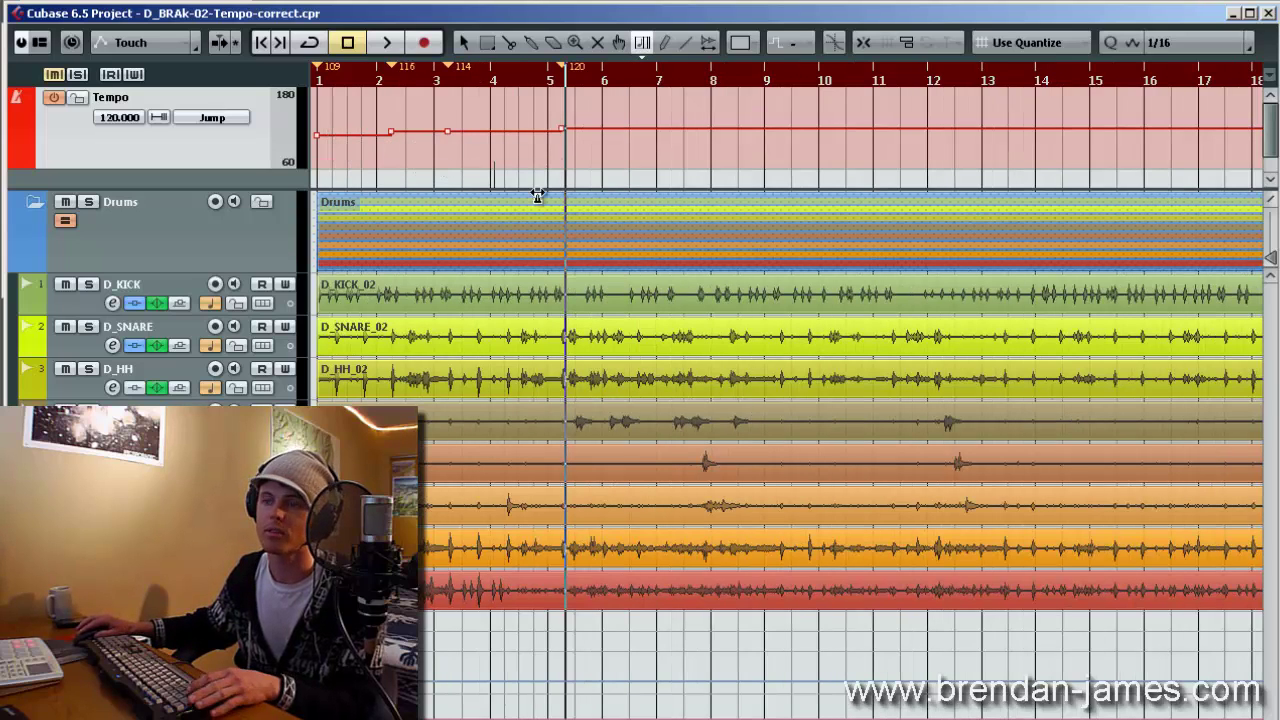
key(h)
key(h)
key(h)
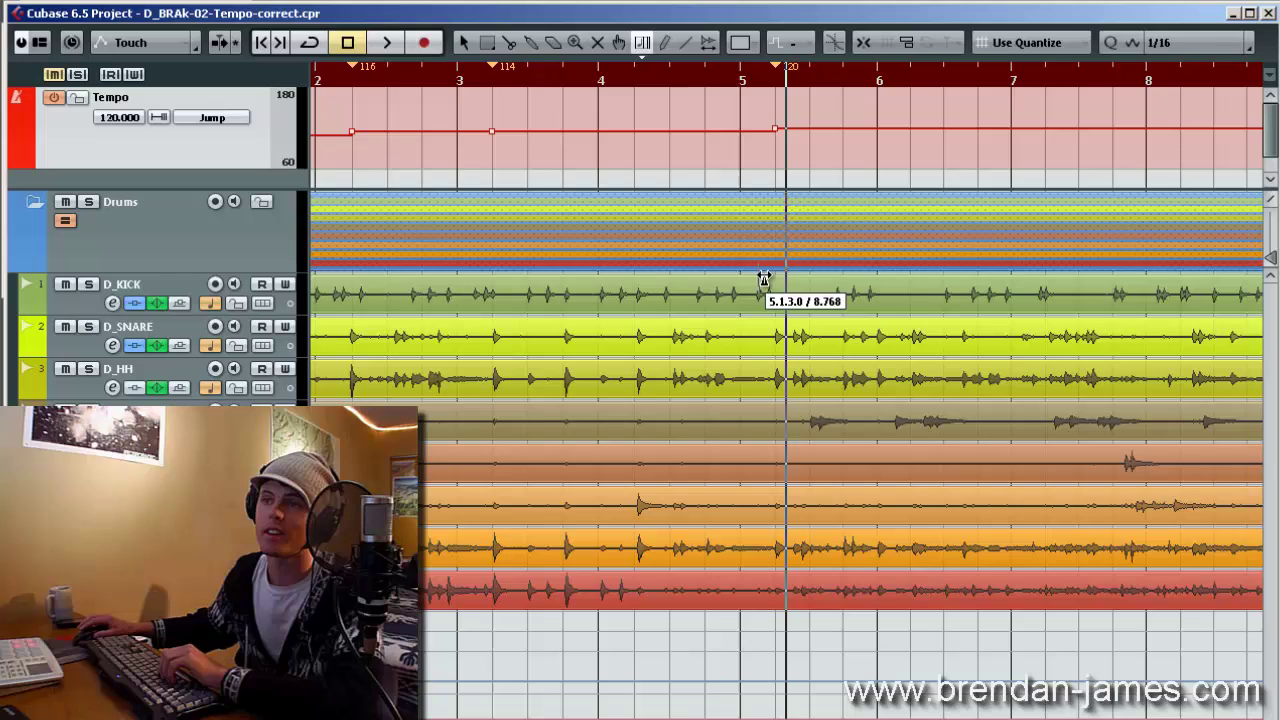
key(g)
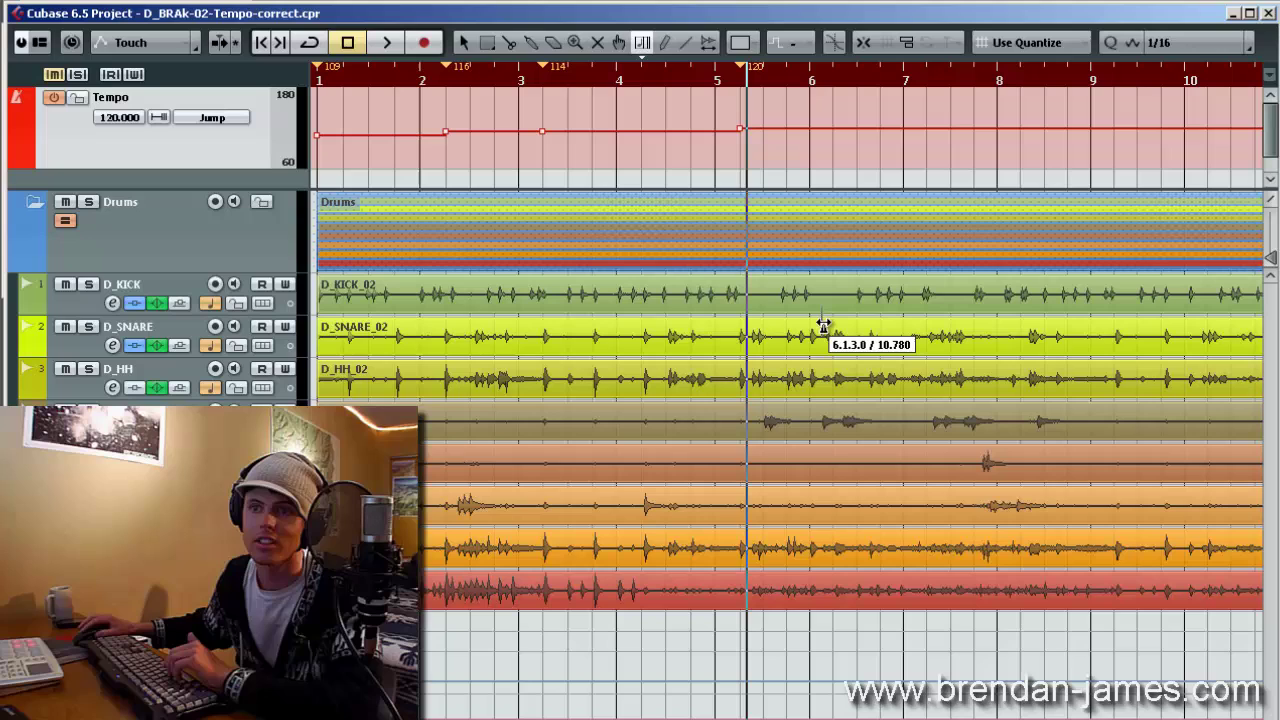
Switch to the Object Selection tool, deselect all events and glance at the Project menu
key(1)
click(342, 154)
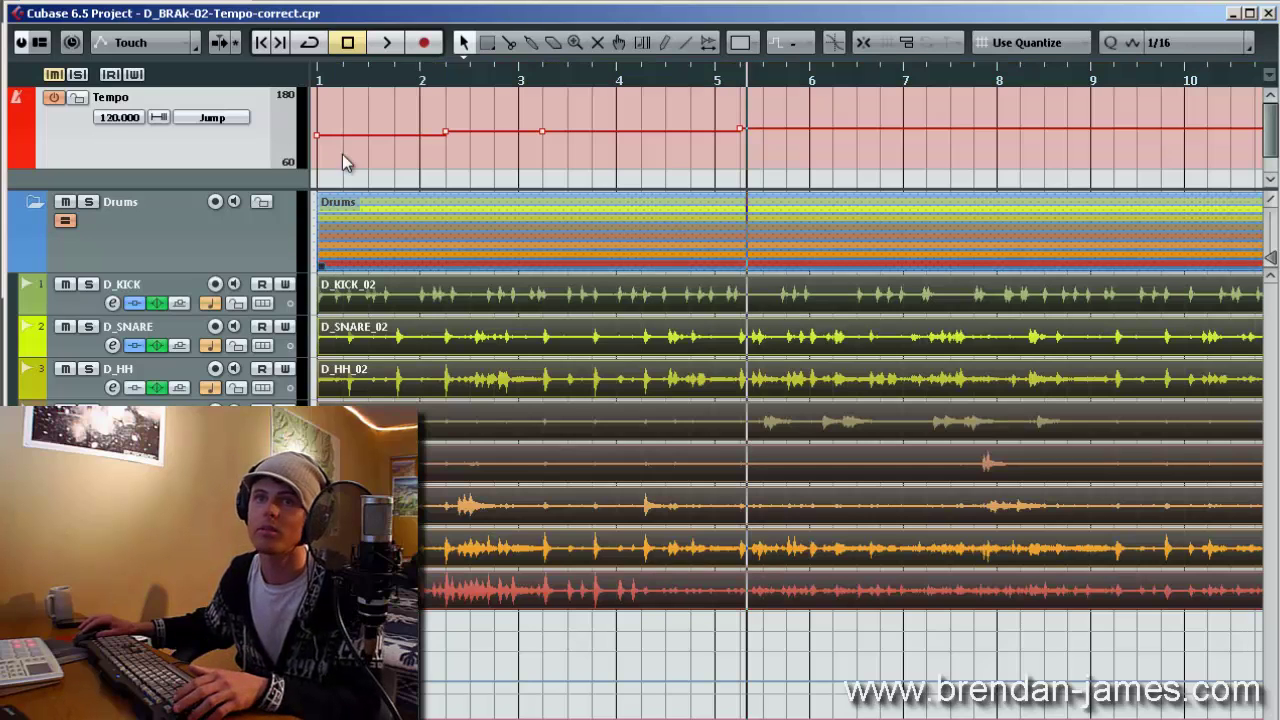
click(85, 2)
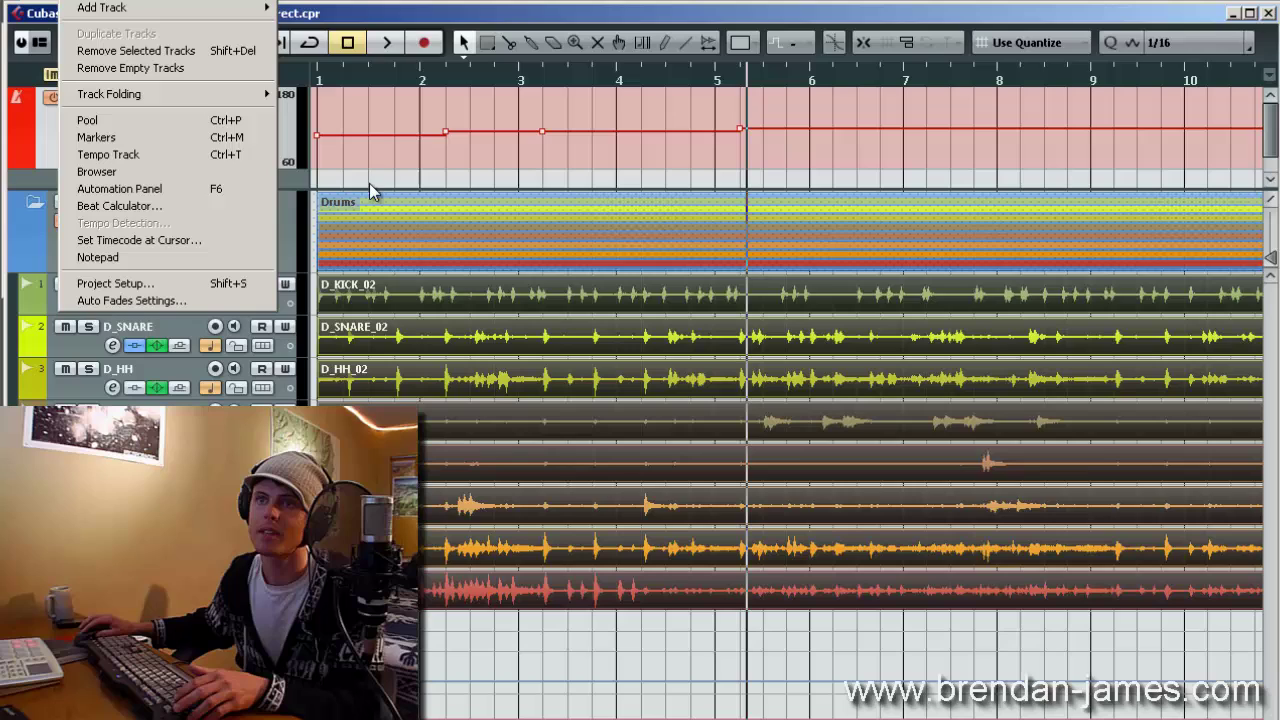
click(465, 36)
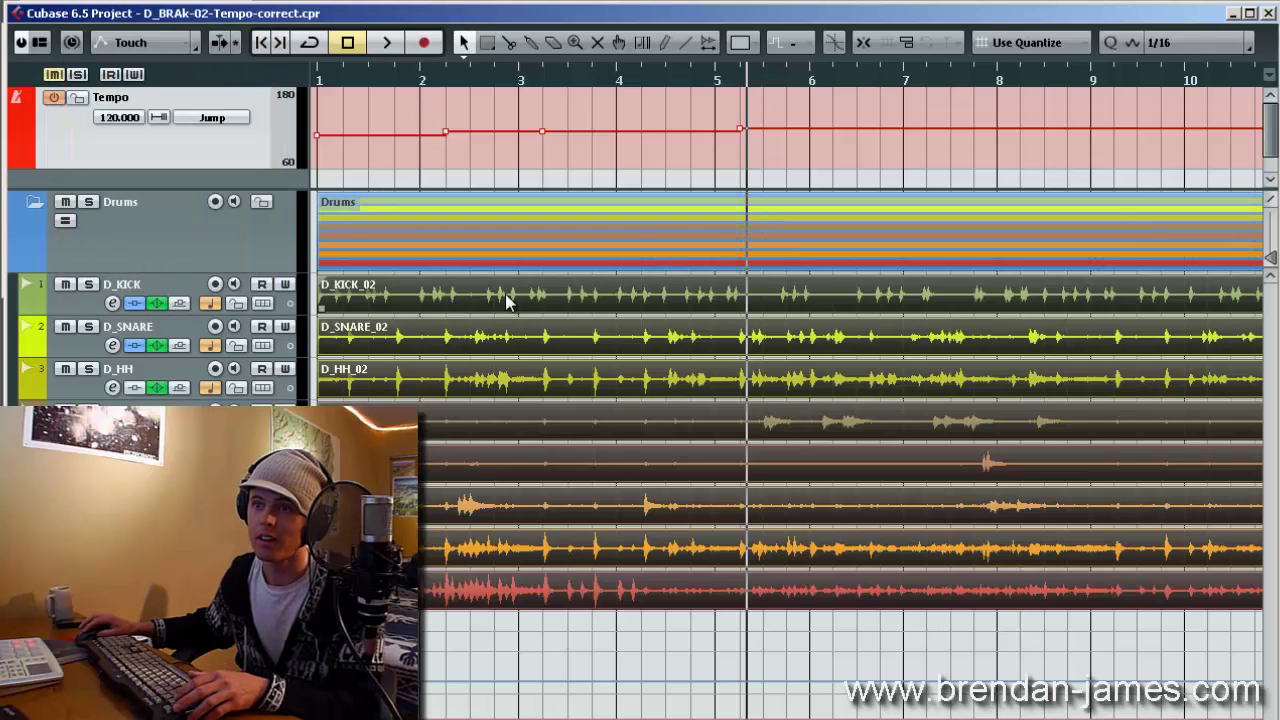
Select the snare, hi-hat and lower drum events and analyze them with Project > Tempo Detection
drag(533, 318, 570, 695)
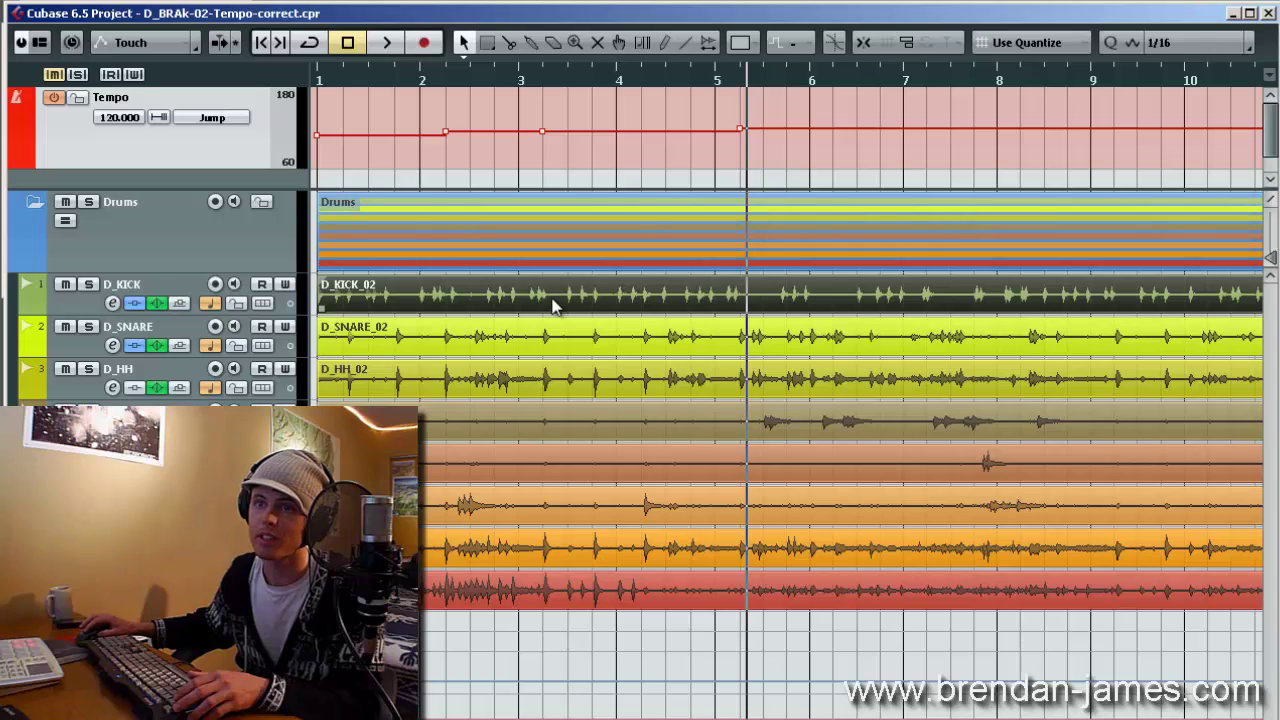
click(86, 3)
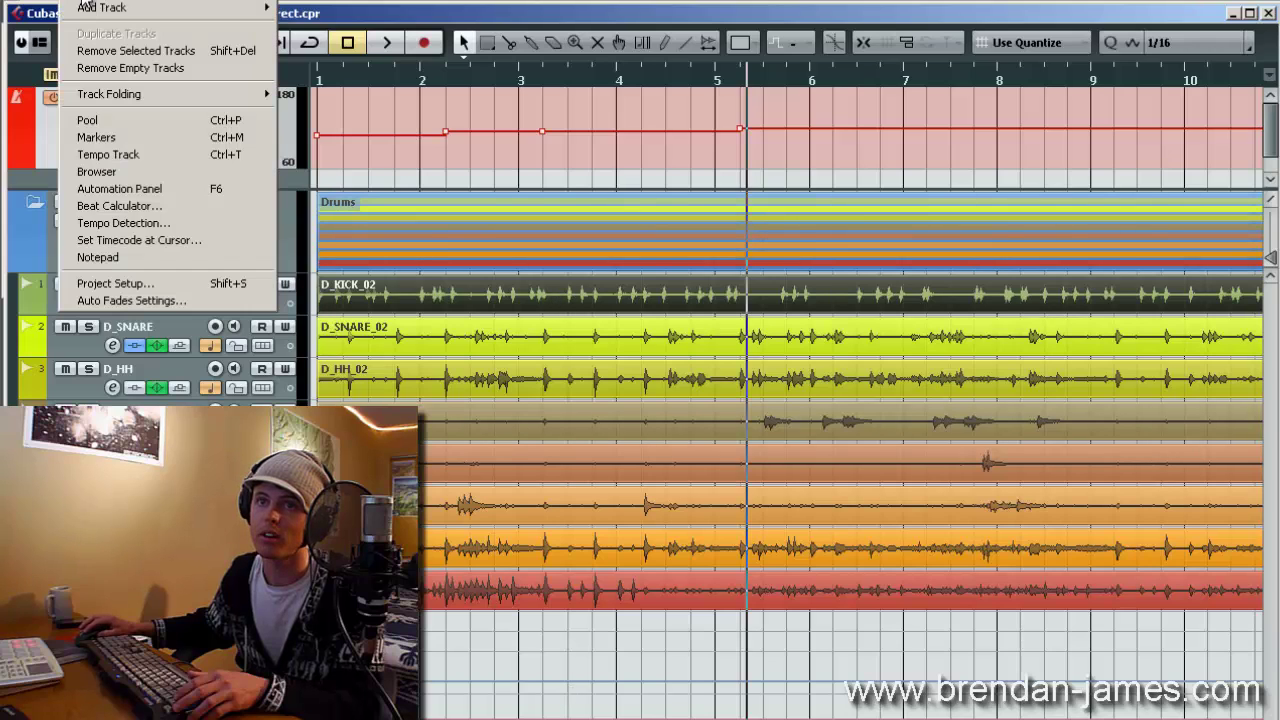
click(185, 222)
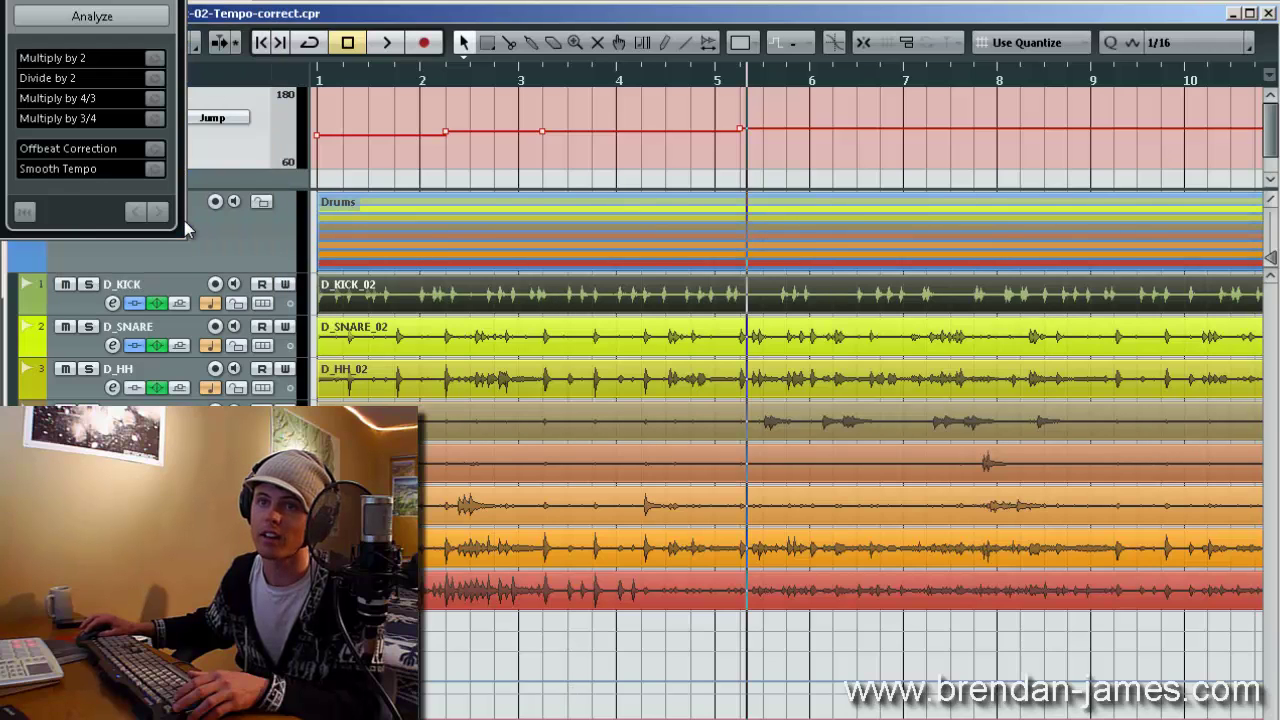
click(107, 25)
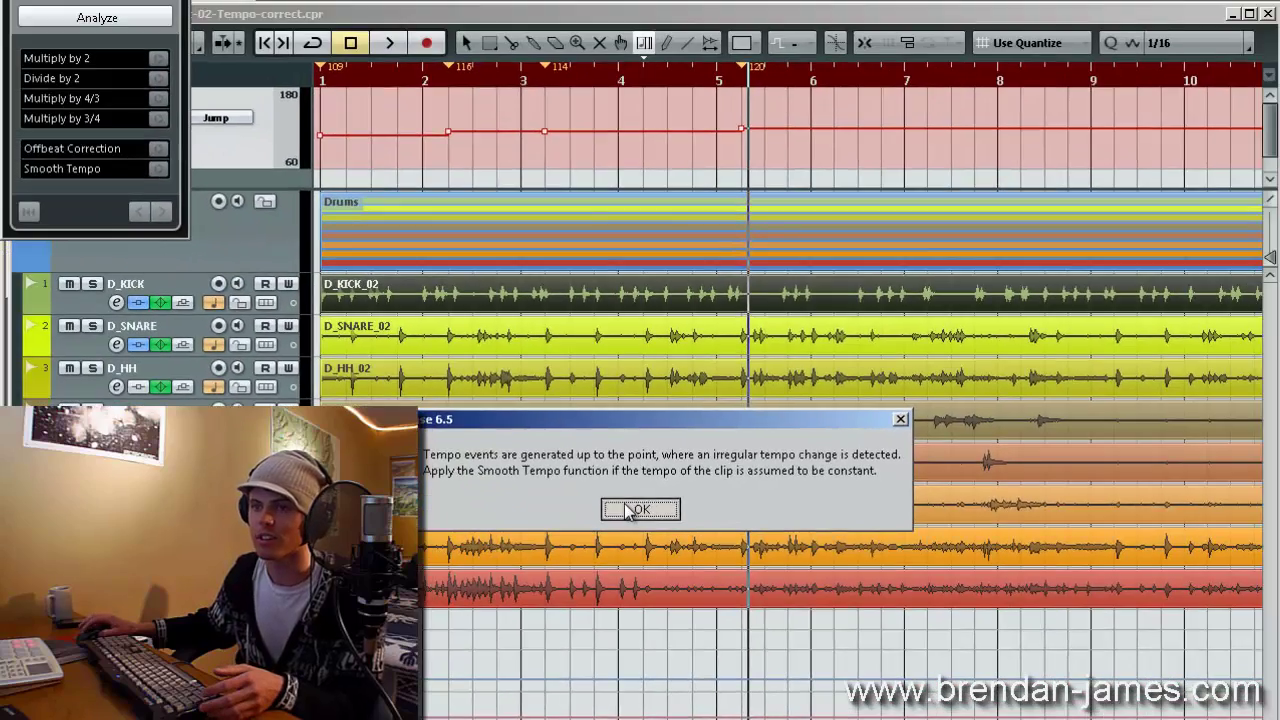
Dismiss the detection notice, play the whole song with the detected tempo map, then undo the detection
click(638, 510)
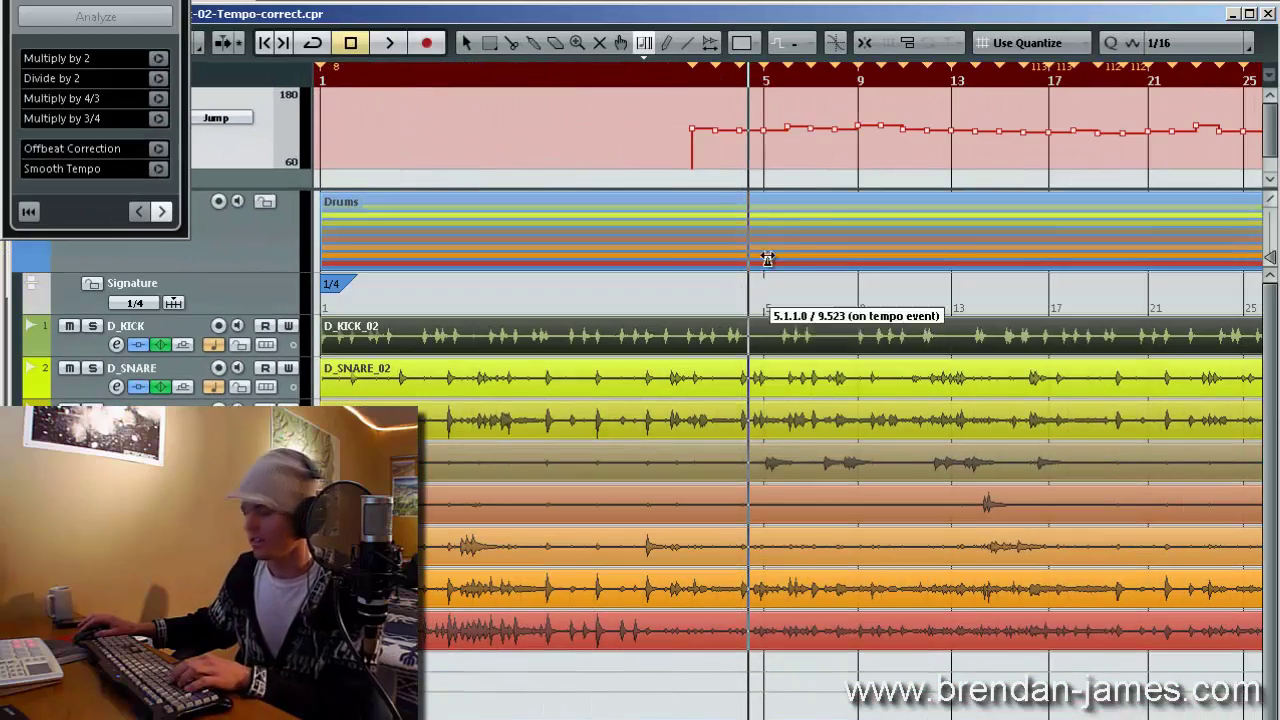
key(g)
key(g)
key(g)
key(g)
key(g)
key(g)
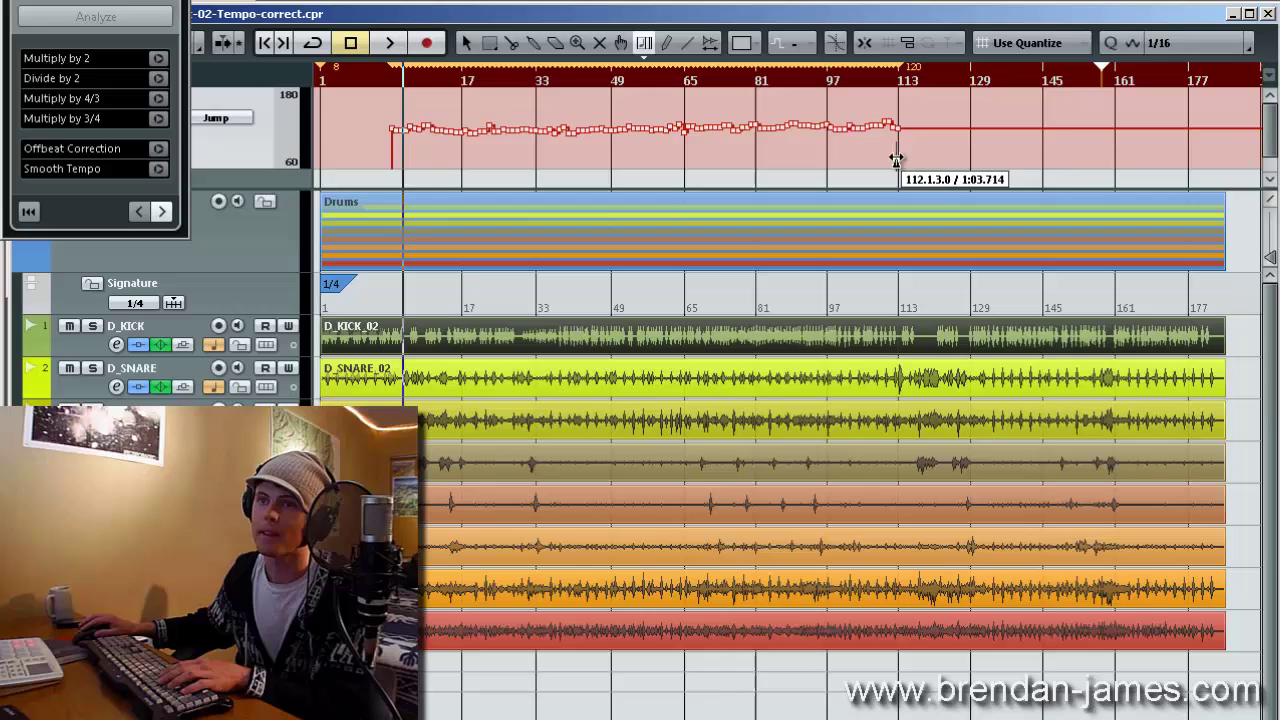
key(space)
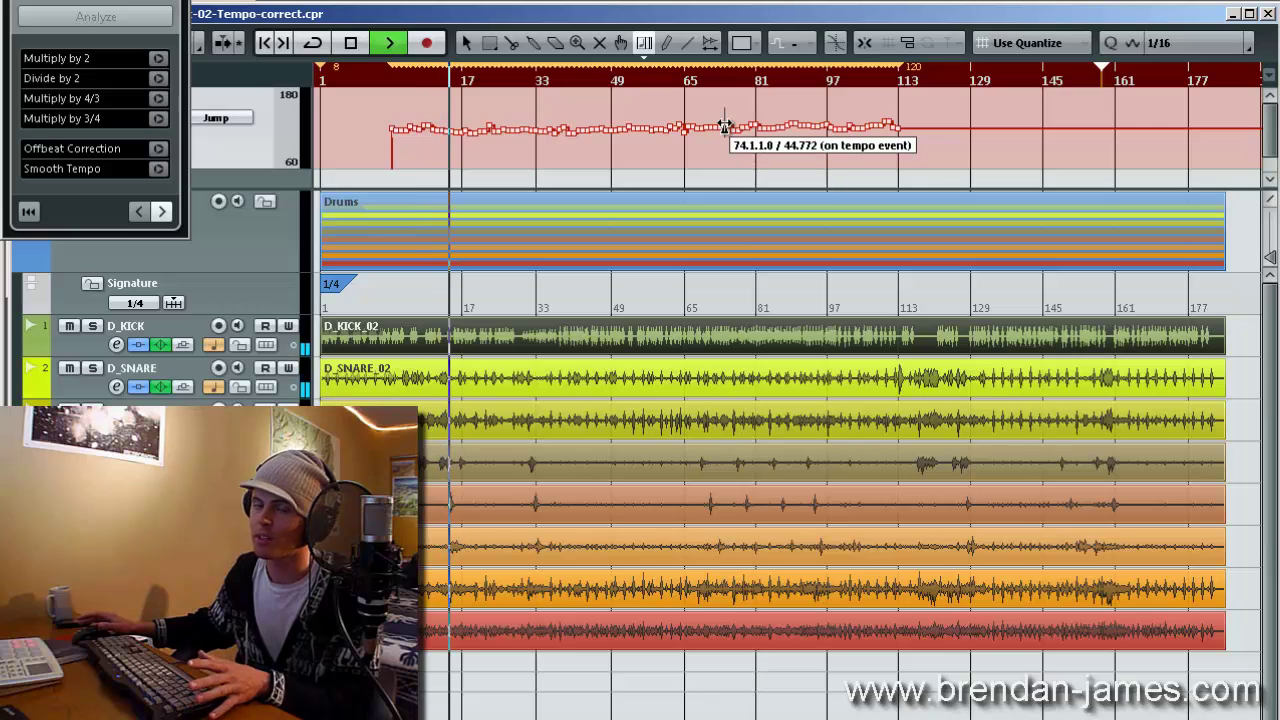
key(space)
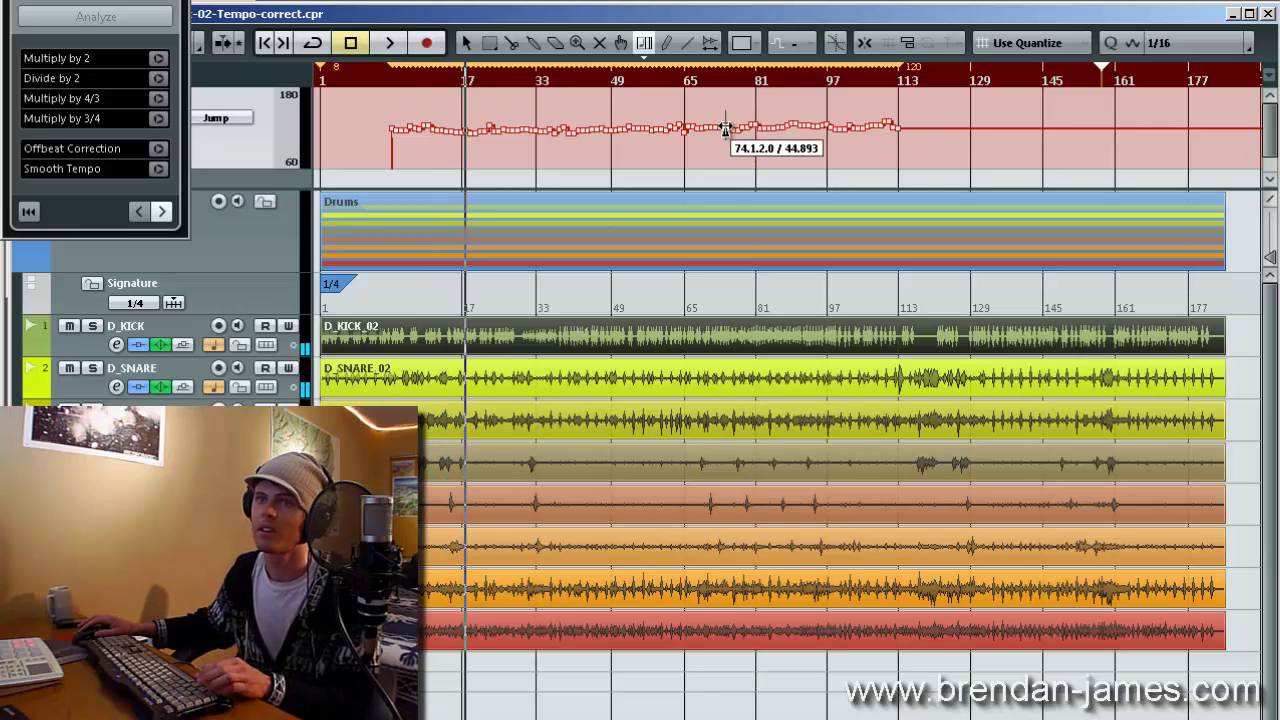
key(ctrl+z)
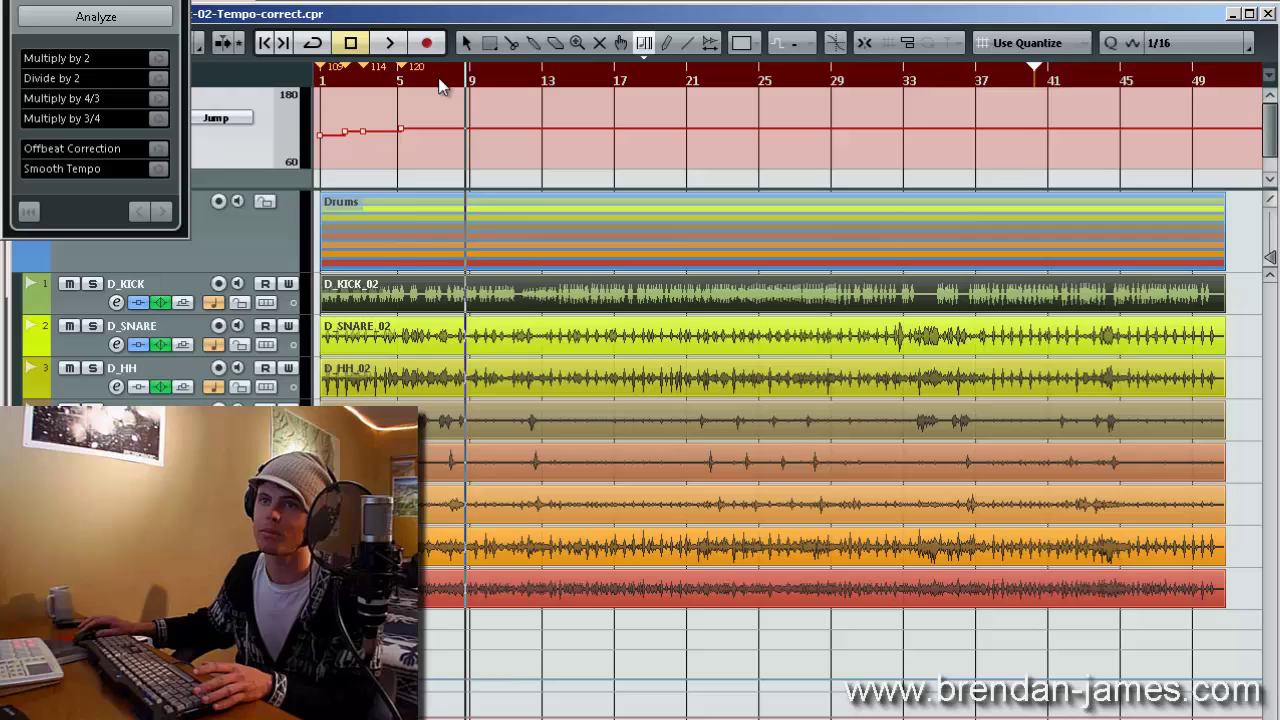
Zoom to show bars 2–11 and start drum playback from bar 5
key(KP_0)
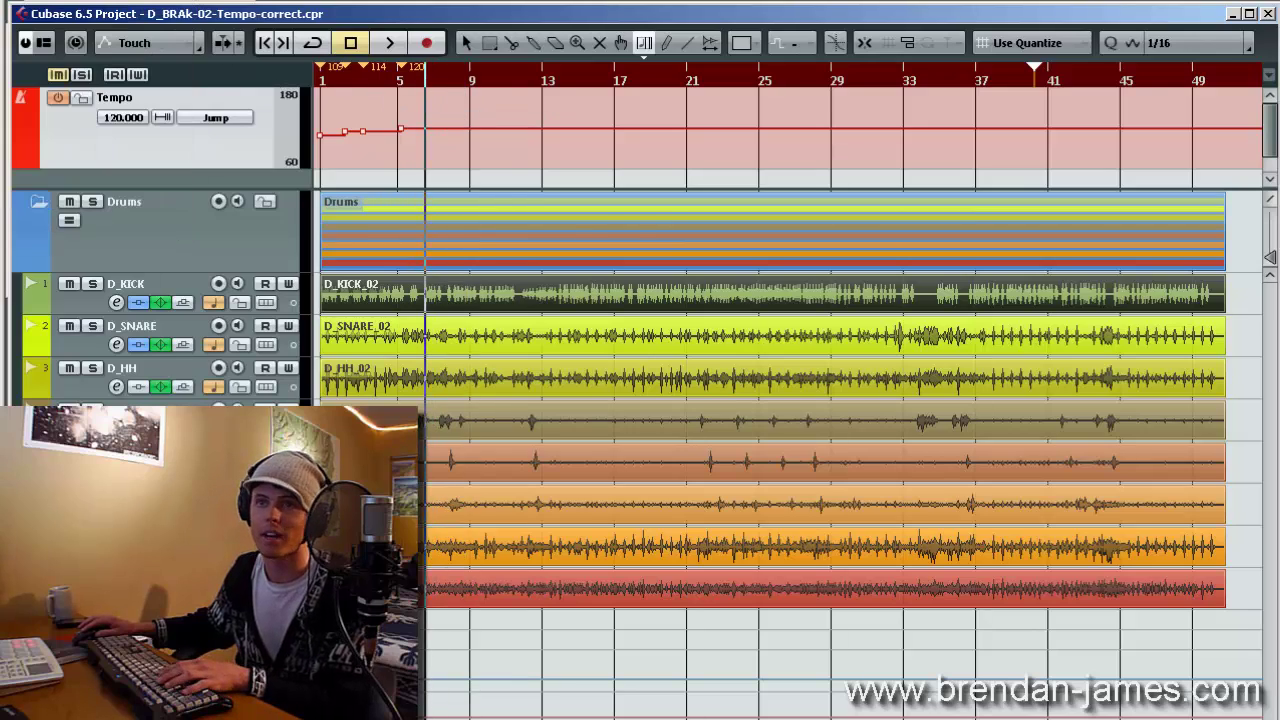
key(h)
key(h)
key(h)
key(h)
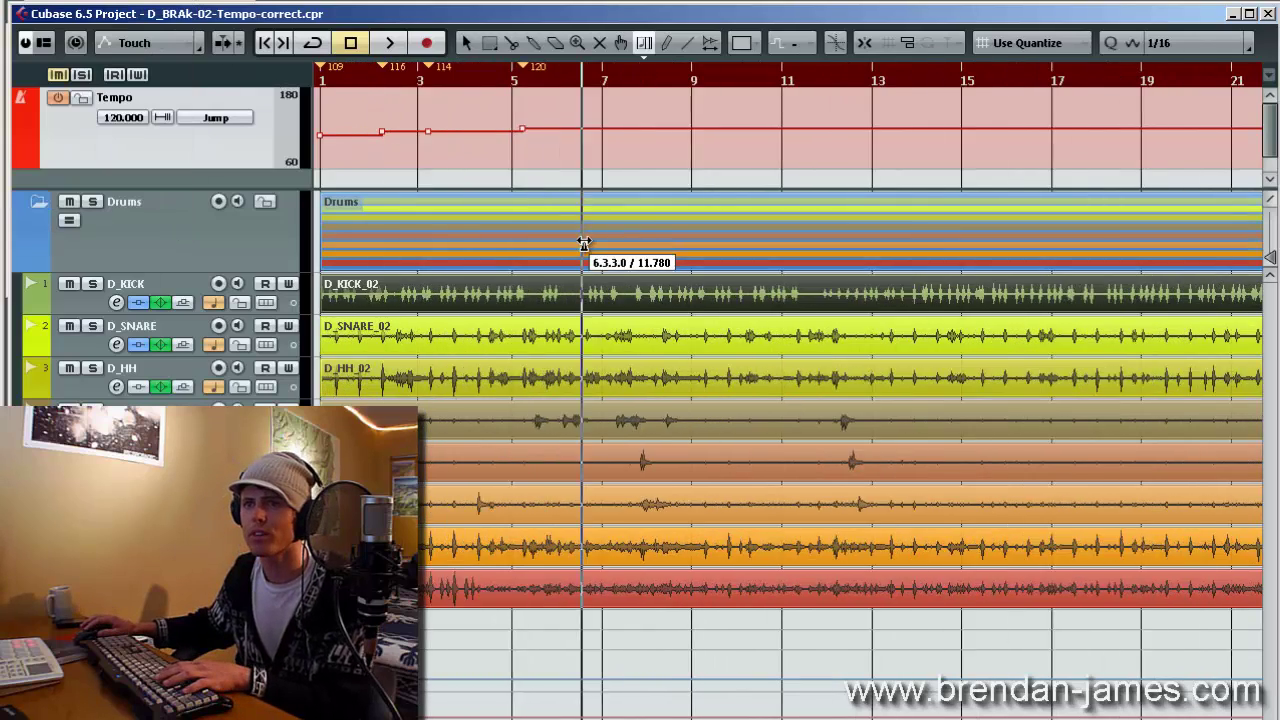
key(h)
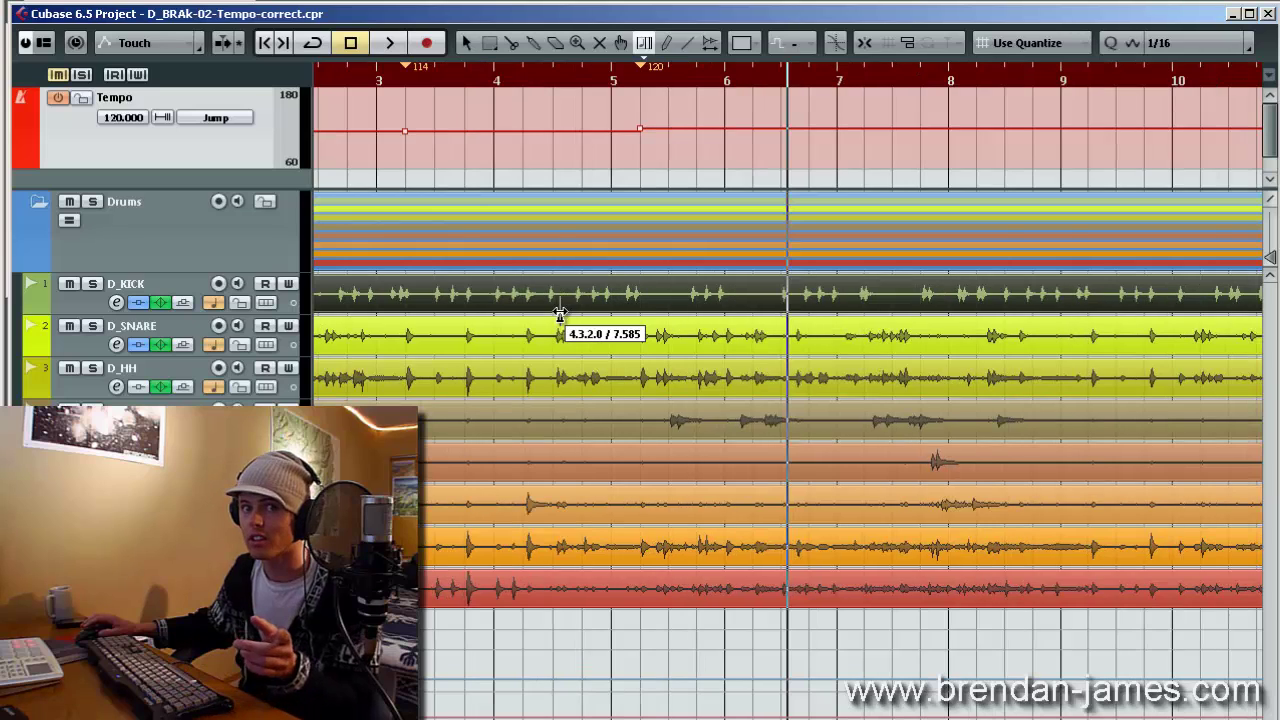
key(g)
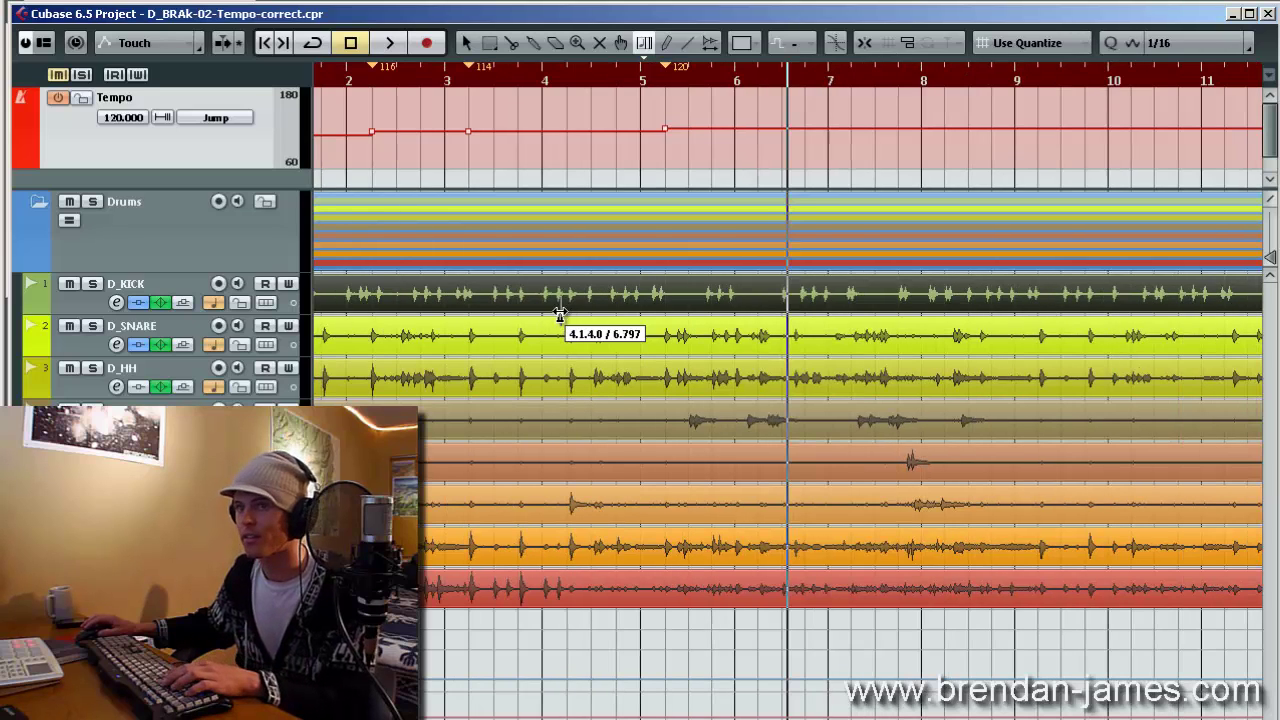
double_click(659, 82)
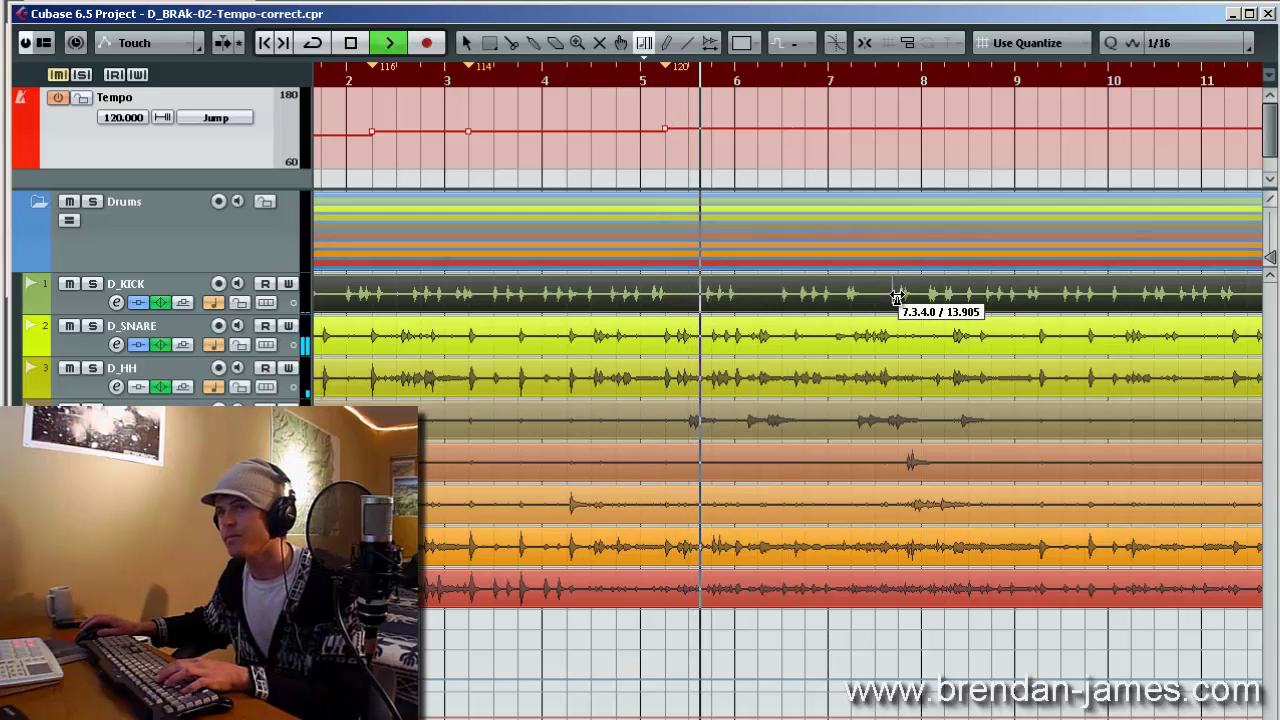
key(h)
key(h)
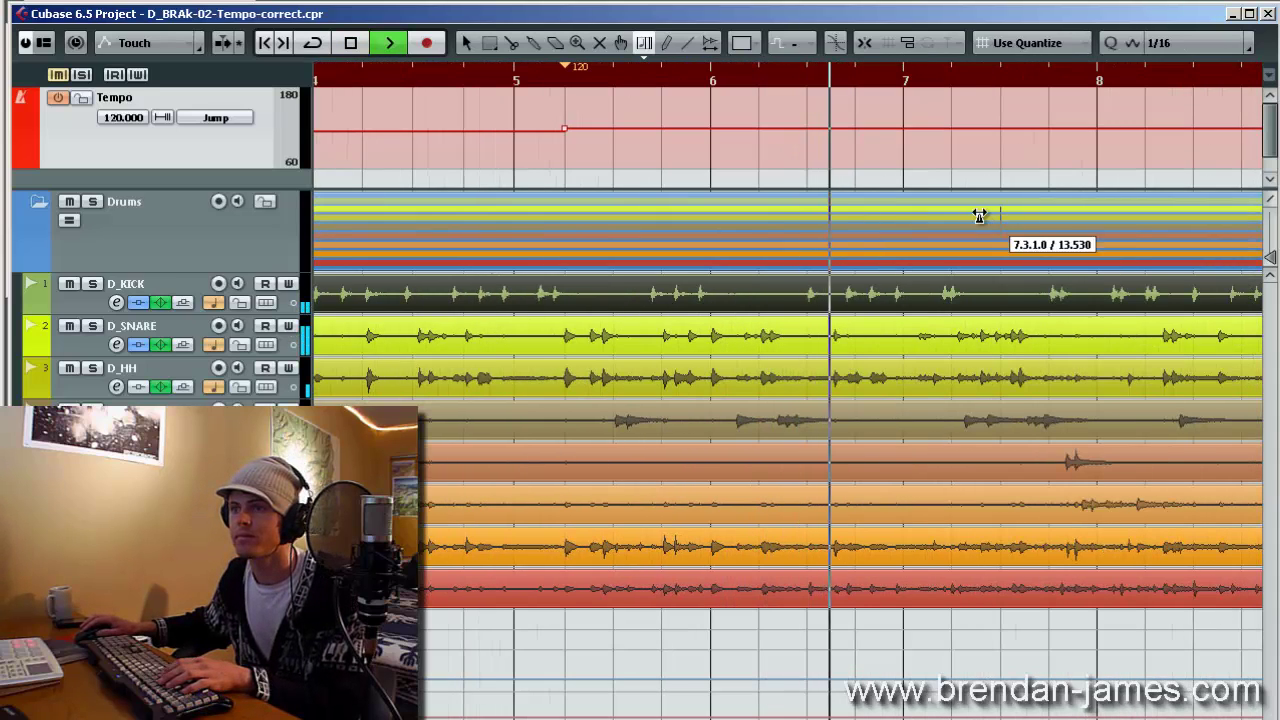
Draw tempo points near bars 7, 9 and 11, then jump back to re-listen before bar 11
click(969, 153)
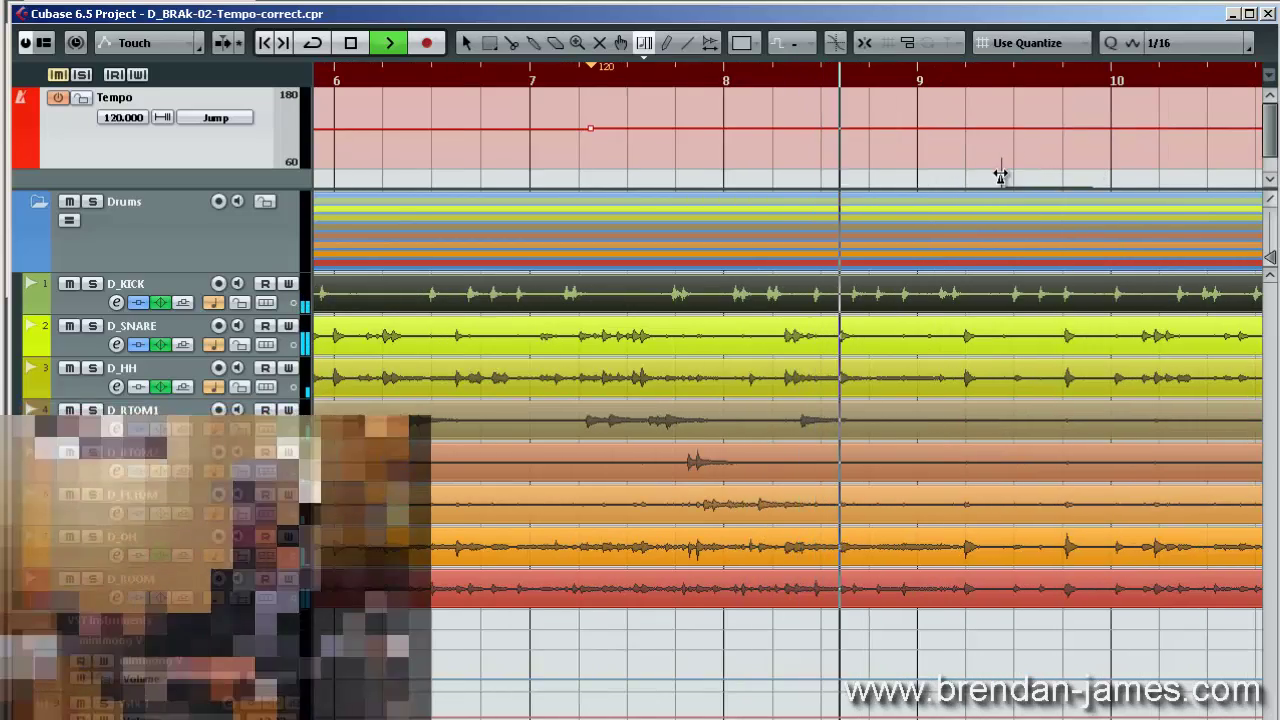
click(975, 156)
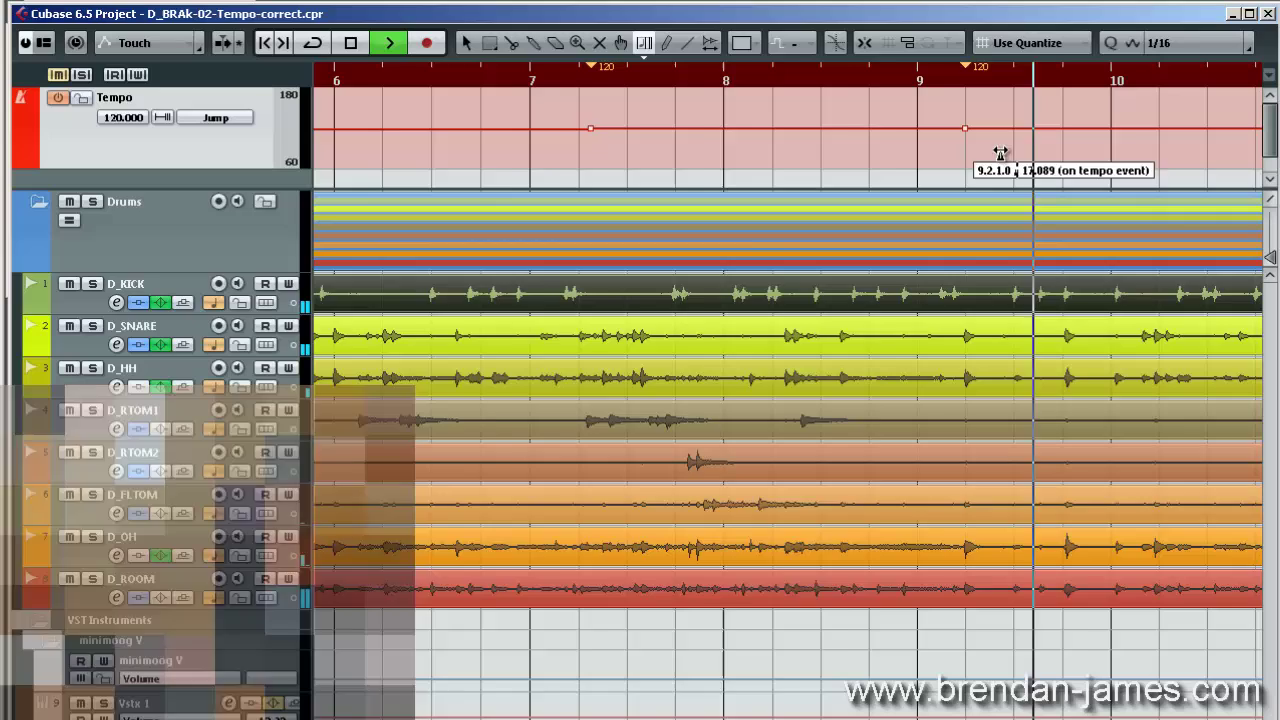
key(g)
key(h)
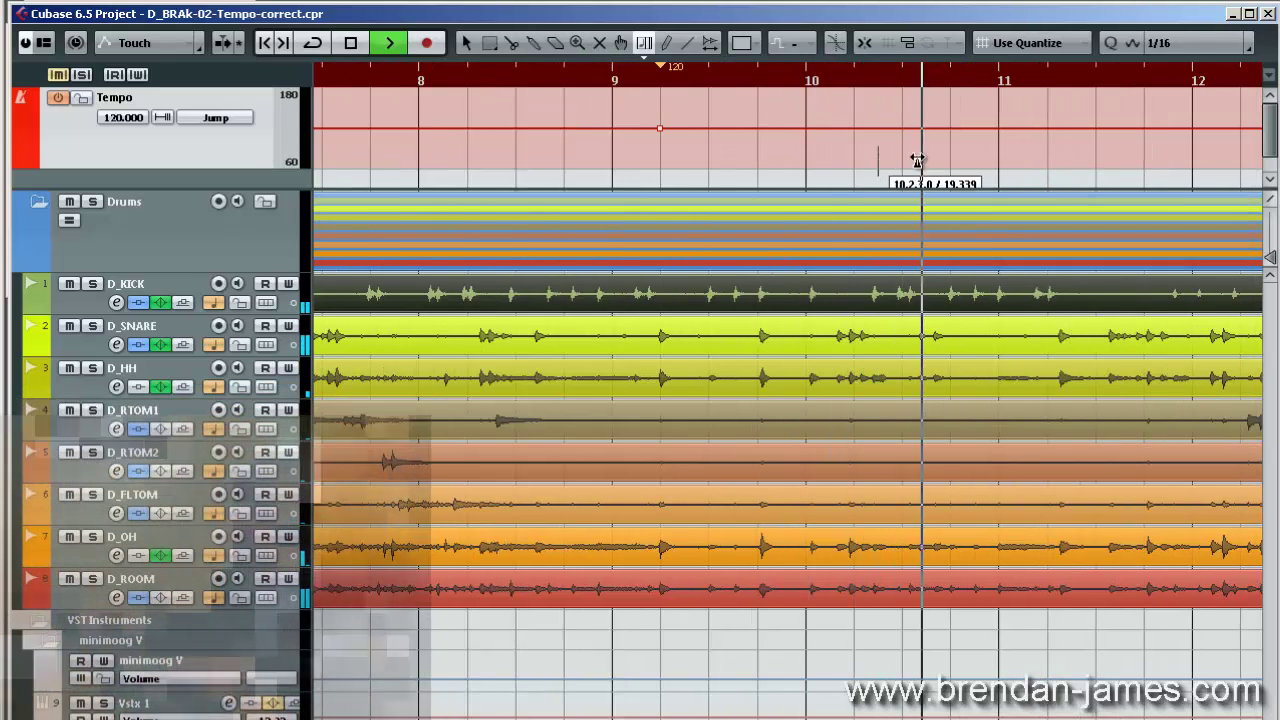
click(1057, 152)
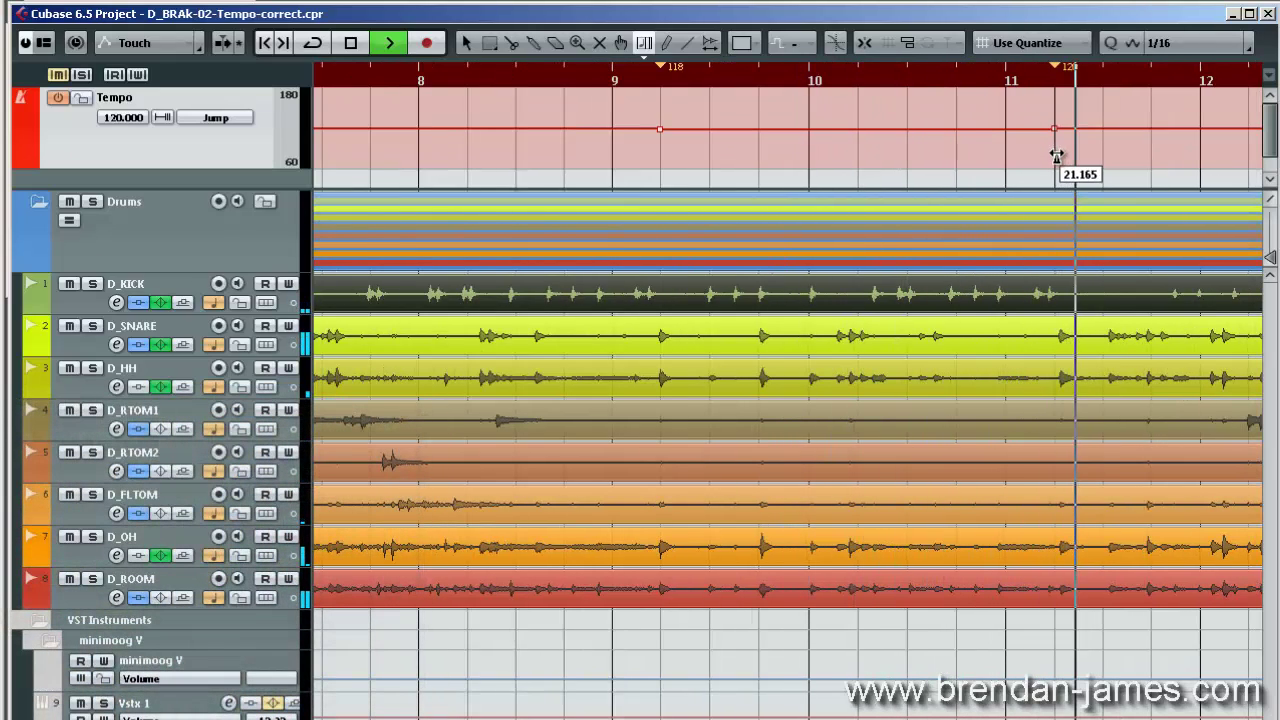
click(757, 79)
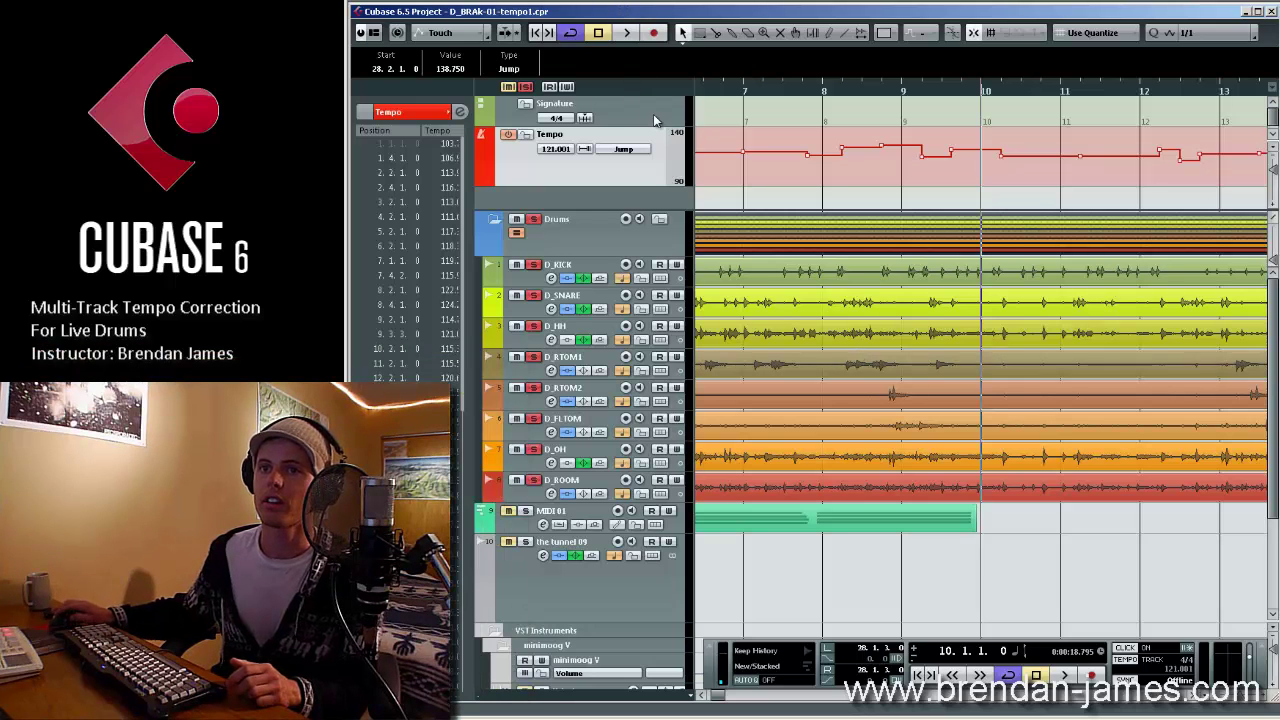
Zoom out to bars 1–41 and play the tempo1 drums, zooming in on the playing section and back out
key(g)
key(g)
key(g)
key(g)
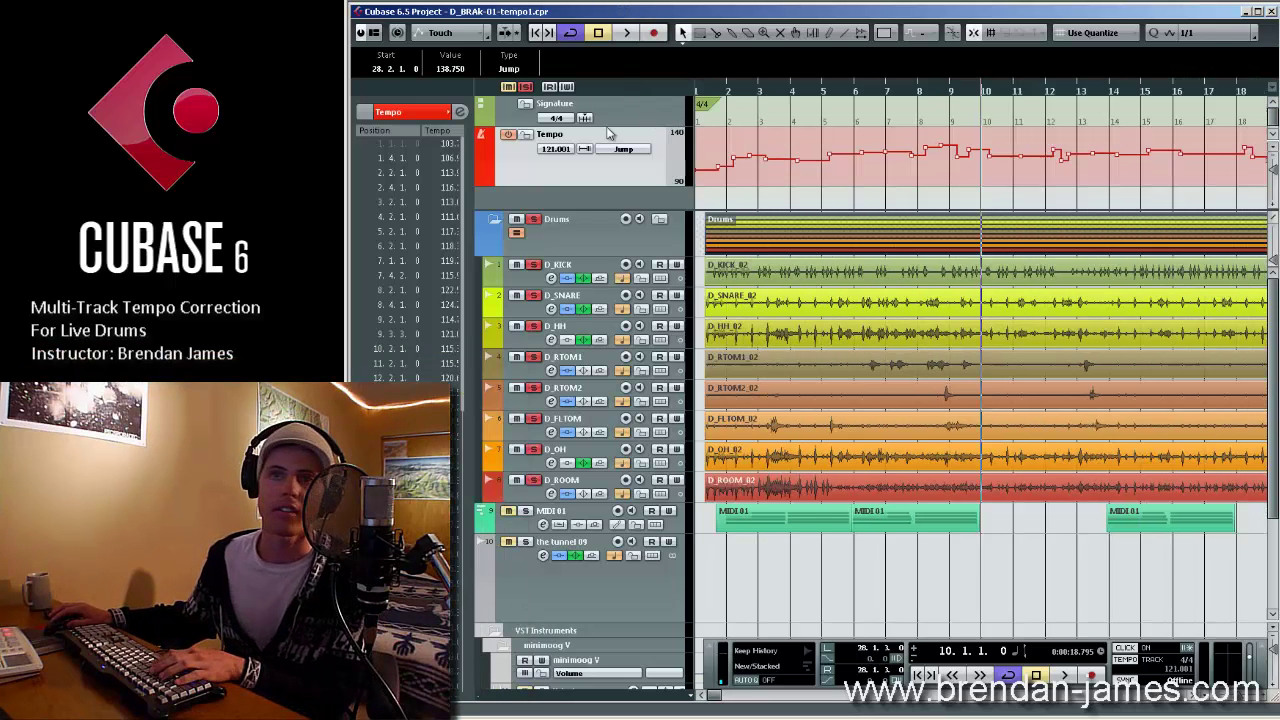
key(g)
drag(461, 178, 452, 150)
key(g)
key(g)
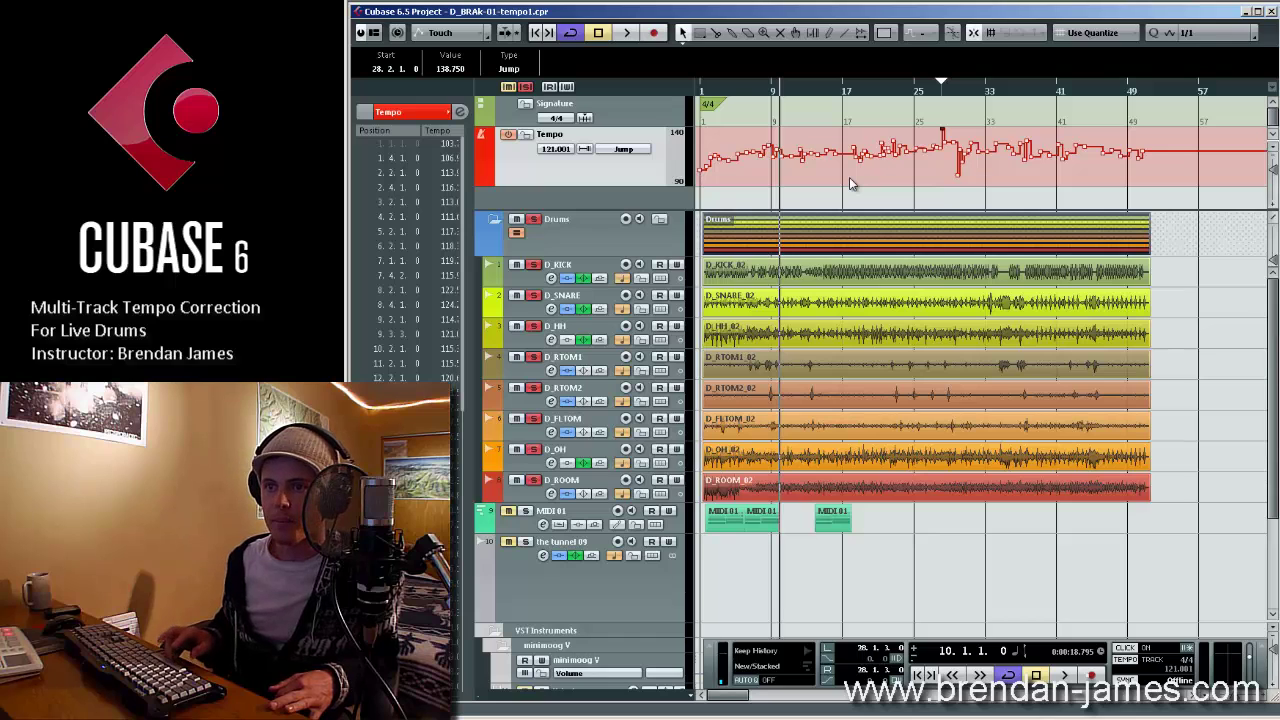
key(space)
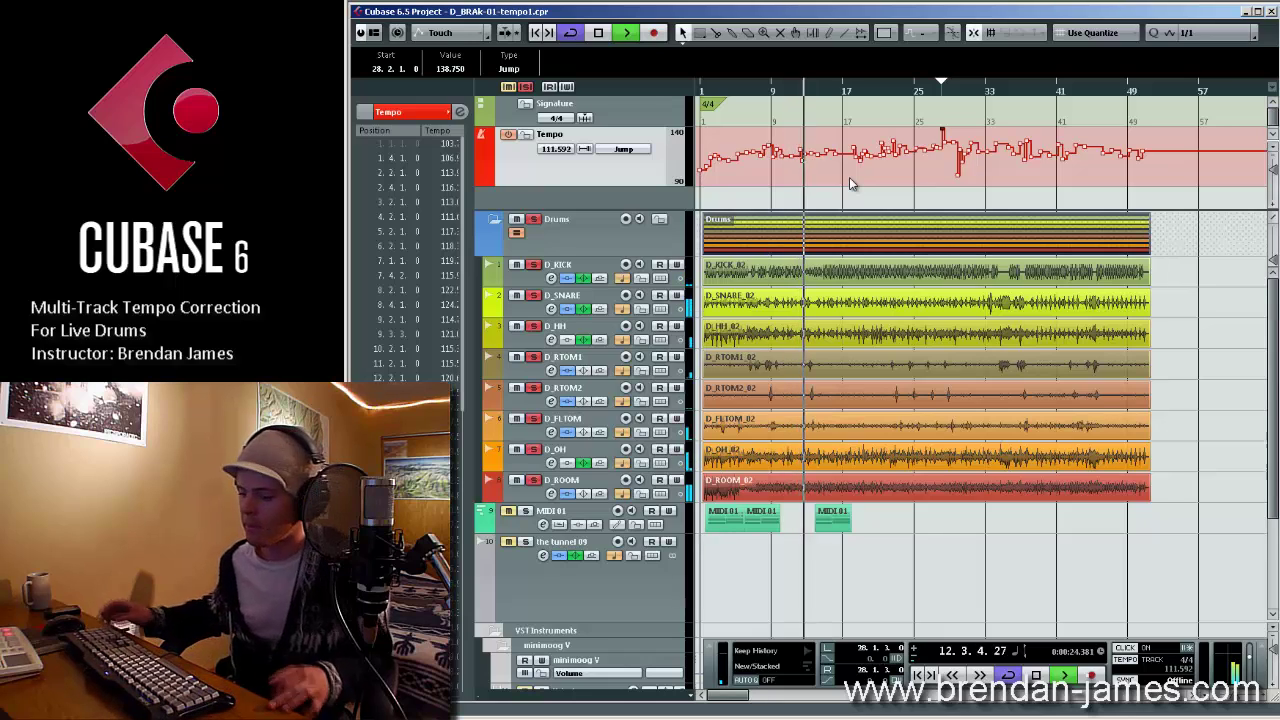
key(h)
key(h)
key(h)
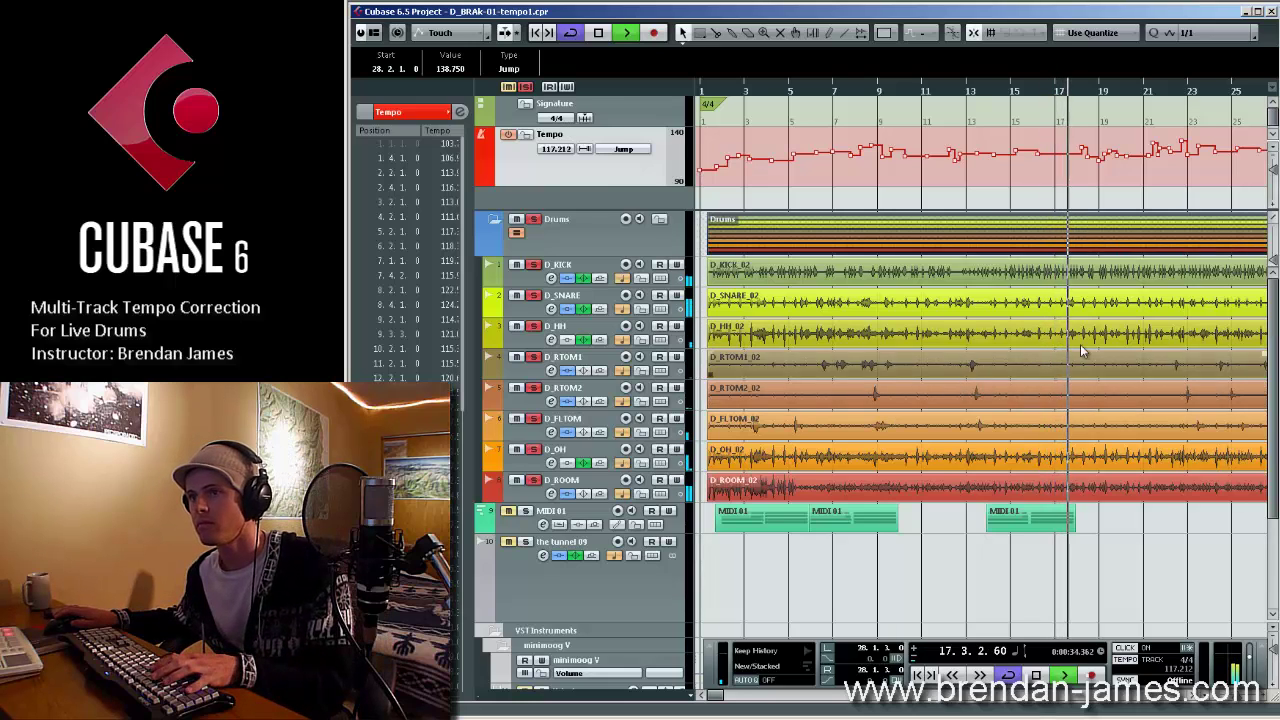
key(h)
key(h)
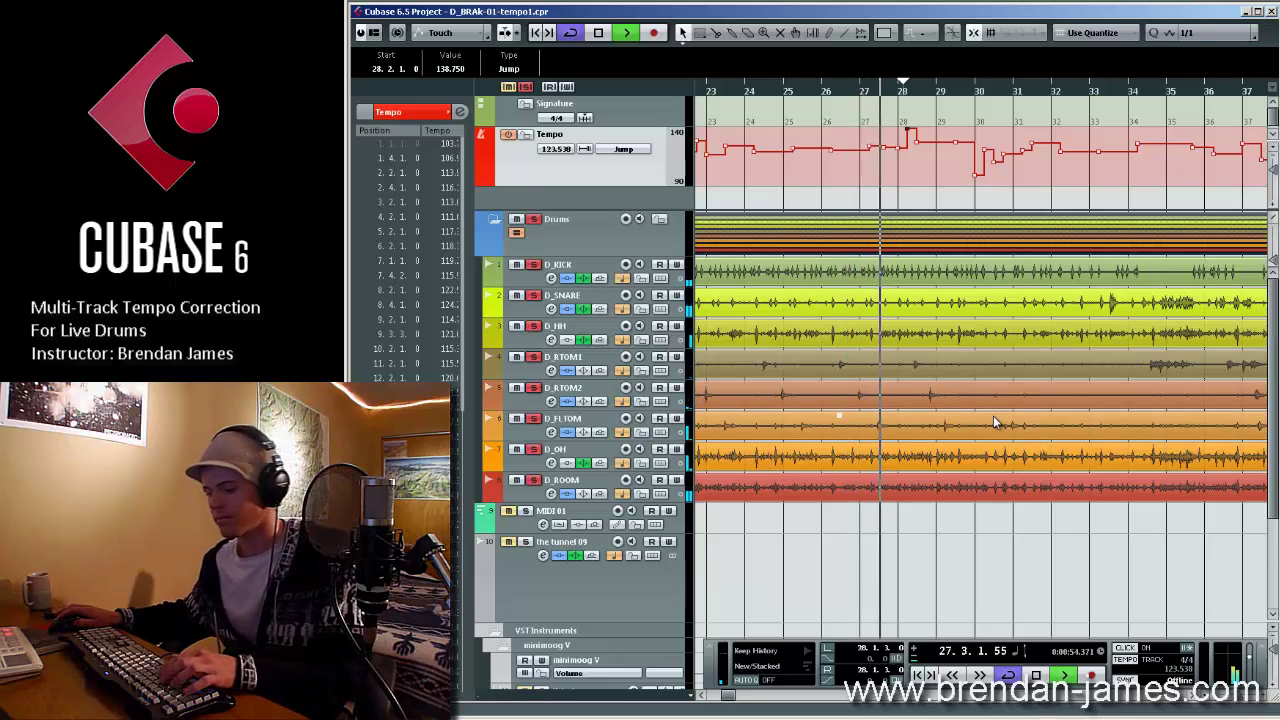
key(g)
key(g)
key(g)
key(g)
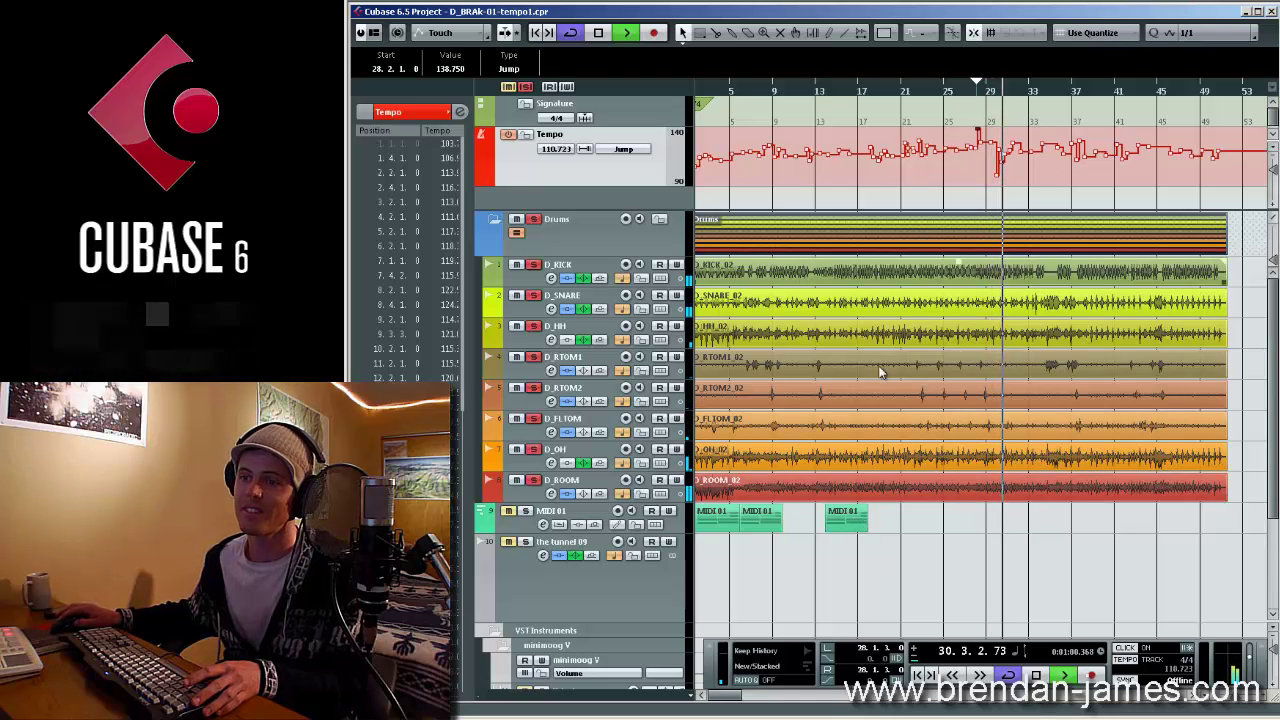
Alt-drag a copy of MIDI 01 from bar 13 to bar 33 and repeat it with Ctrl+D
drag(857, 520, 1064, 523)
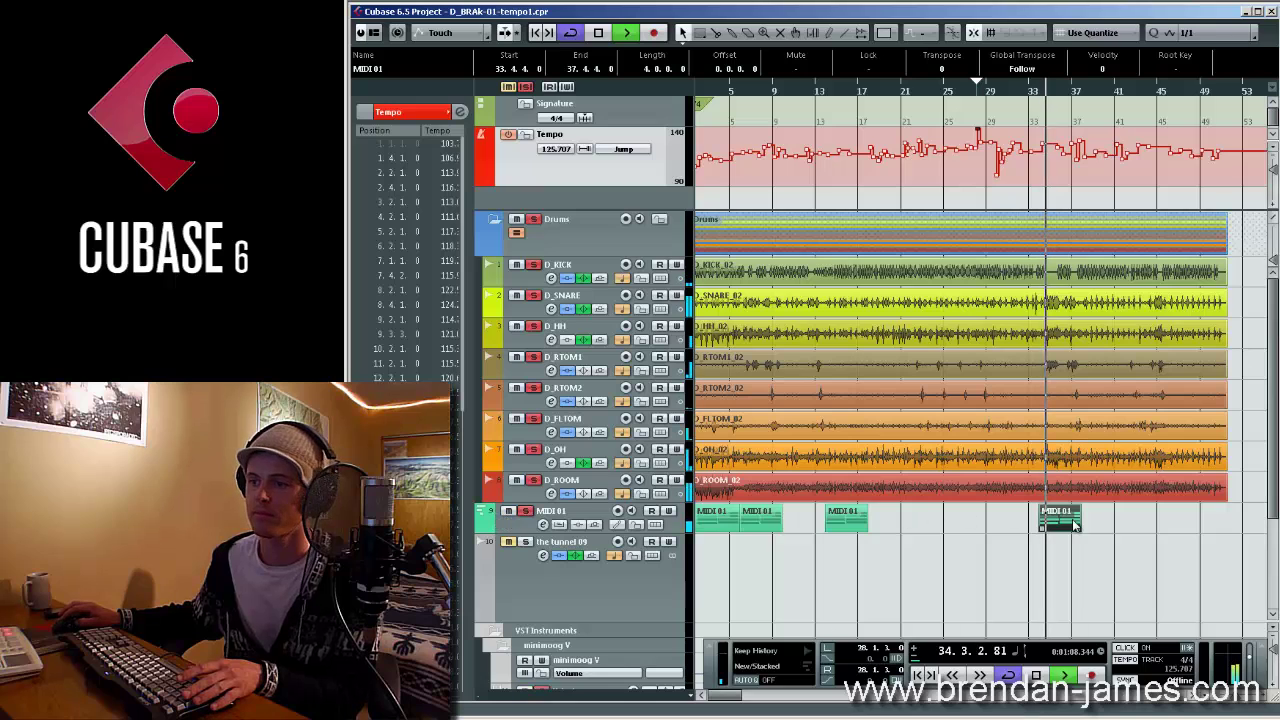
key(ctrl+d)
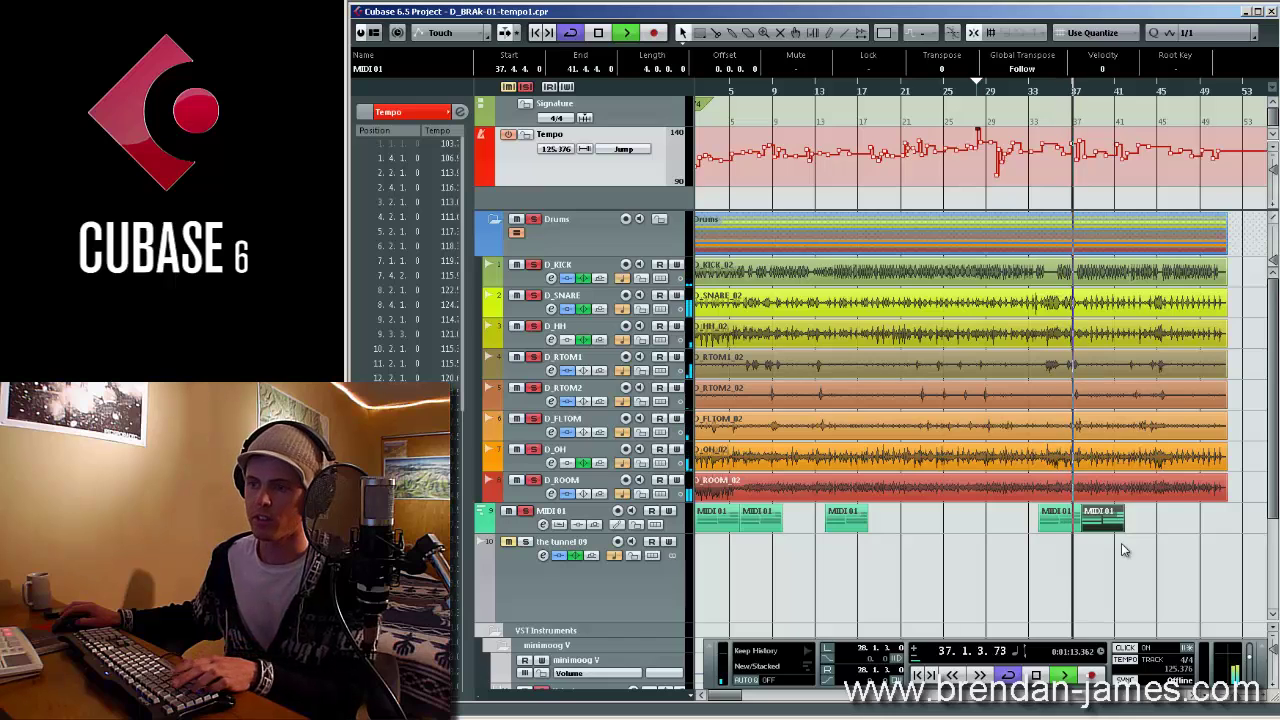
key(ctrl+d)
key(ctrl+d)
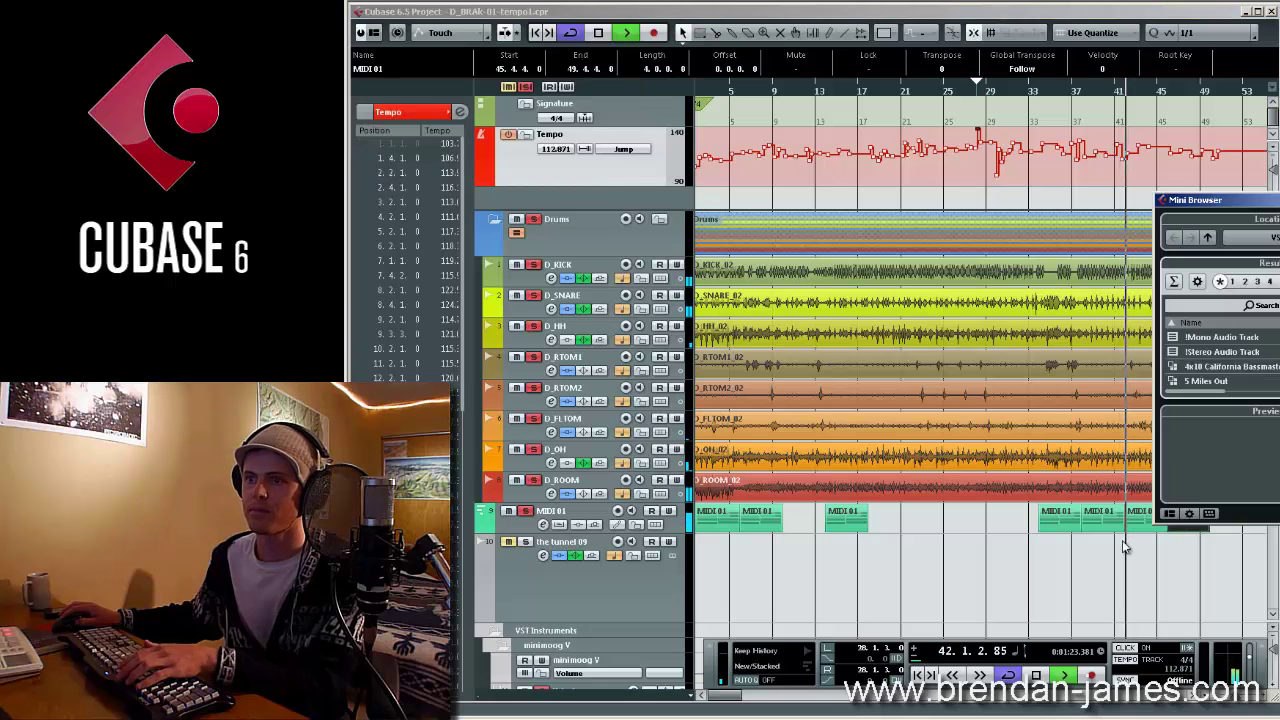
Audition the 115 Funk Congas 01 loop in MediaBay, then close MediaBay and return to bar 1
key(F5)
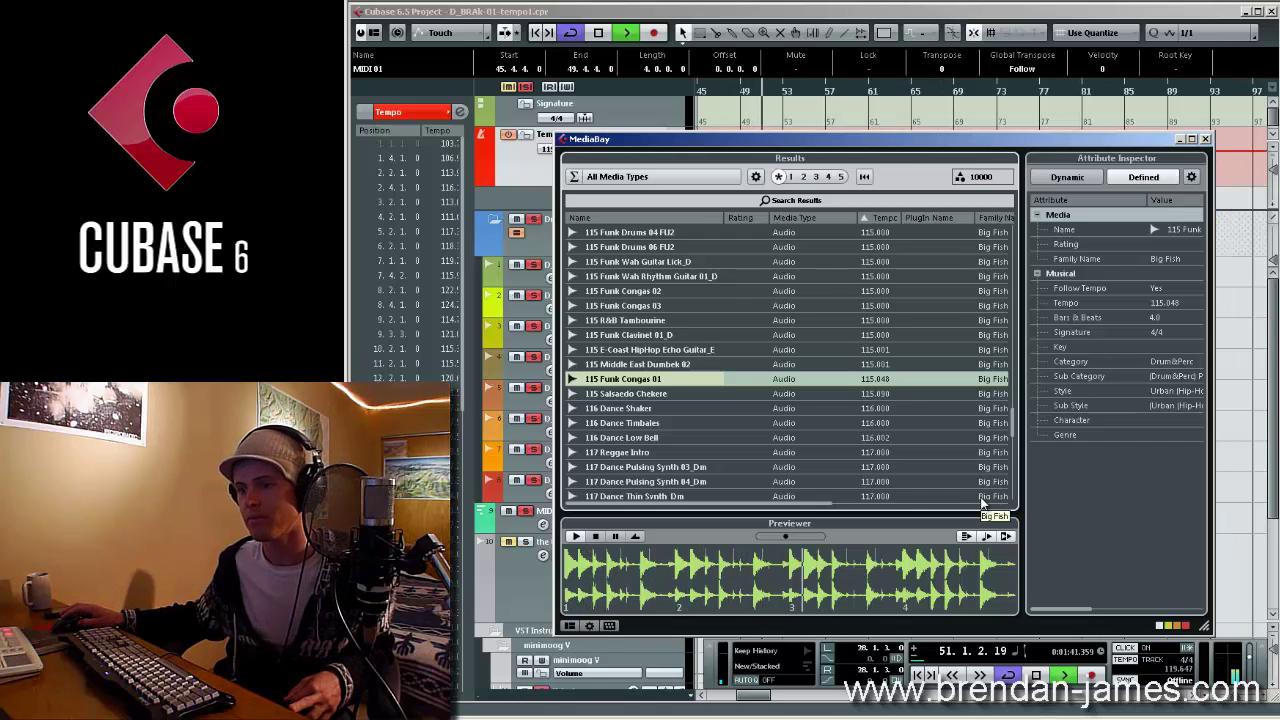
key(space)
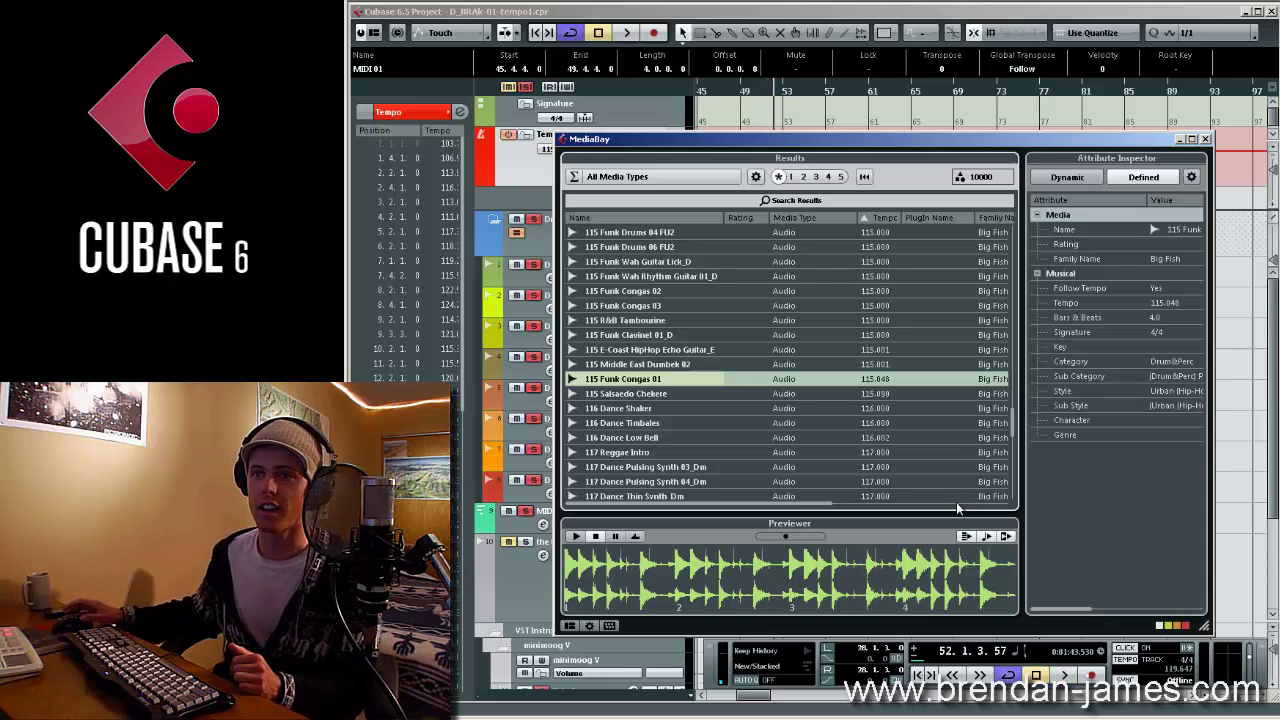
click(753, 18)
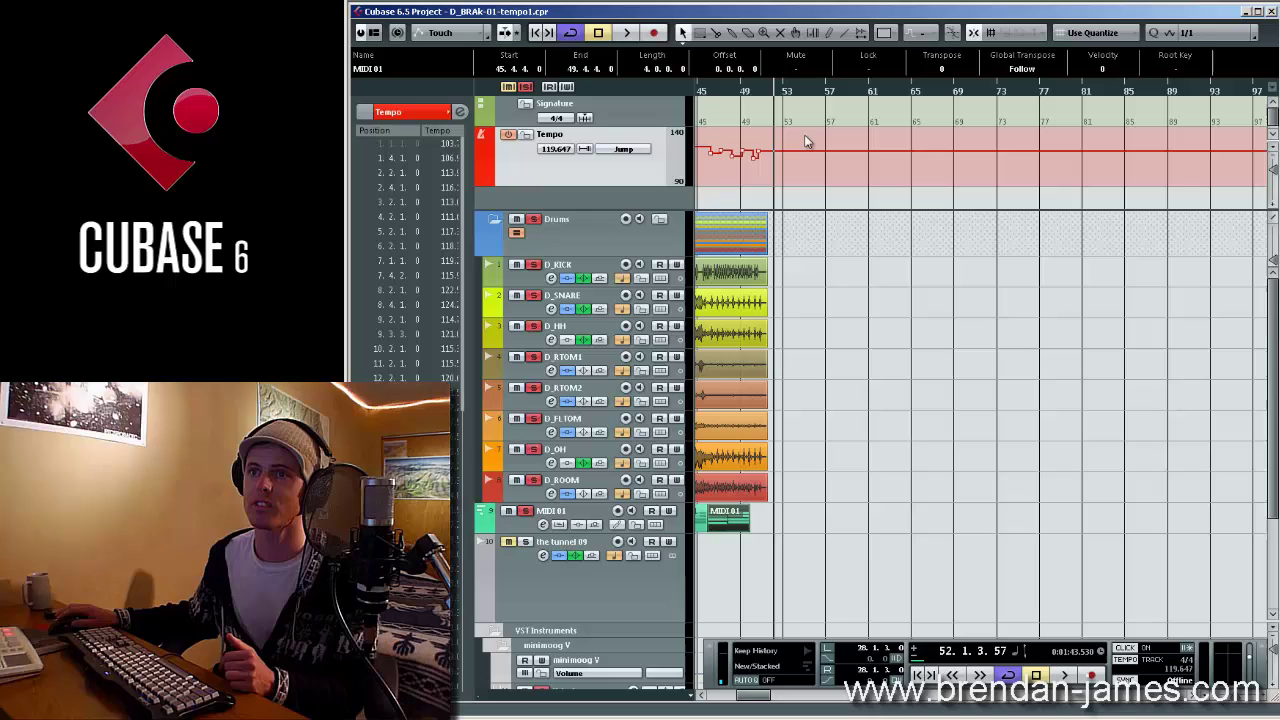
key(Home)
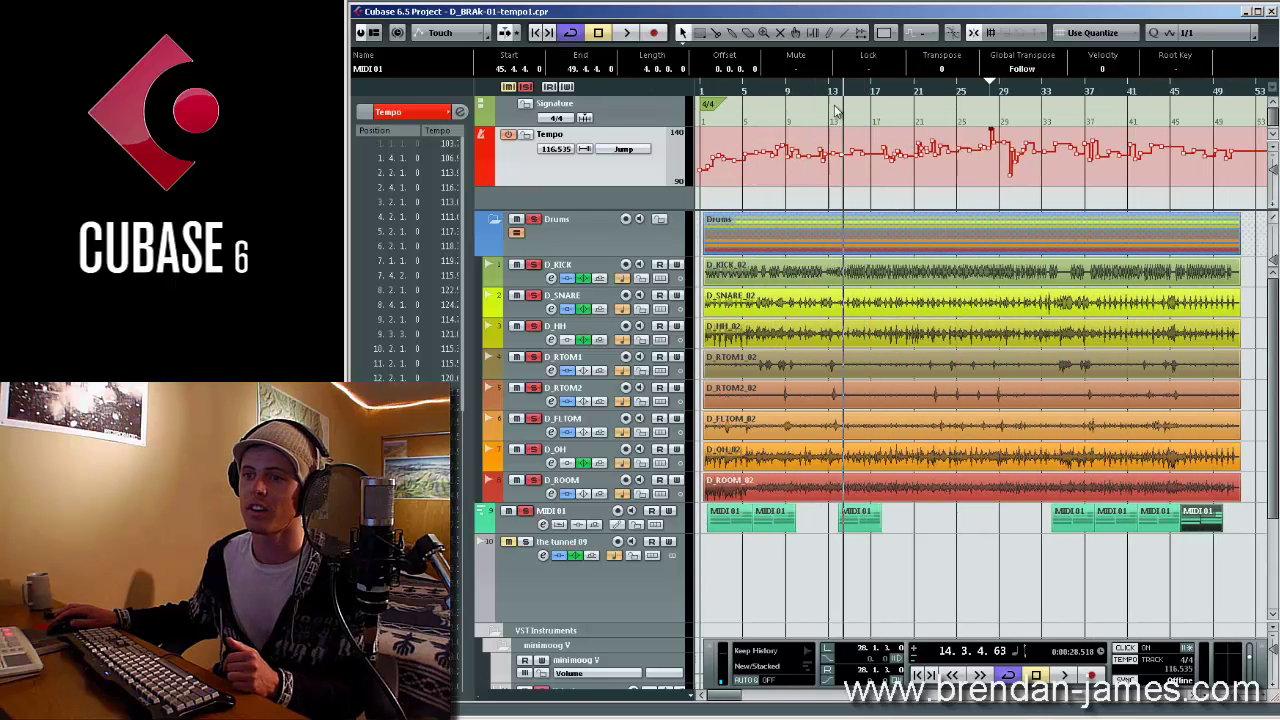
Open D_KICK_02 in the Sample Editor, turn on Musical Mode, and close the editor
click(818, 103)
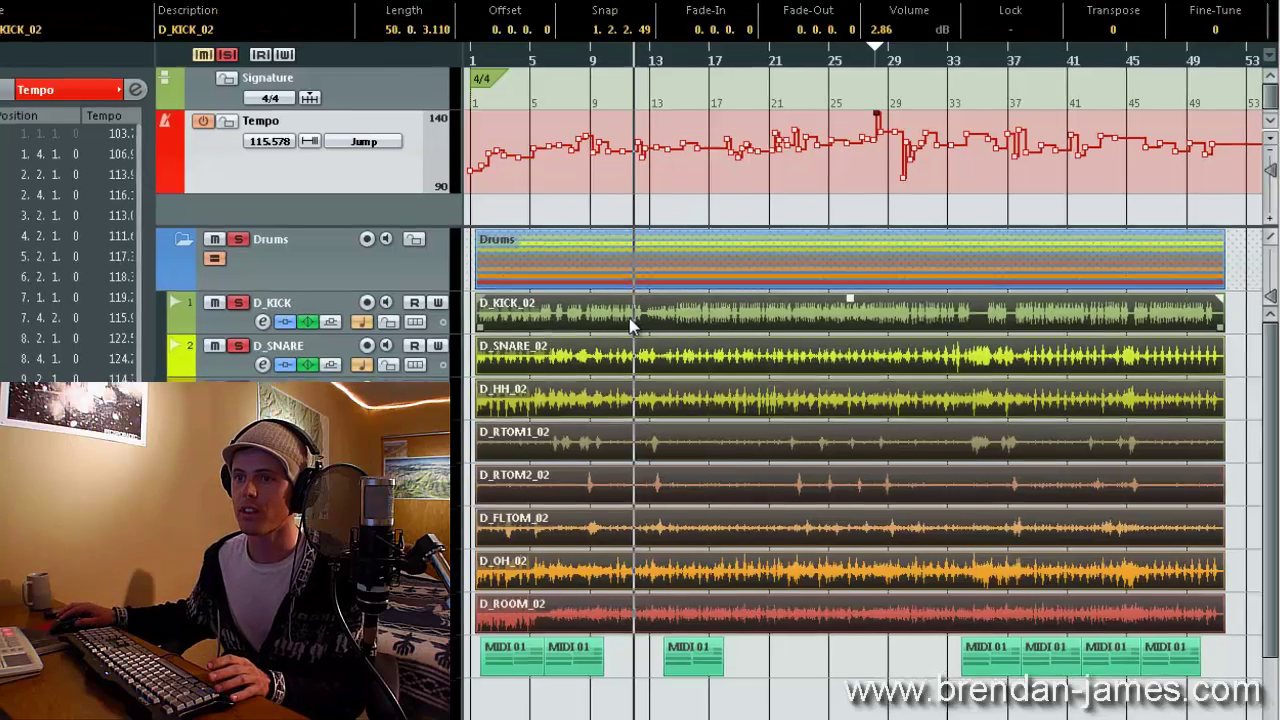
double_click(624, 317)
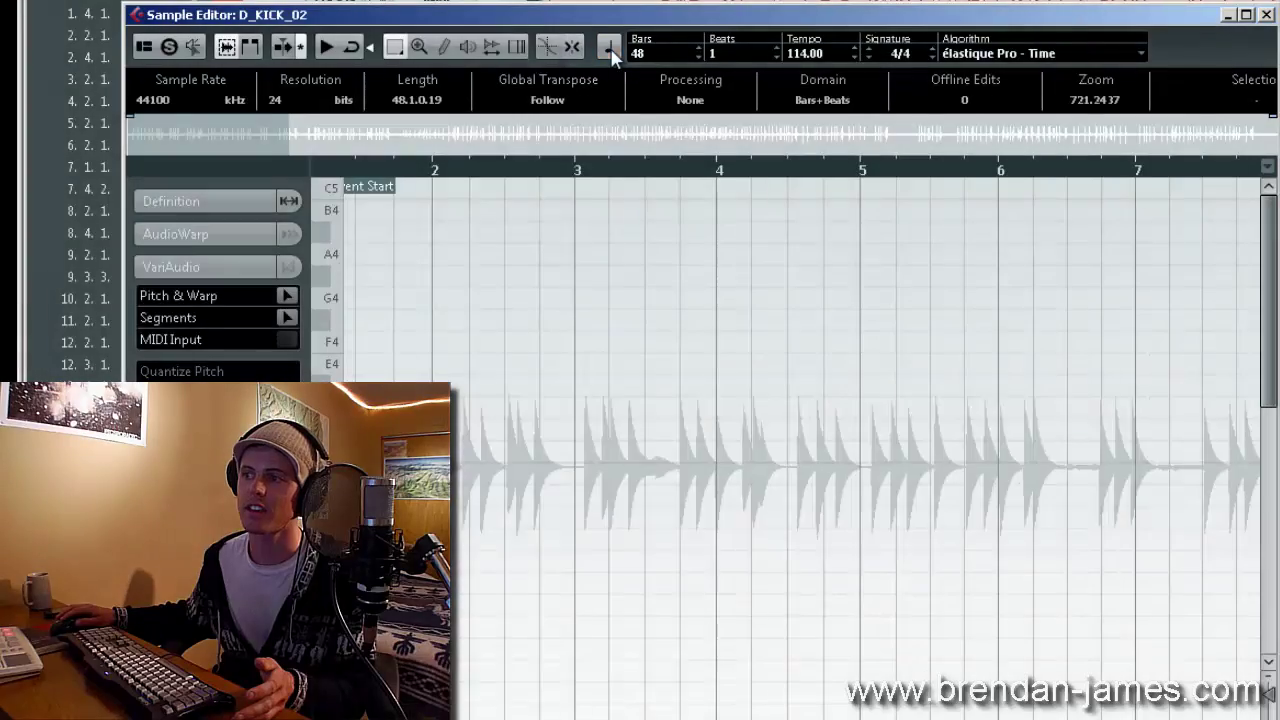
click(608, 48)
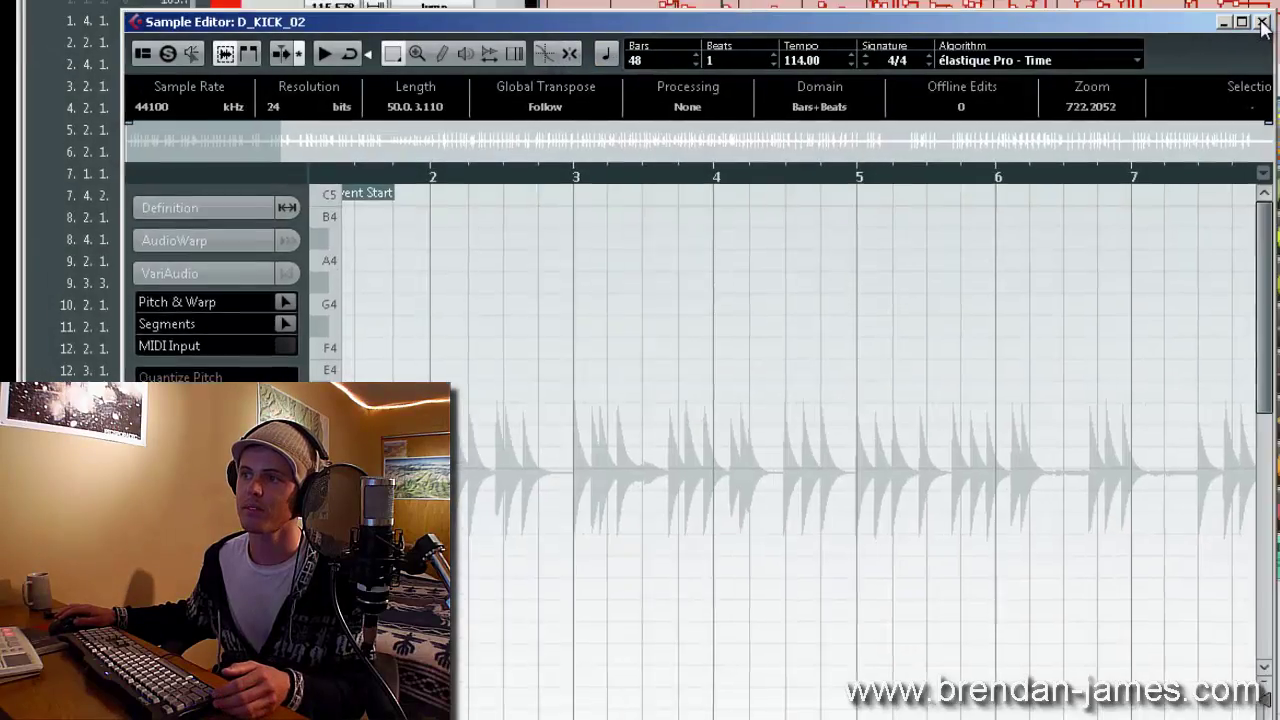
click(1264, 16)
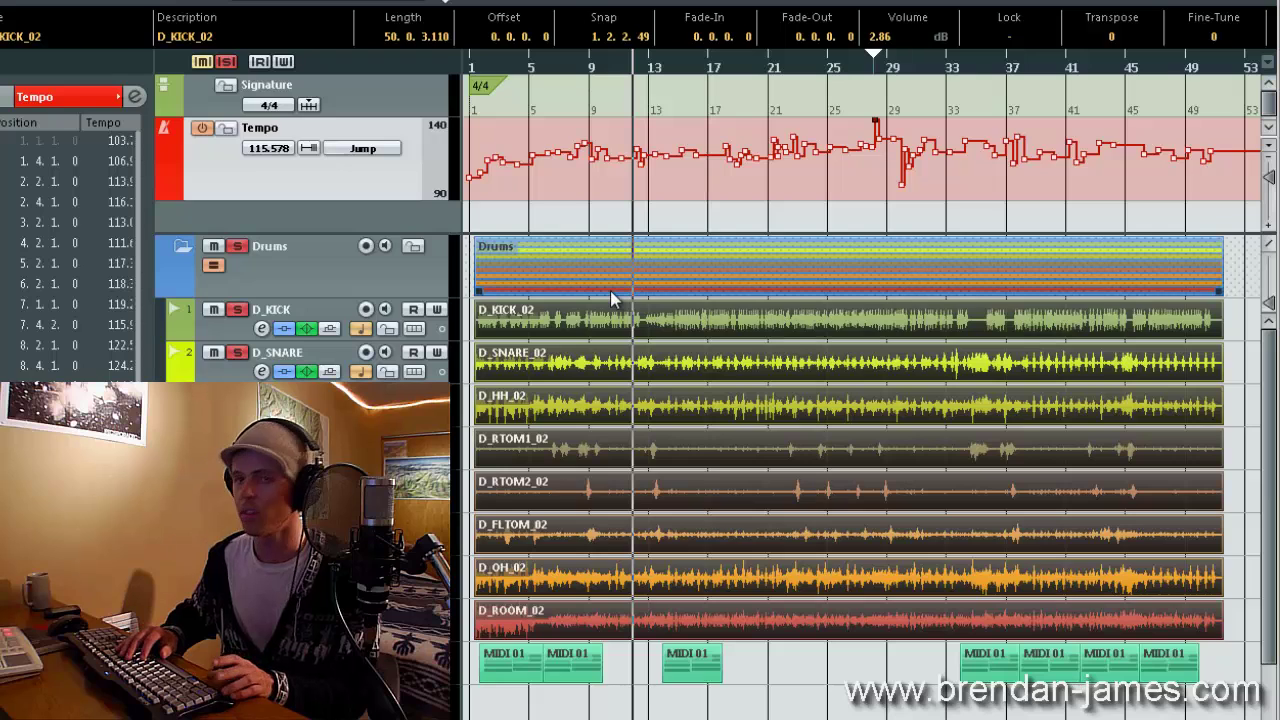
Select all eight drum events and bounce them with Audio > Bounce Selection, replacing the original events
key(ctrl+p)
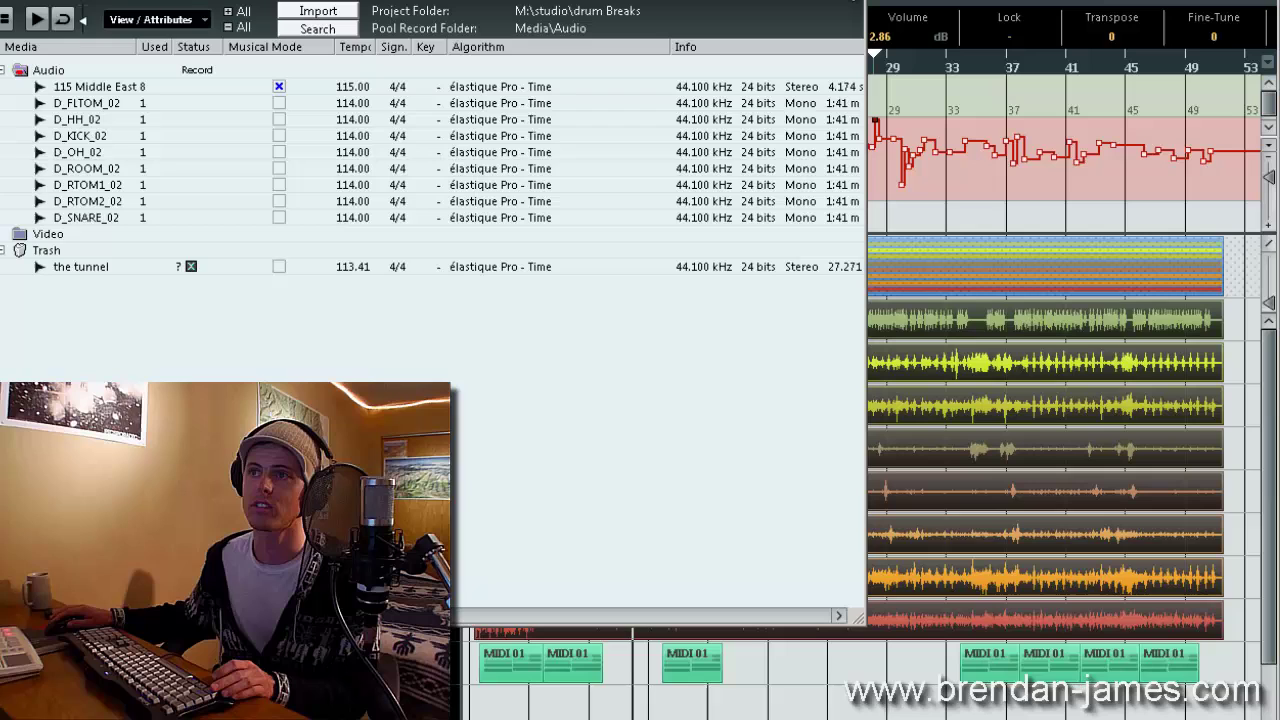
key(ctrl+p)
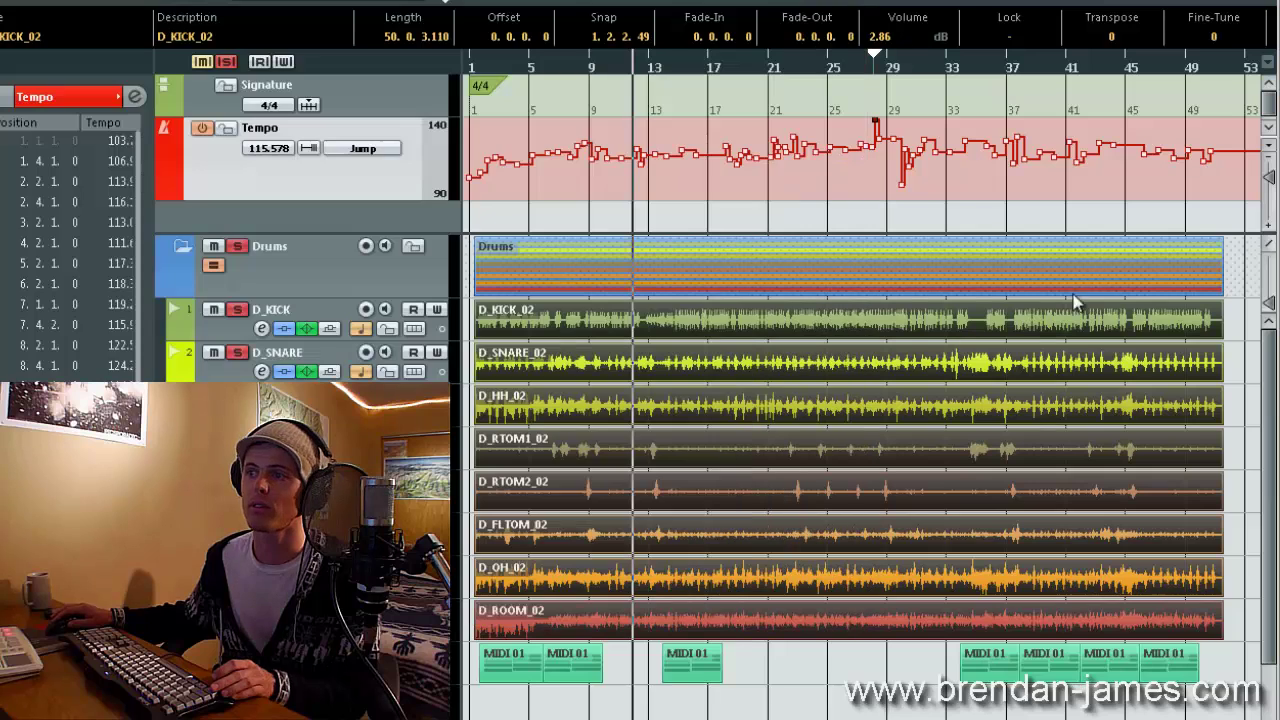
click(1243, 325)
key(ctrl+z)
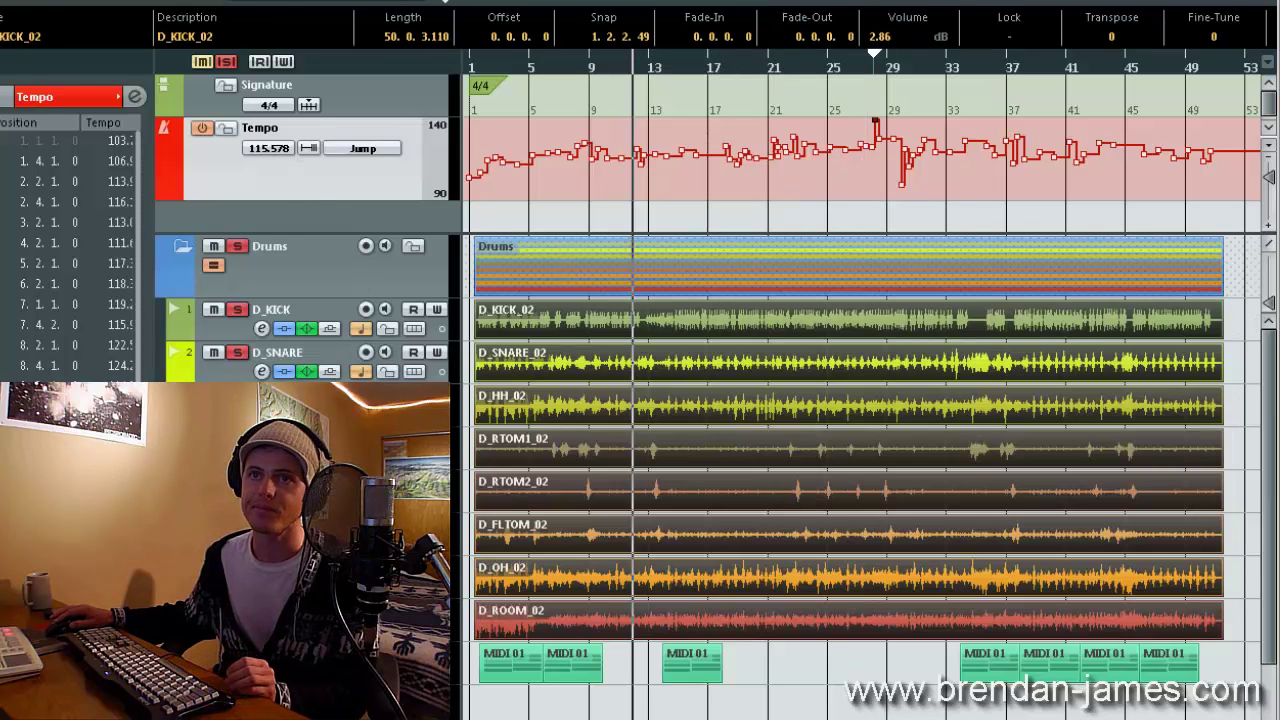
key(alt+a)
click(144, 124)
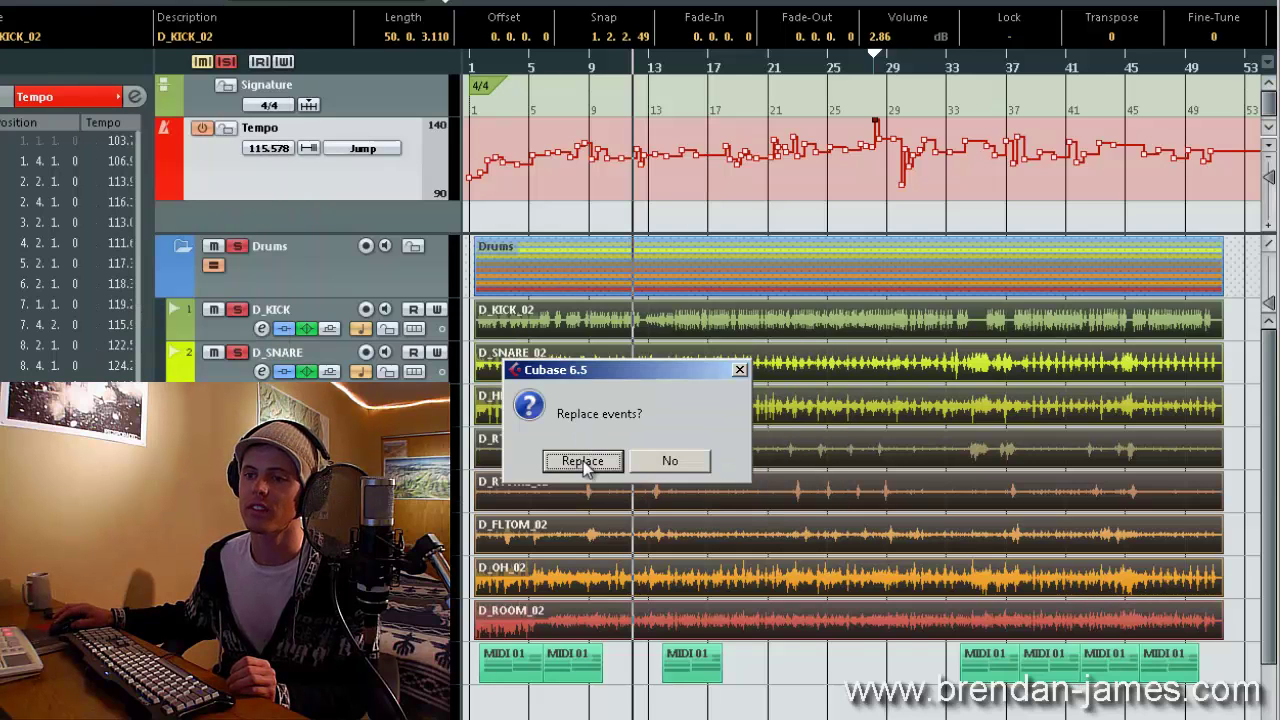
click(584, 460)
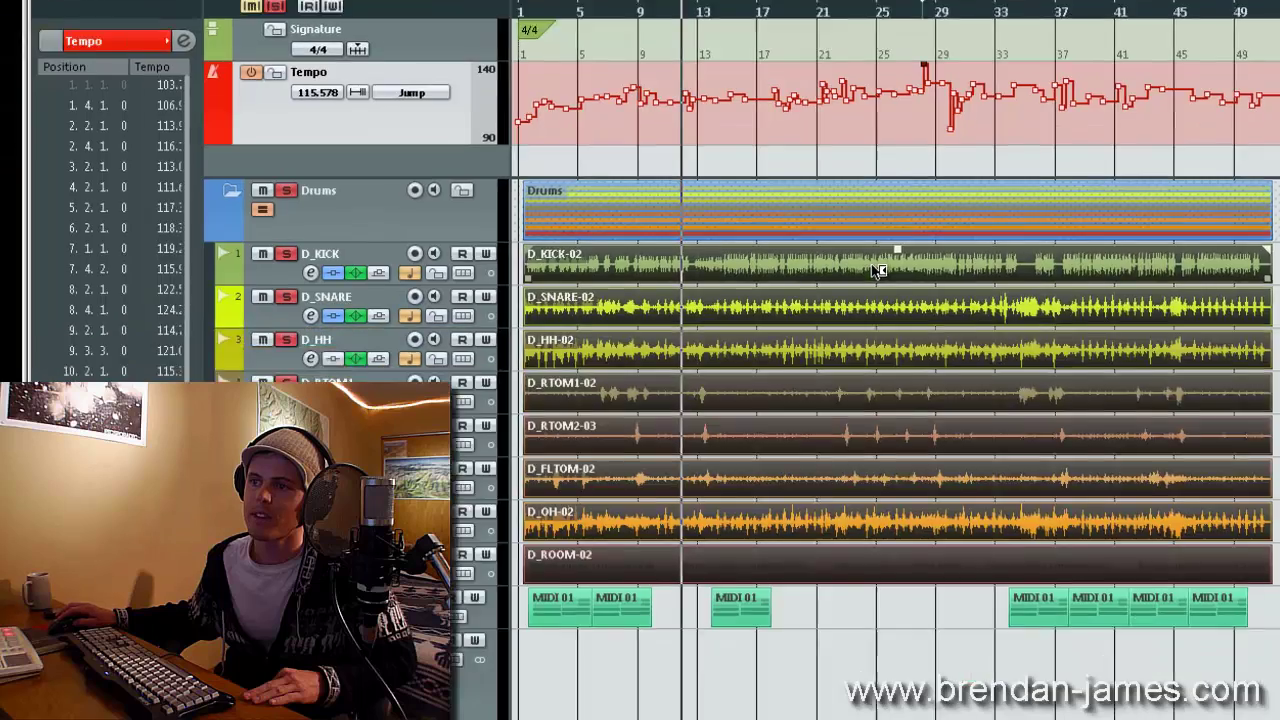
double_click(878, 271)
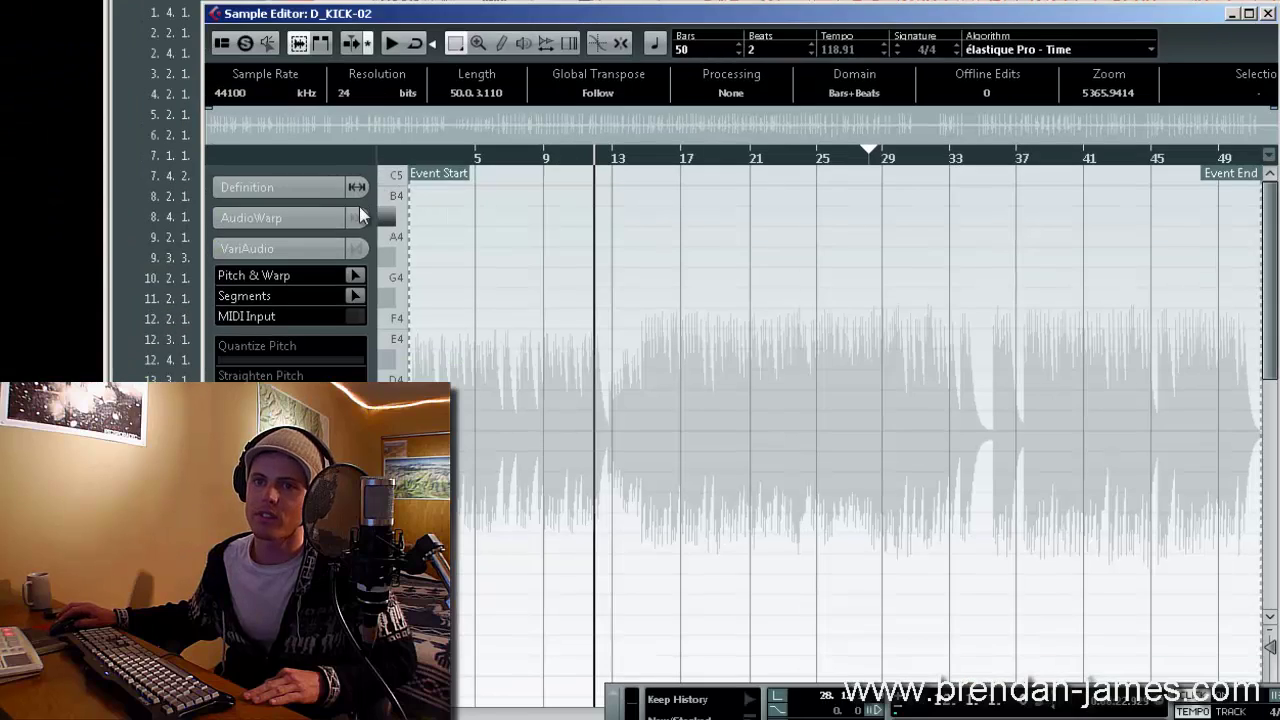
click(305, 190)
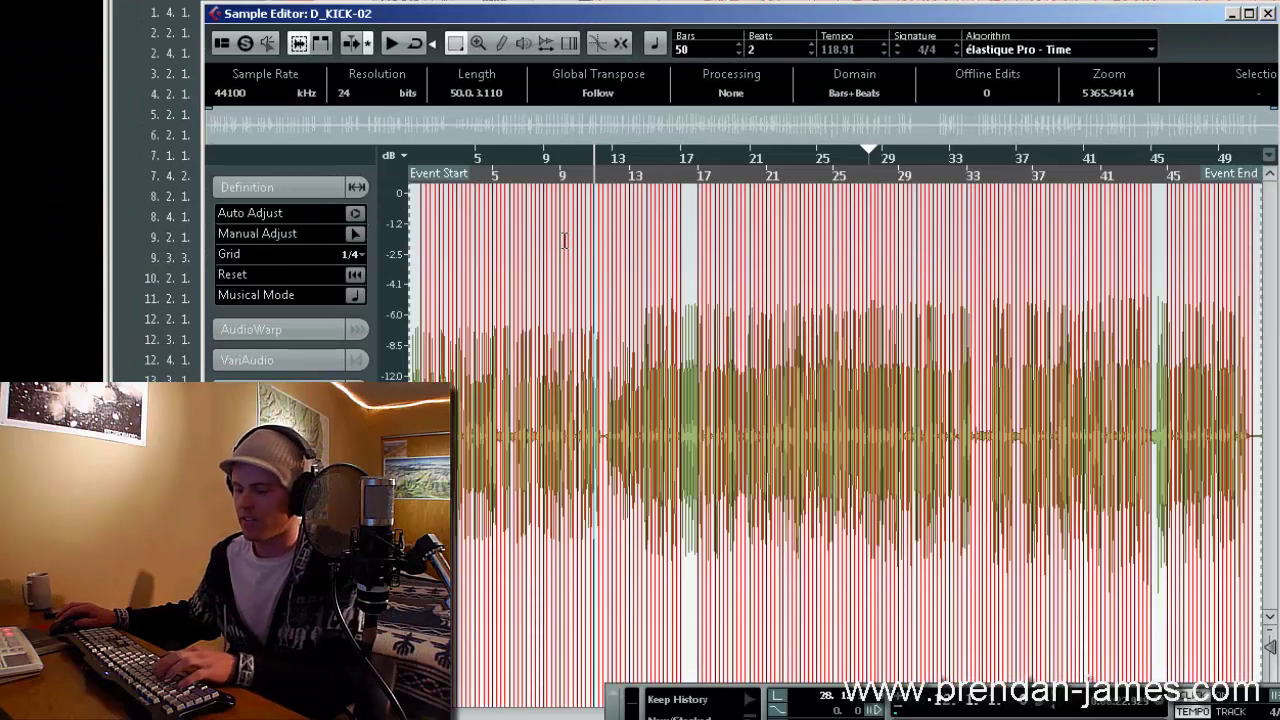
scroll(565, 240, up, 5)
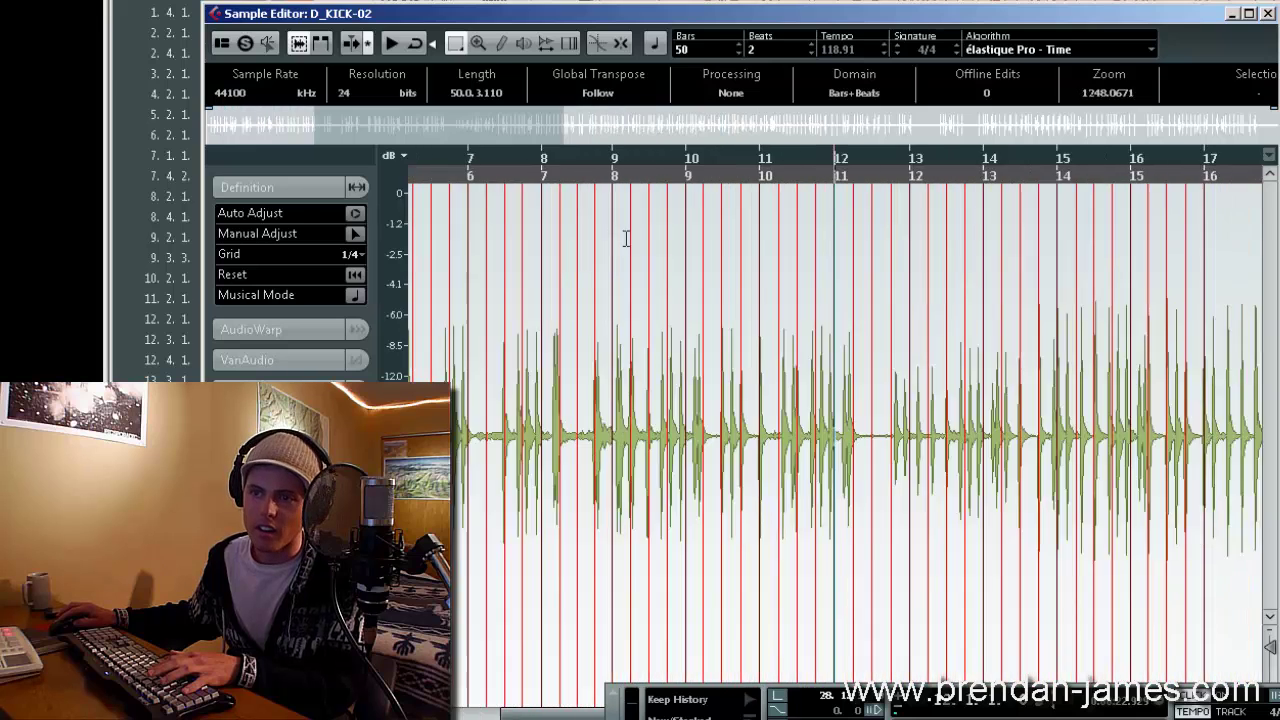
scroll(885, 257, up, 2)
scroll(1163, 272, down, 2)
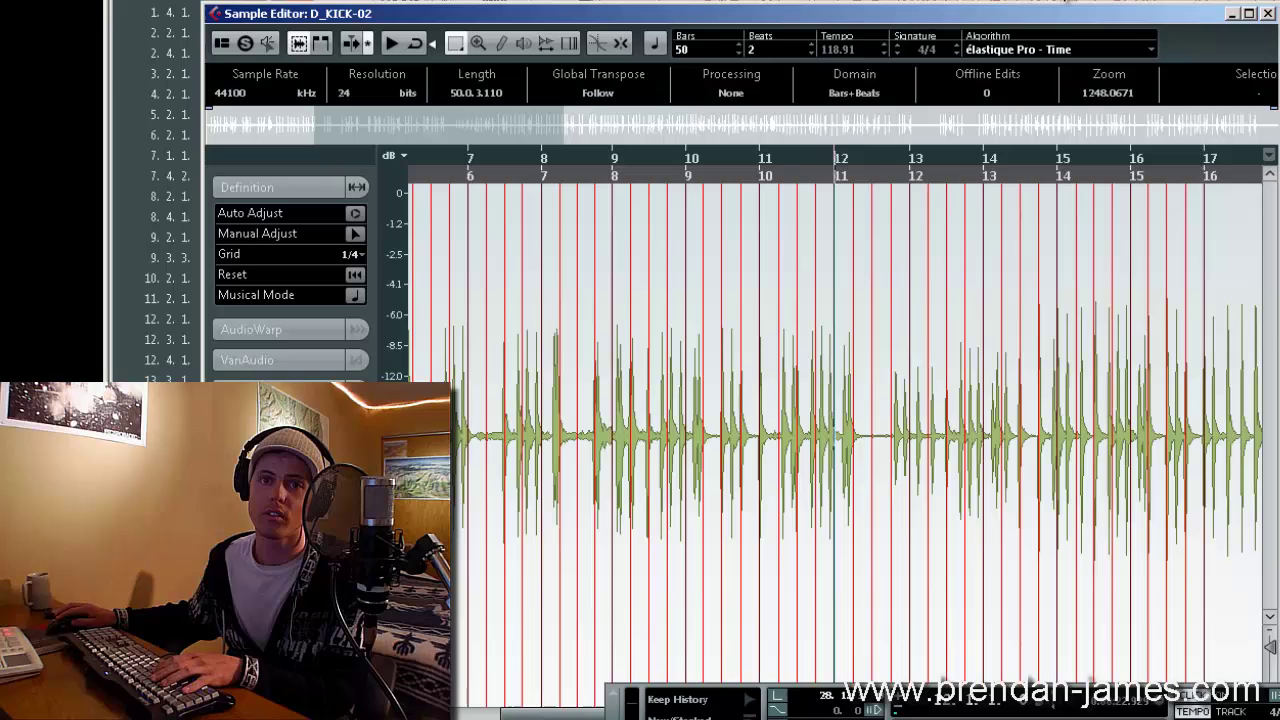
click(1266, 14)
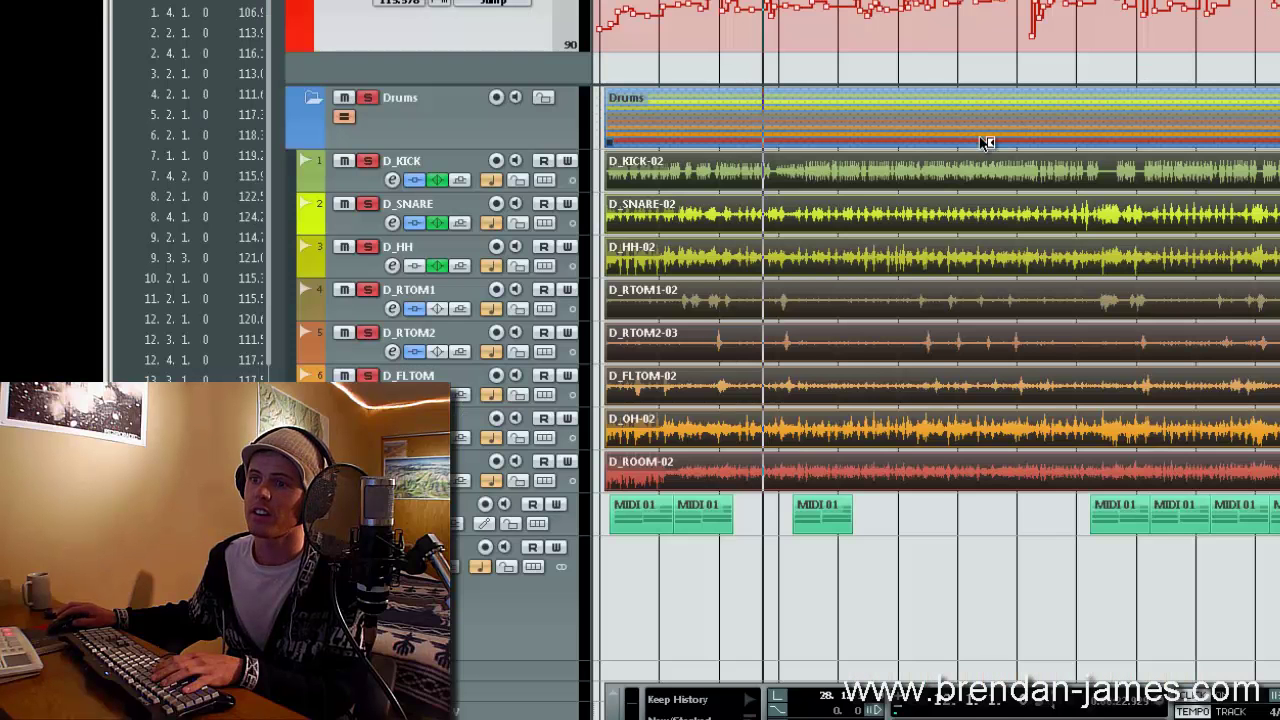
double_click(923, 178)
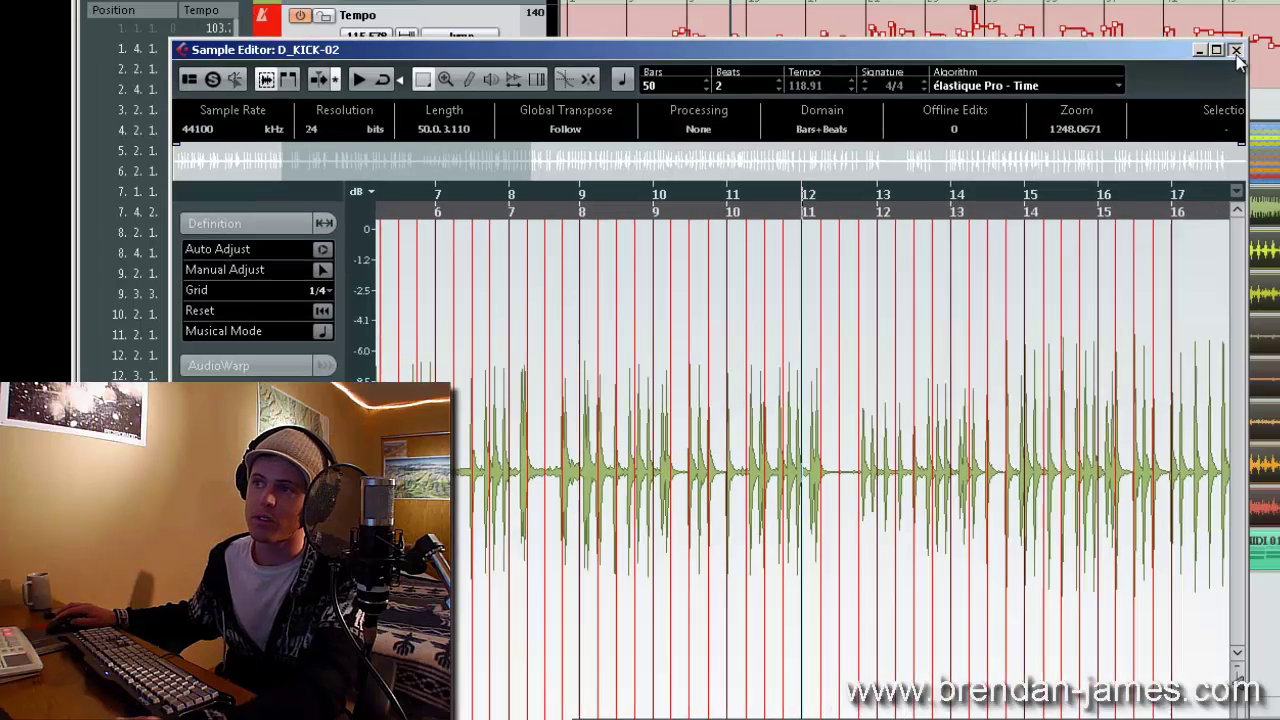
click(1266, 14)
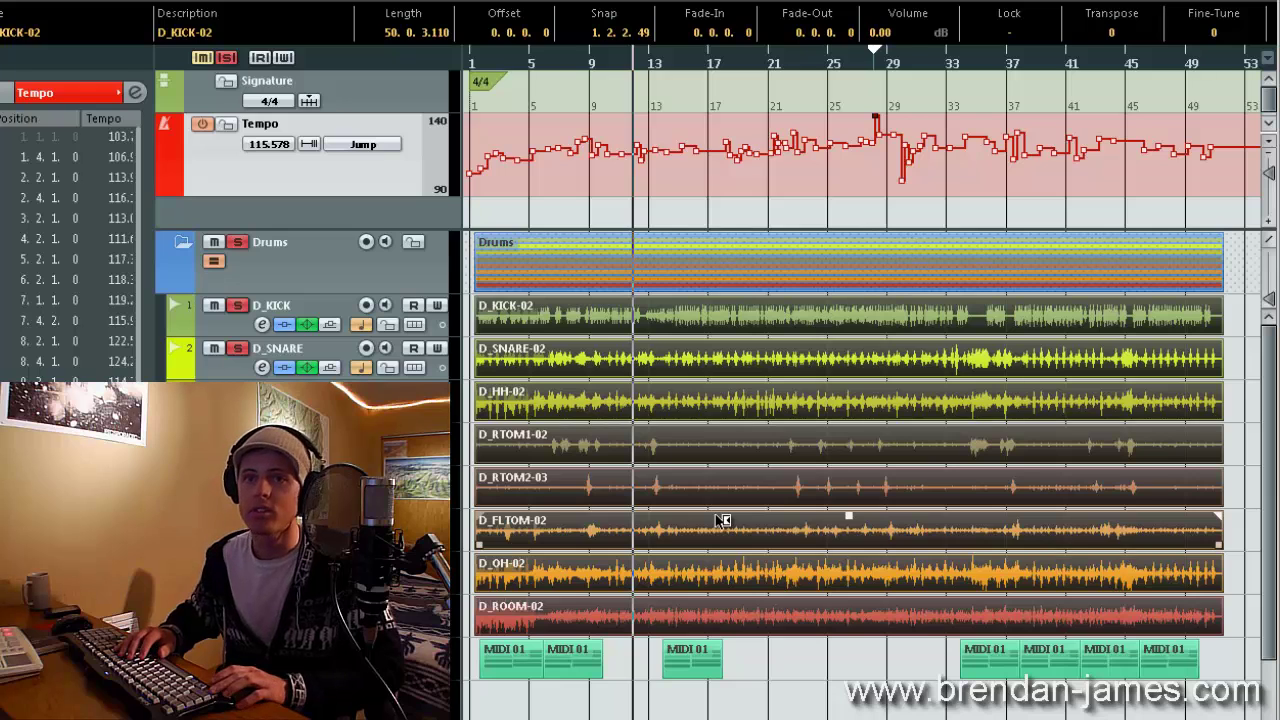
In the Pool, tick Musical Mode for all sixteen drum files from D_FLTOM-02 to D_SNARE_02
key(ctrl+p)
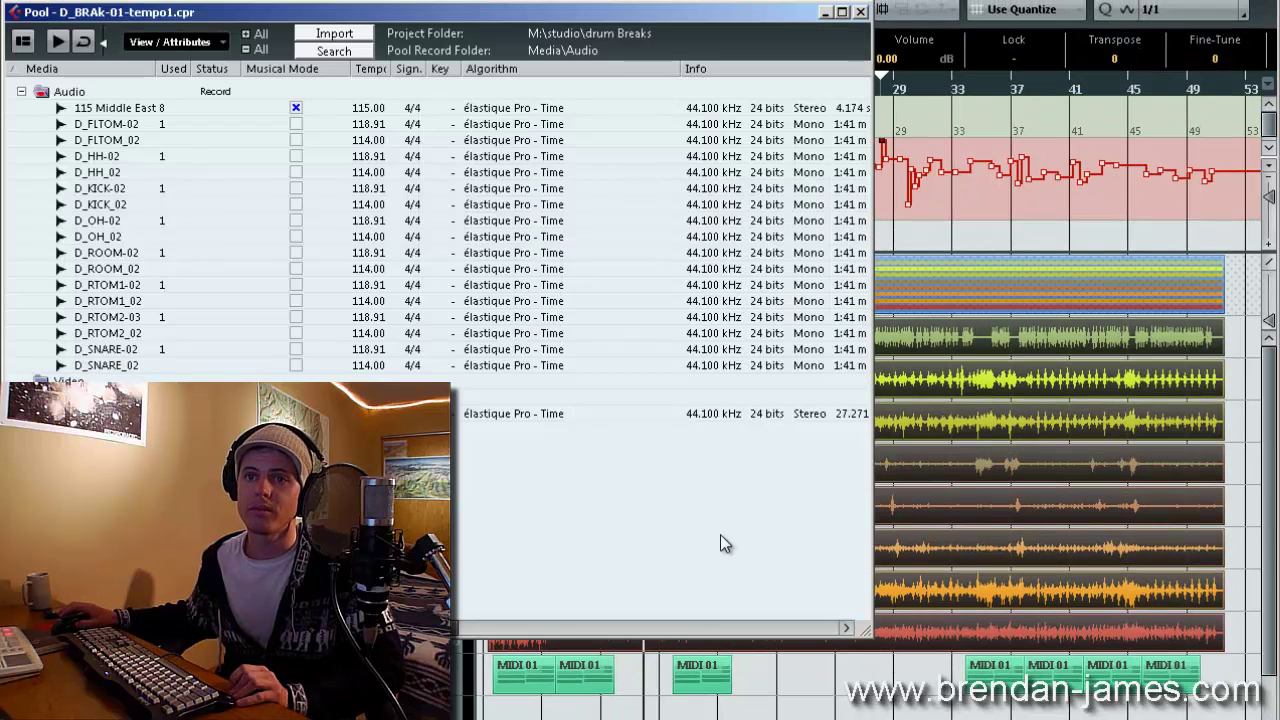
click(296, 124)
click(296, 140)
click(296, 156)
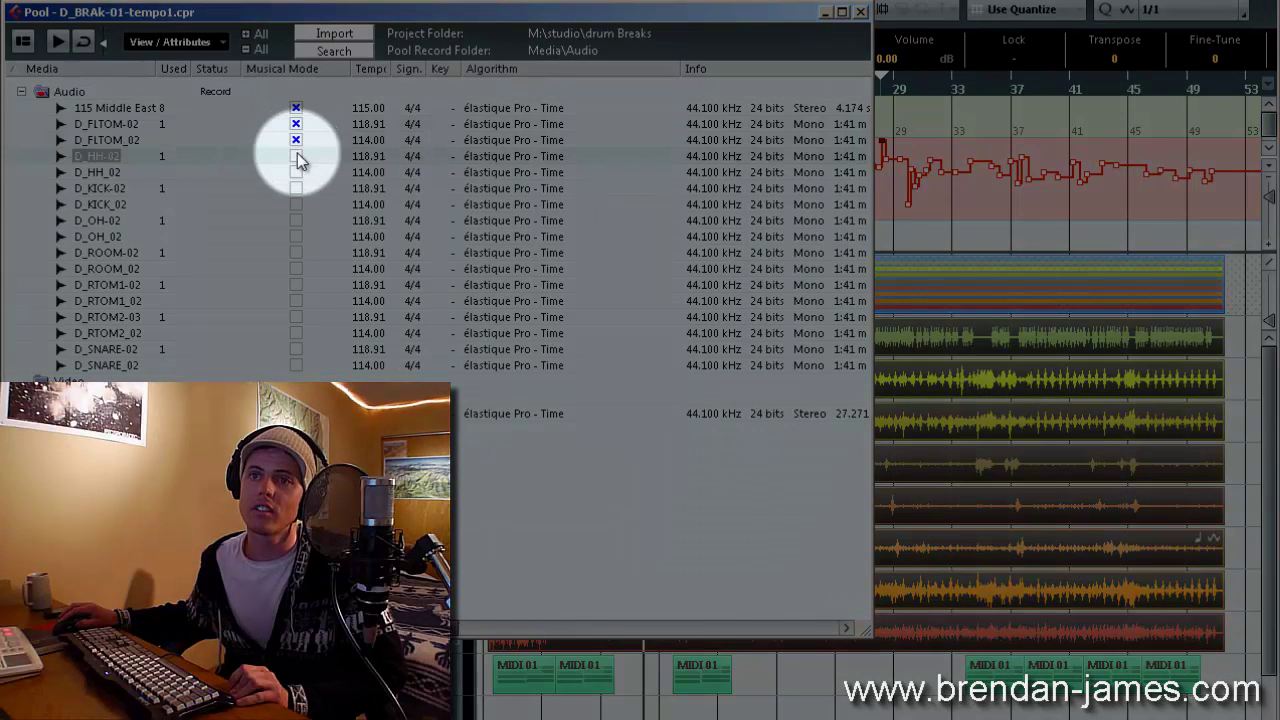
click(296, 172)
click(296, 188)
click(296, 204)
click(296, 220)
click(296, 236)
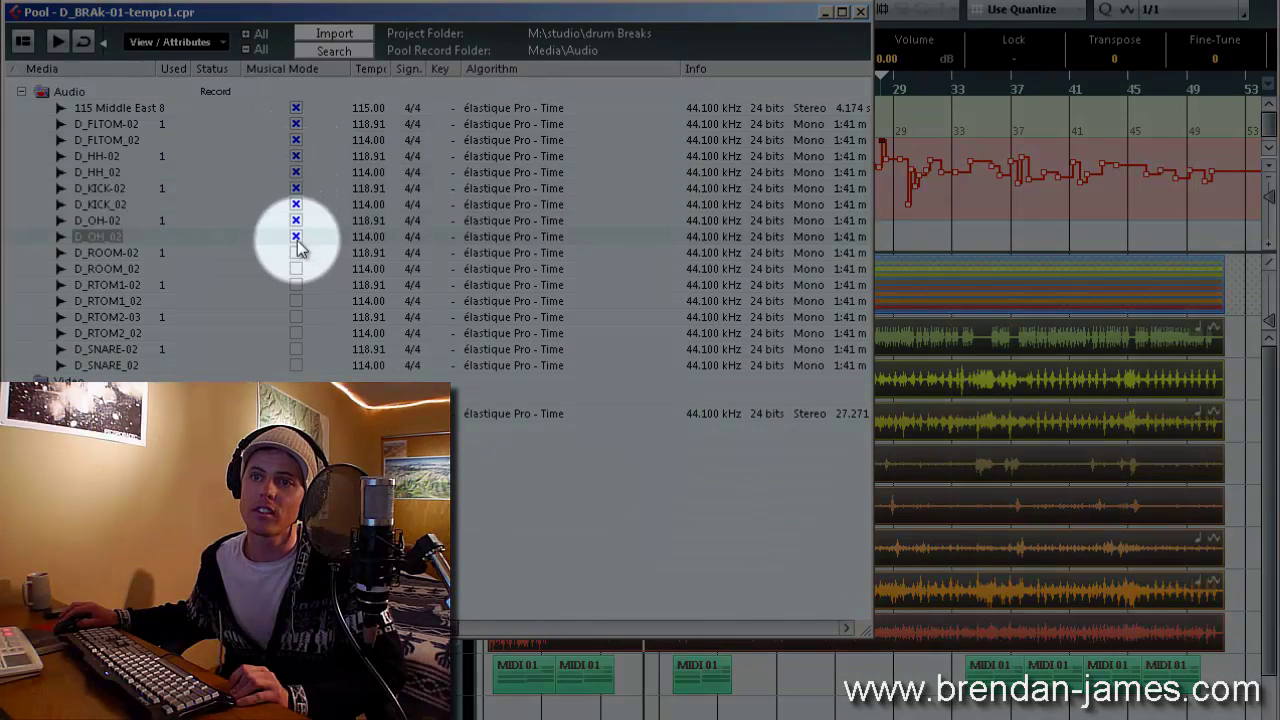
click(296, 252)
click(296, 268)
click(296, 284)
click(296, 300)
click(296, 316)
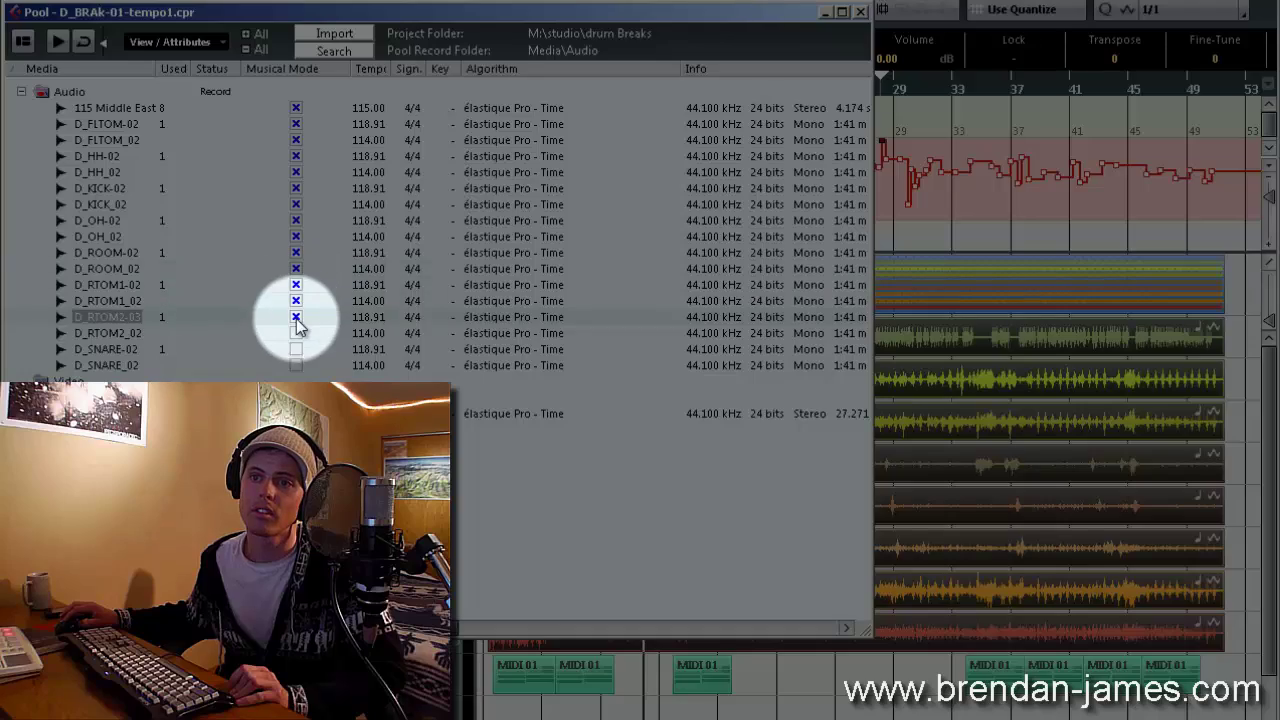
click(296, 333)
click(296, 349)
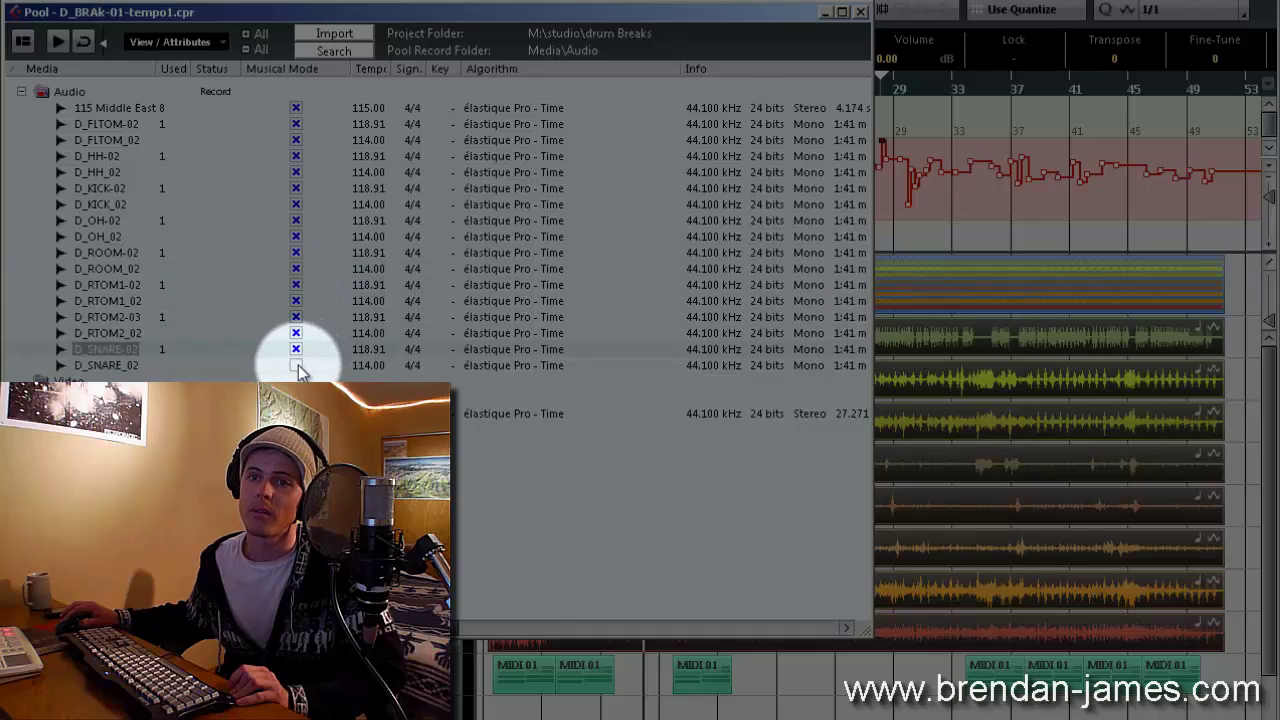
click(296, 365)
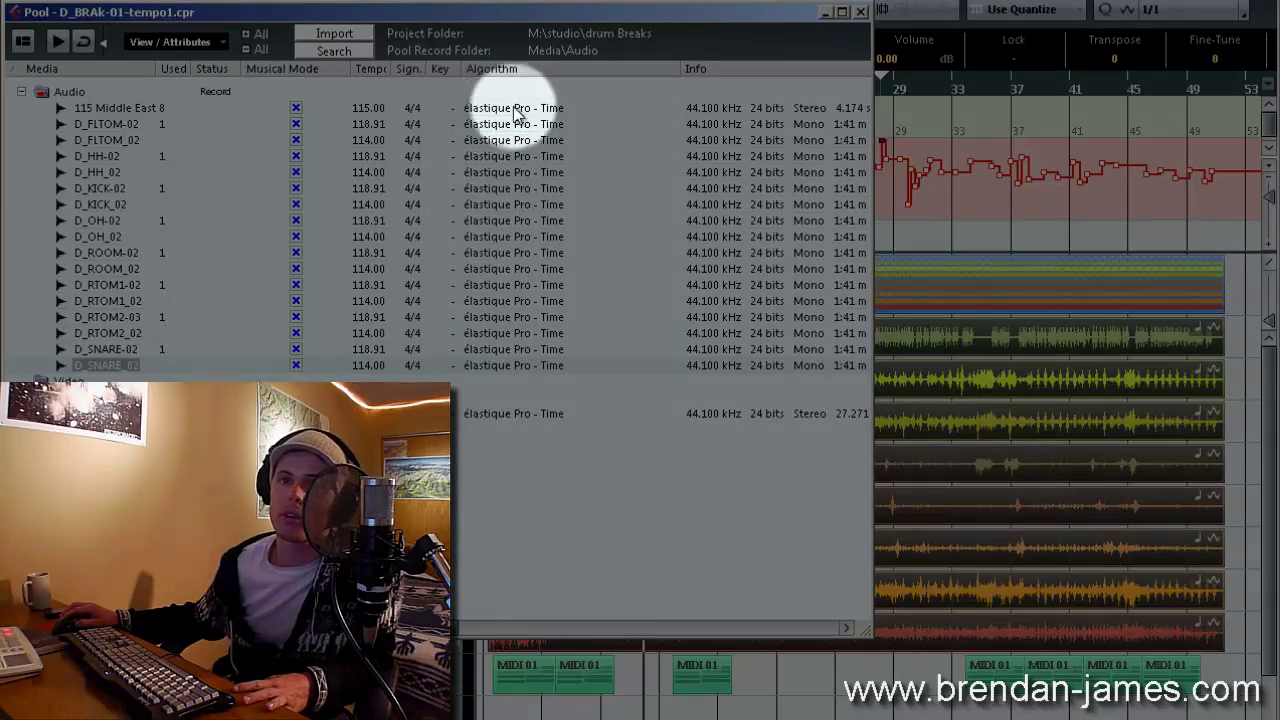
Check the warp Algorithm choices for a file and close the list unchanged
click(530, 112)
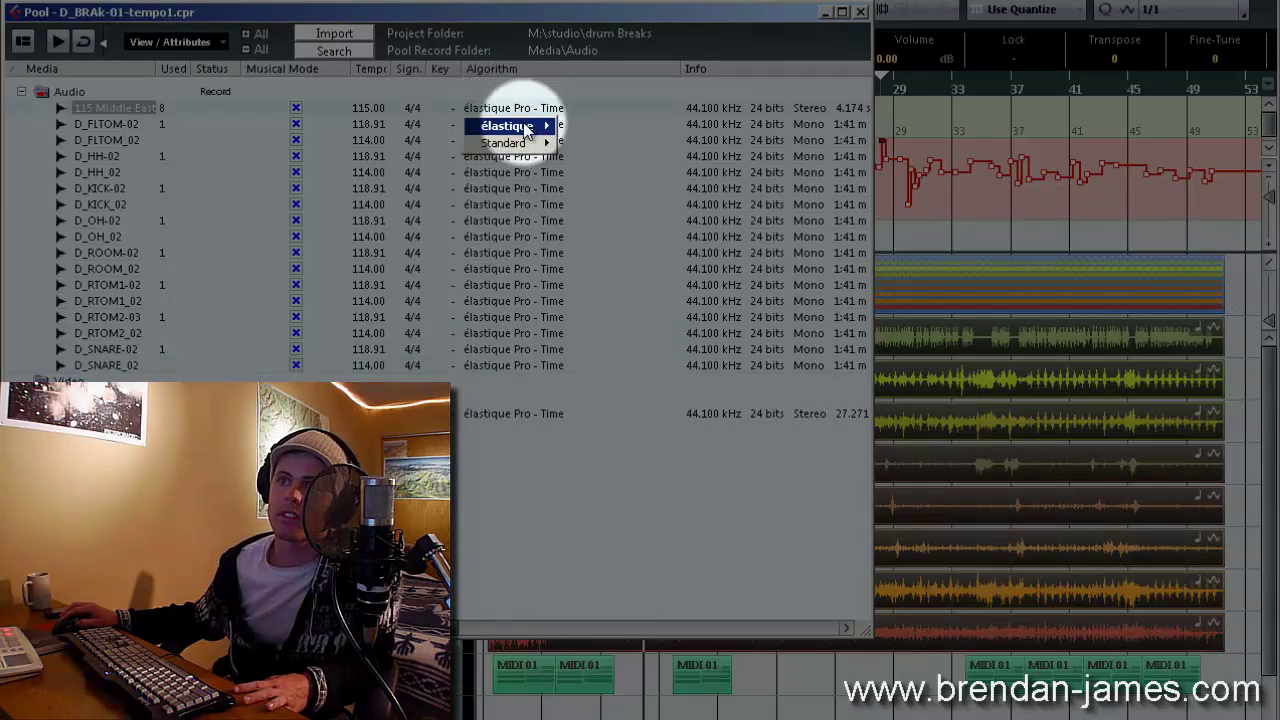
mouse_move(525, 127)
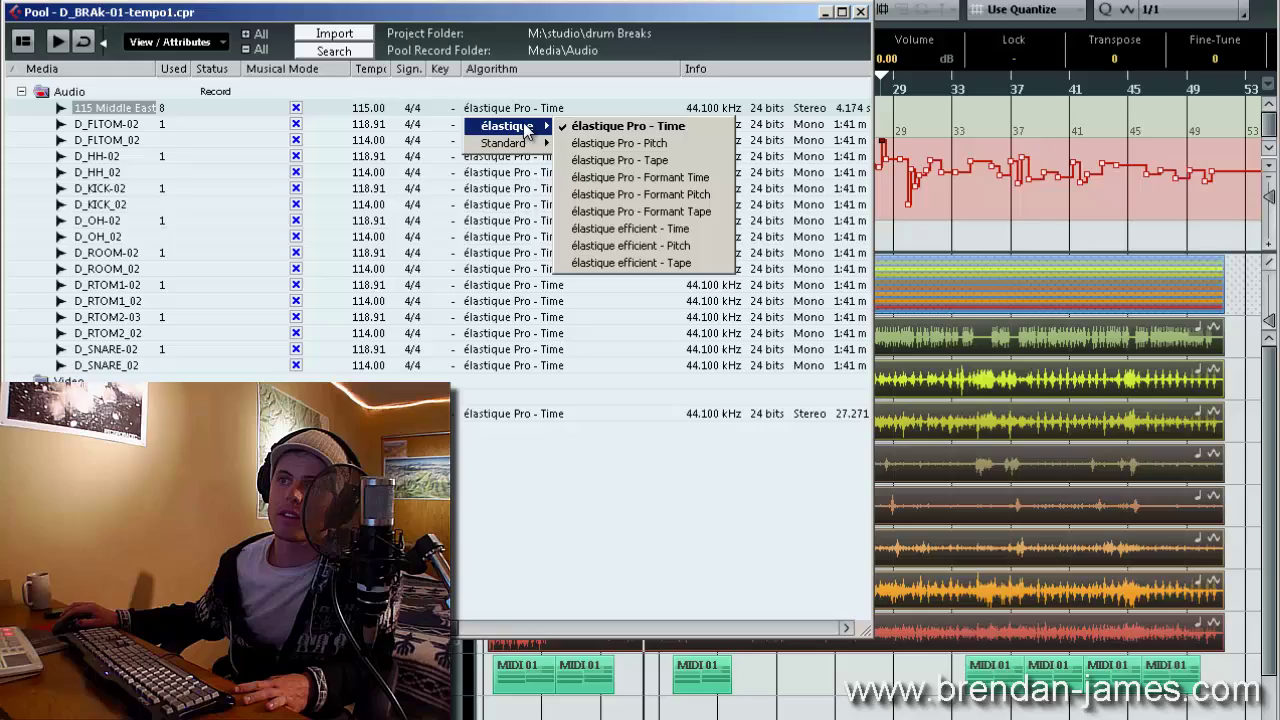
key(Escape)
key(Escape)
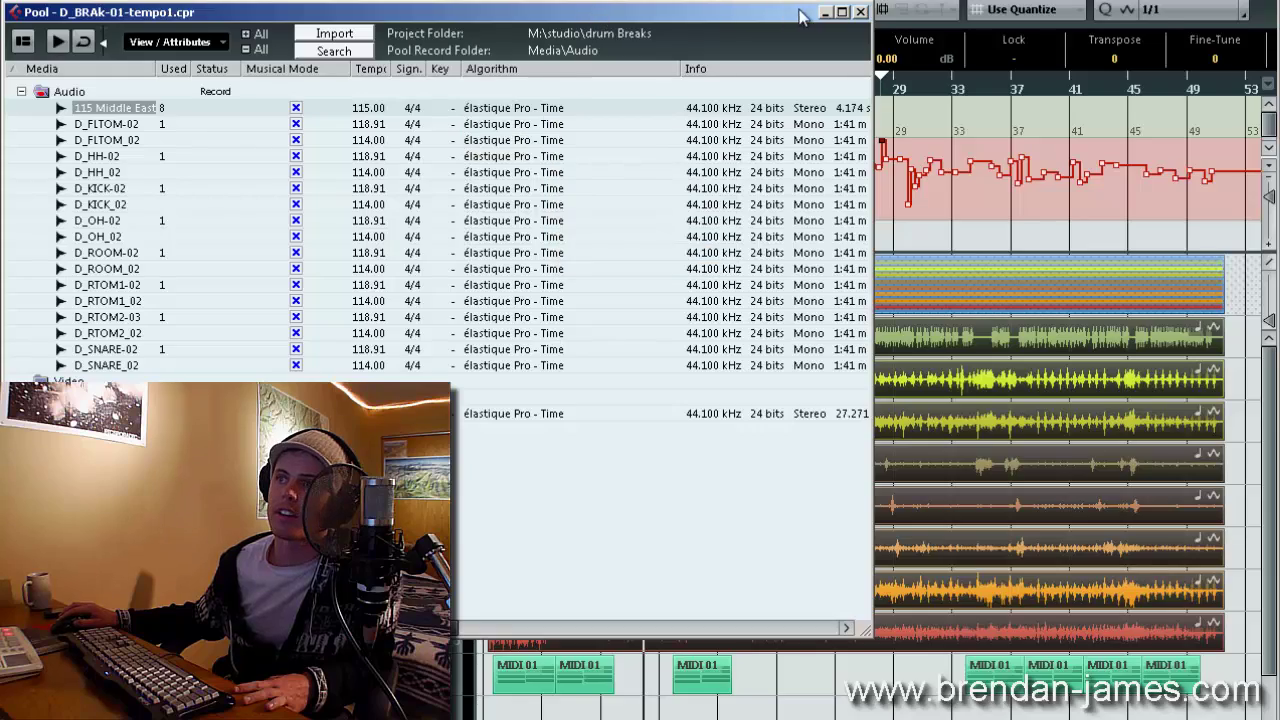
Close the Pool, start playback of the warped drum tracks, and dismiss the MediaBay
click(860, 12)
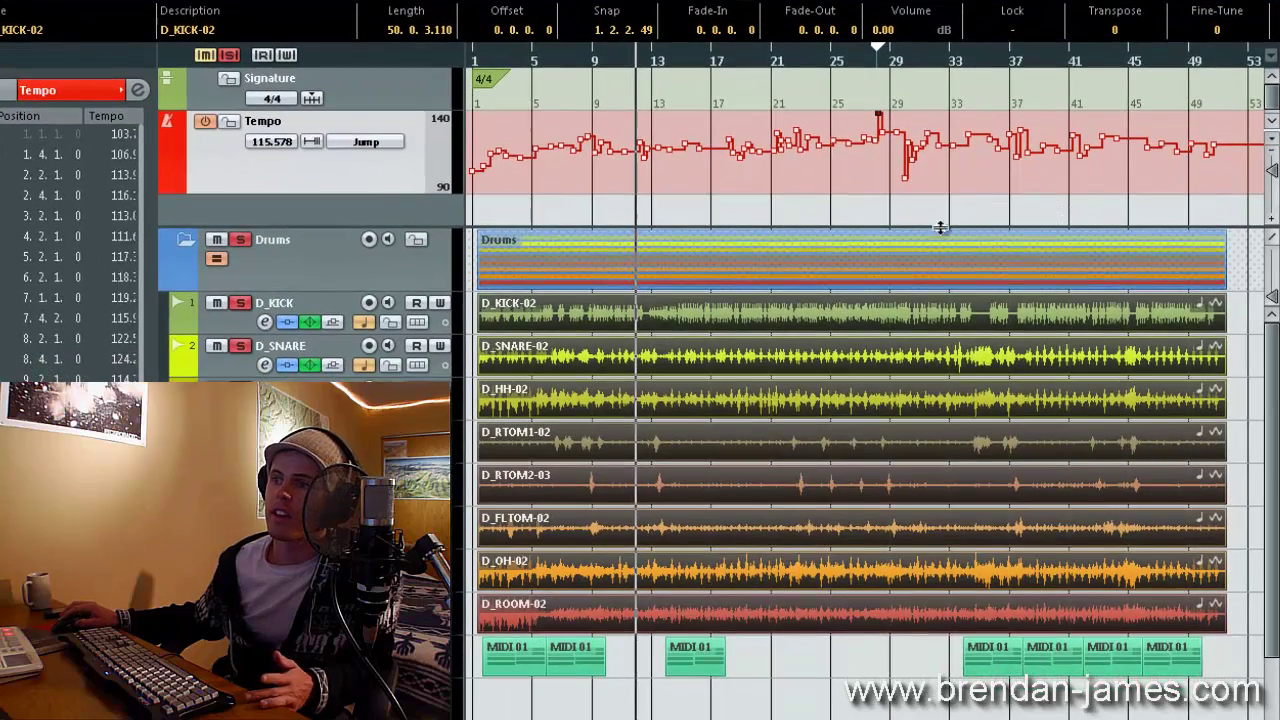
key(space)
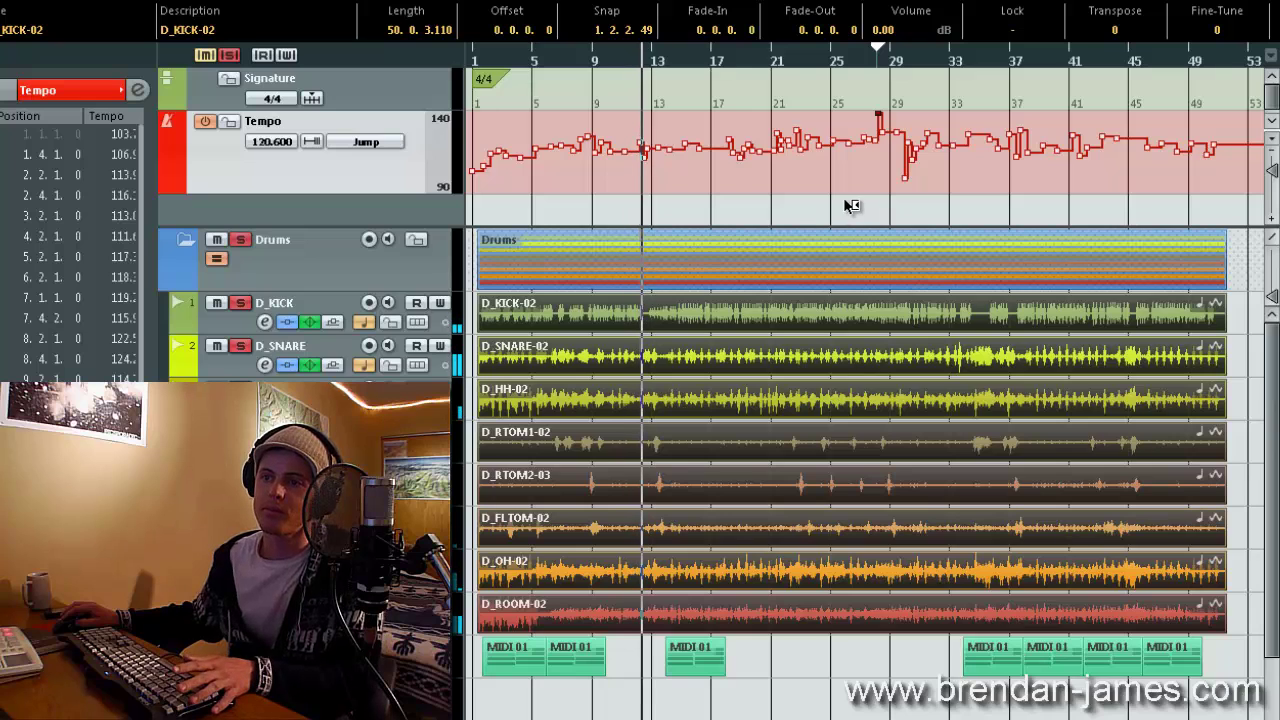
key(F5)
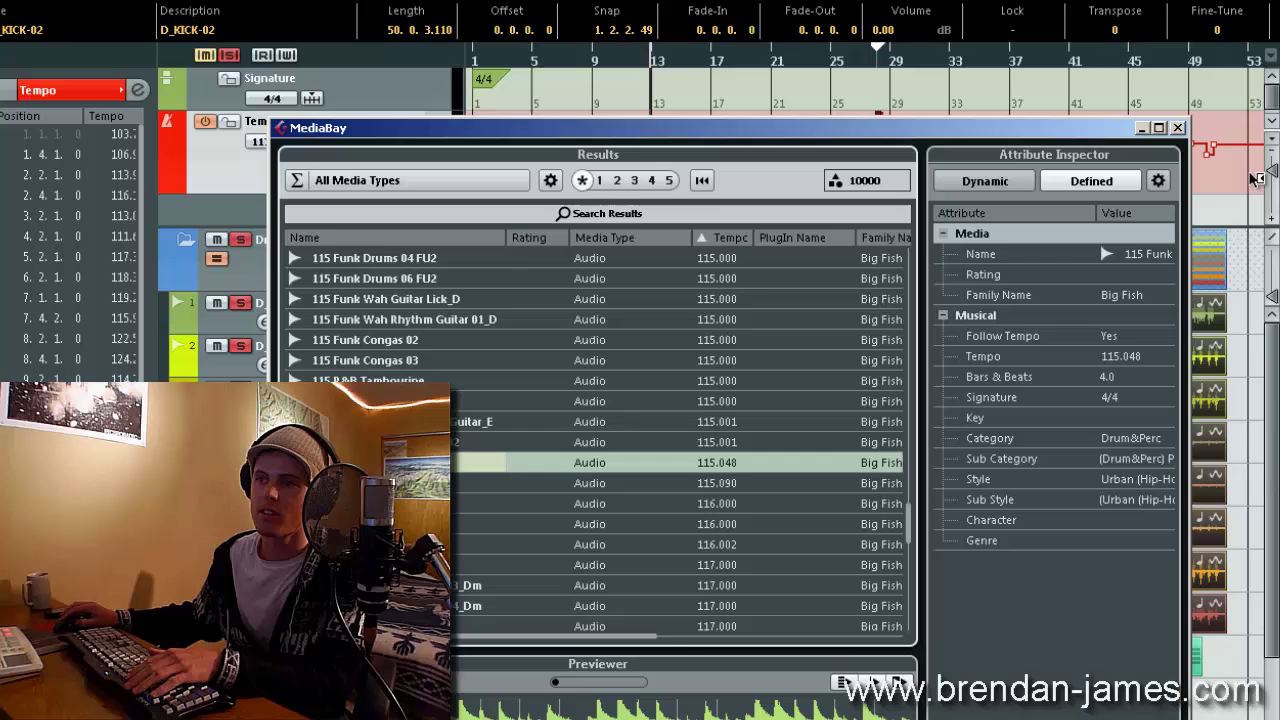
click(1178, 125)
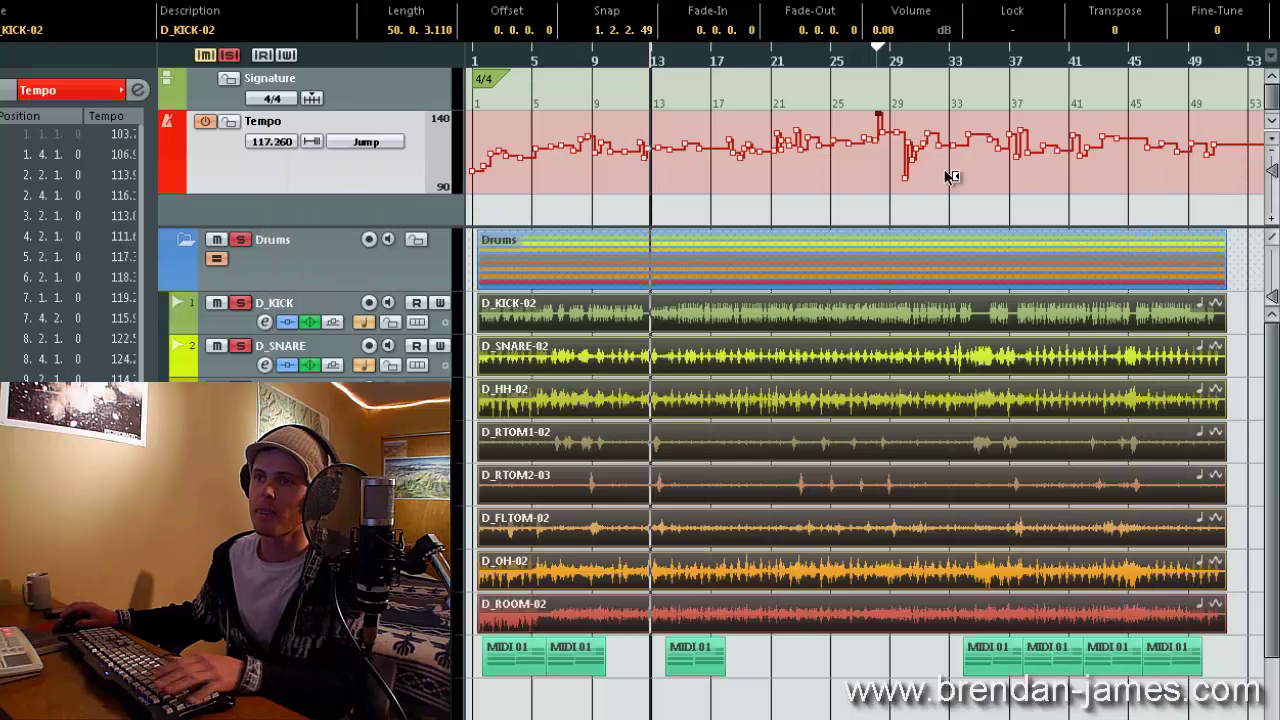
Delete all tempo changes, including the one at bar 28, and set bar 1 to 114 BPM
key(g)
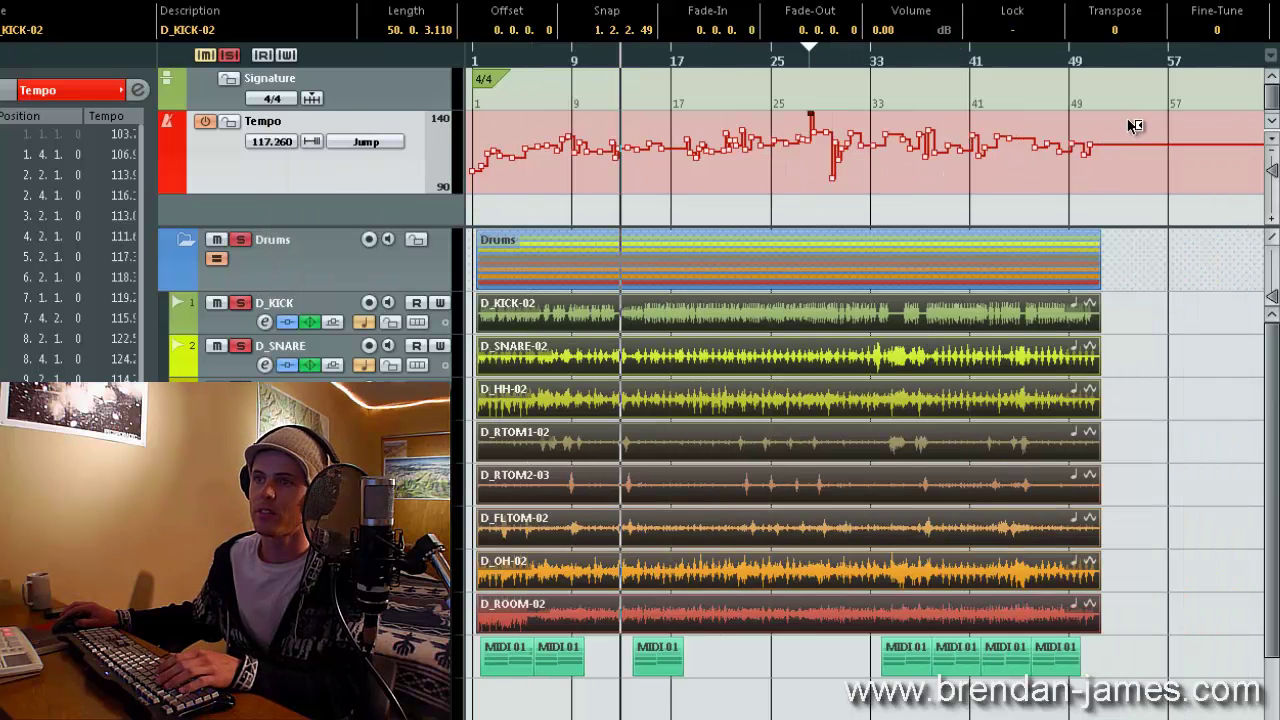
drag(1131, 123, 405, 205)
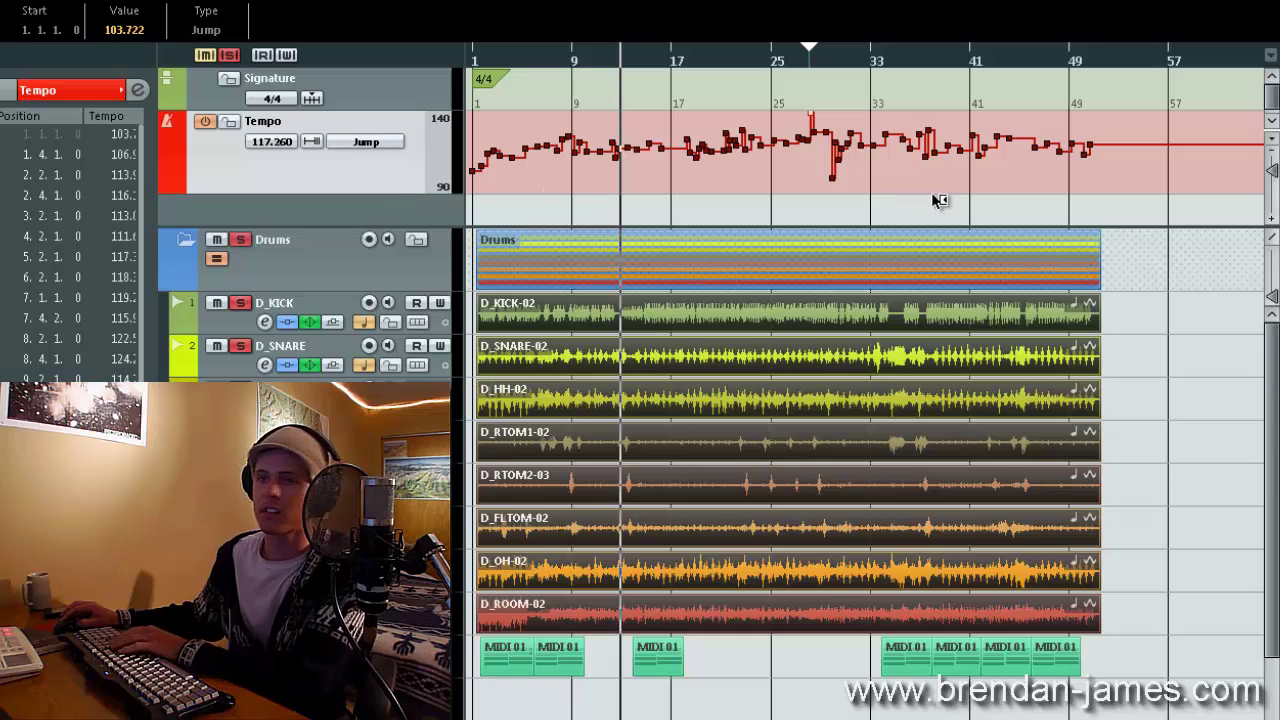
key(Delete)
click(810, 123)
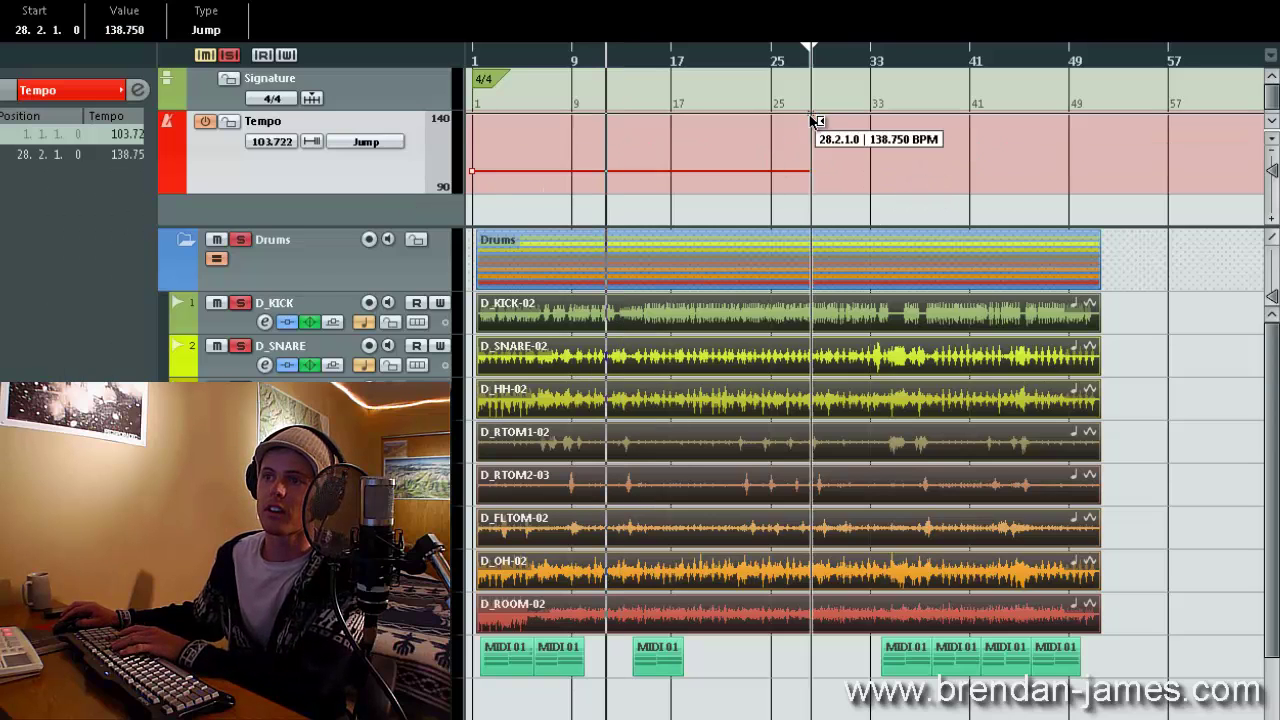
key(Delete)
drag(483, 177, 478, 159)
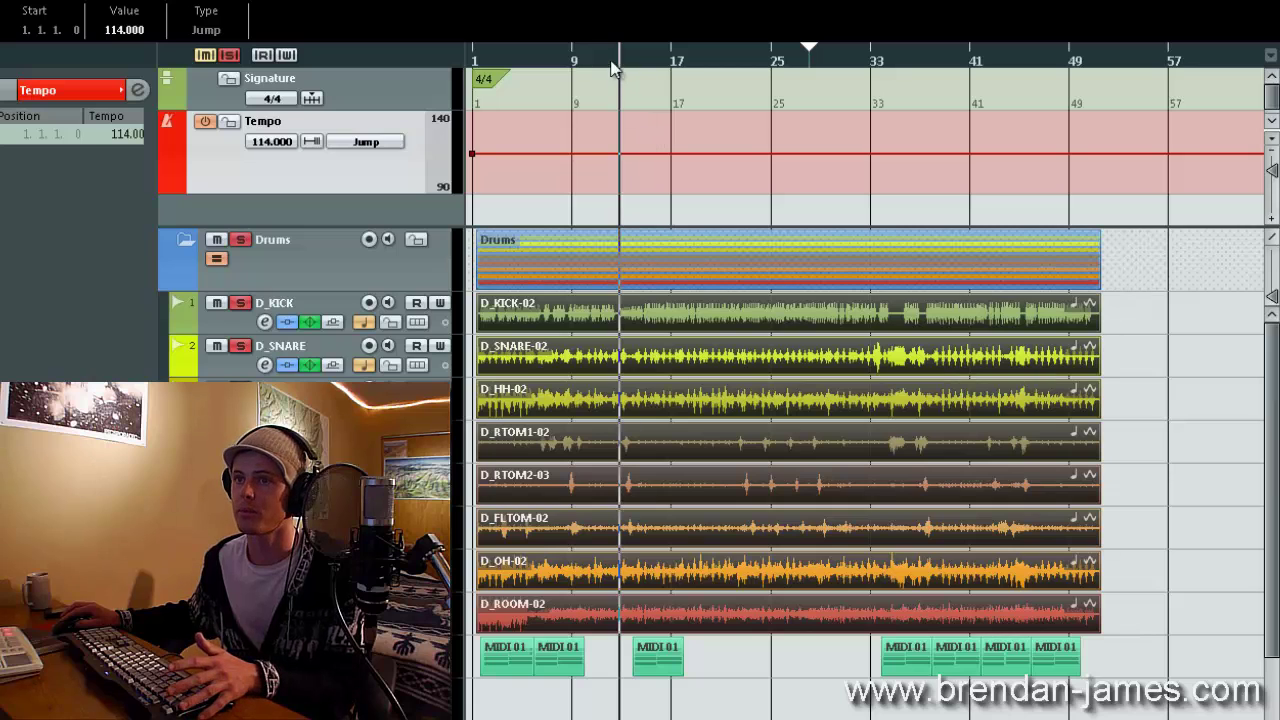
Play the drums from a chosen start point to audition them at 114 BPM
drag(615, 66, 681, 61)
key(space)
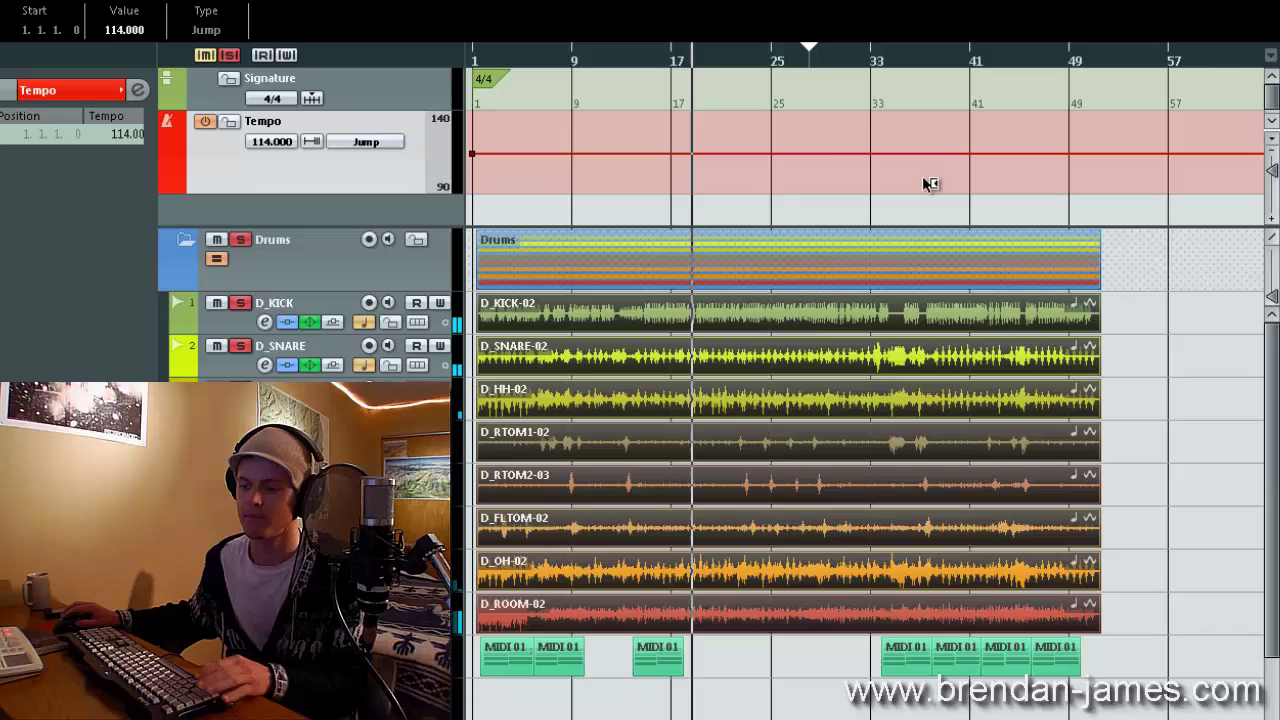
key(h)
key(h)
key(h)
key(h)
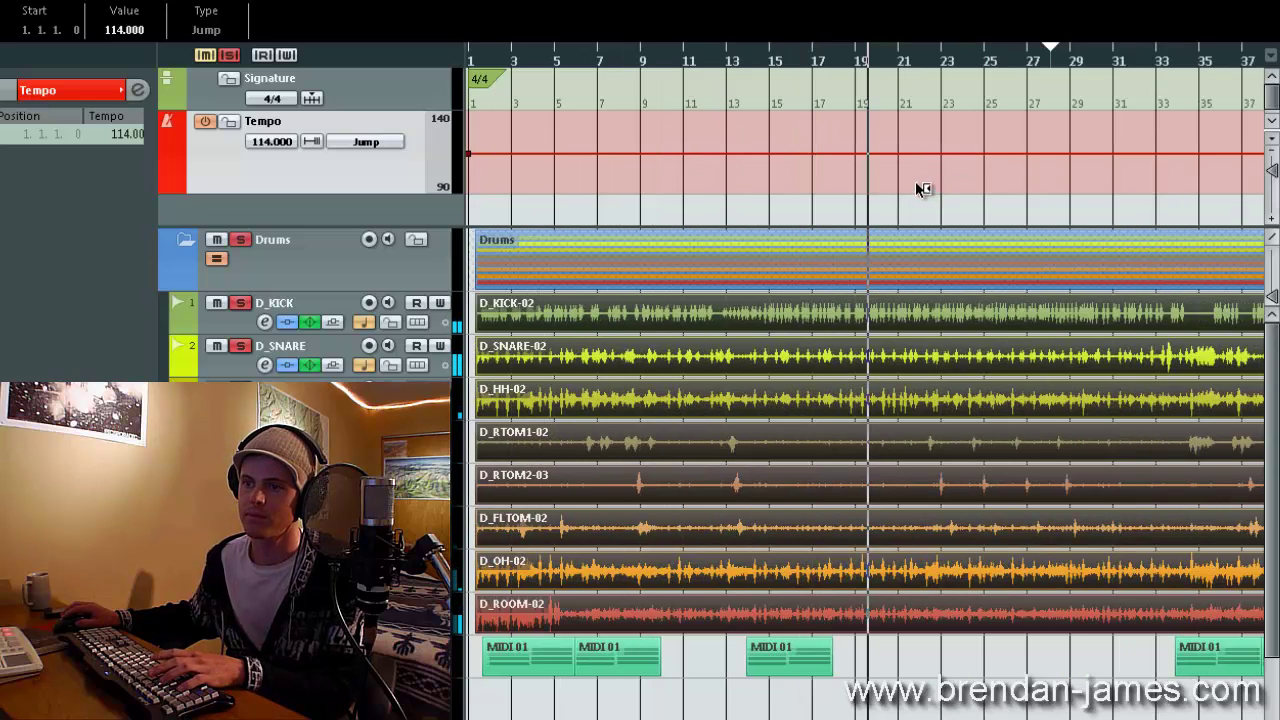
key(h)
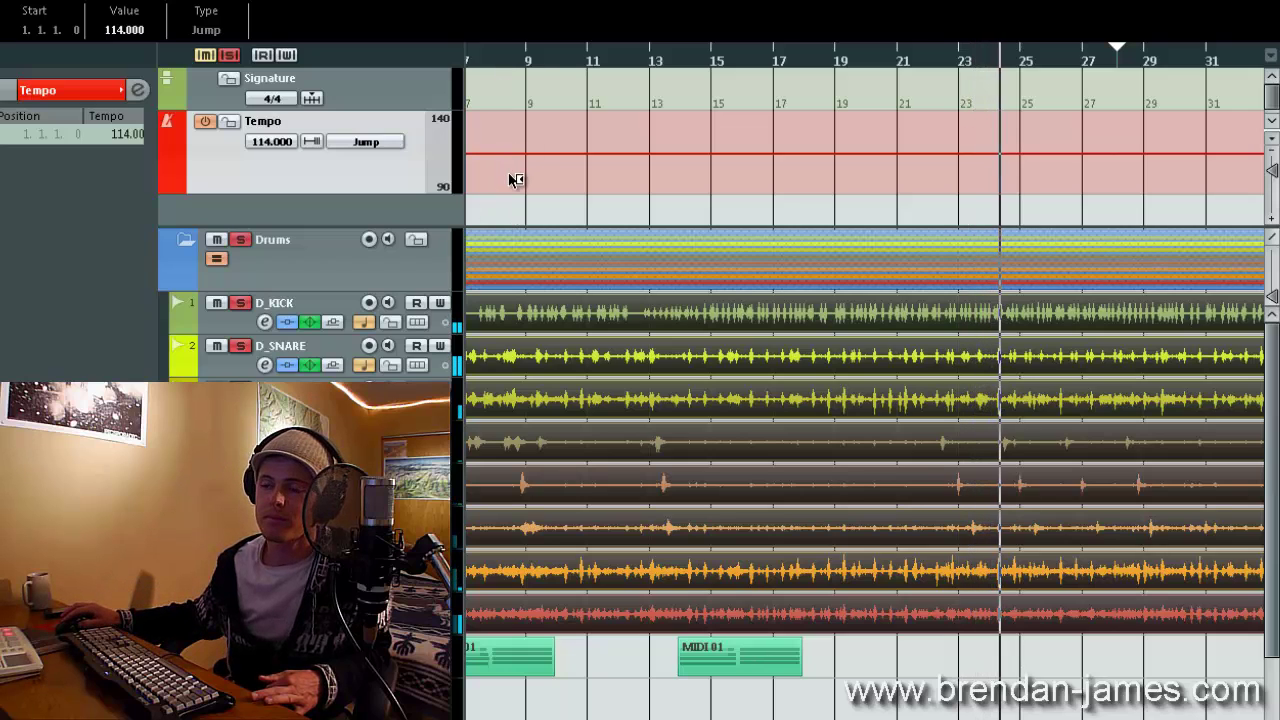
key(g)
key(g)
key(g)
key(g)
key(g)
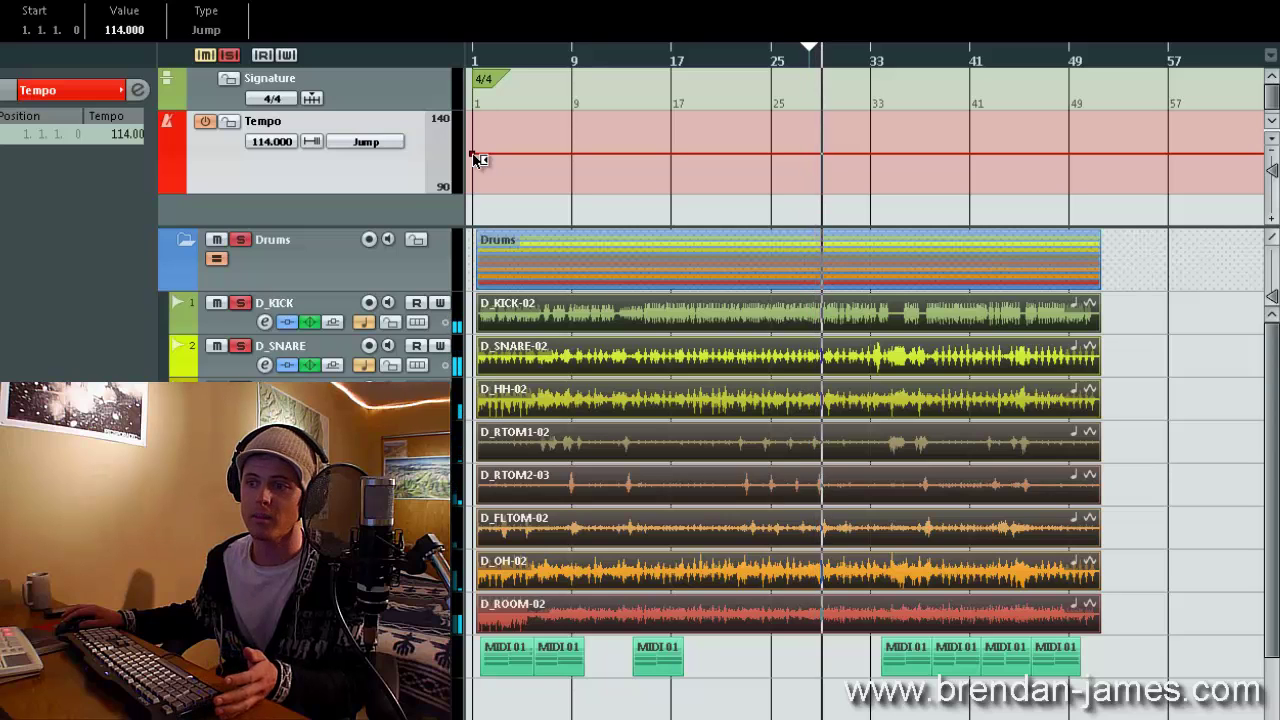
Drop the fixed tempo to 97 BPM to listen, then raise it to 117 BPM
drag(478, 158, 480, 188)
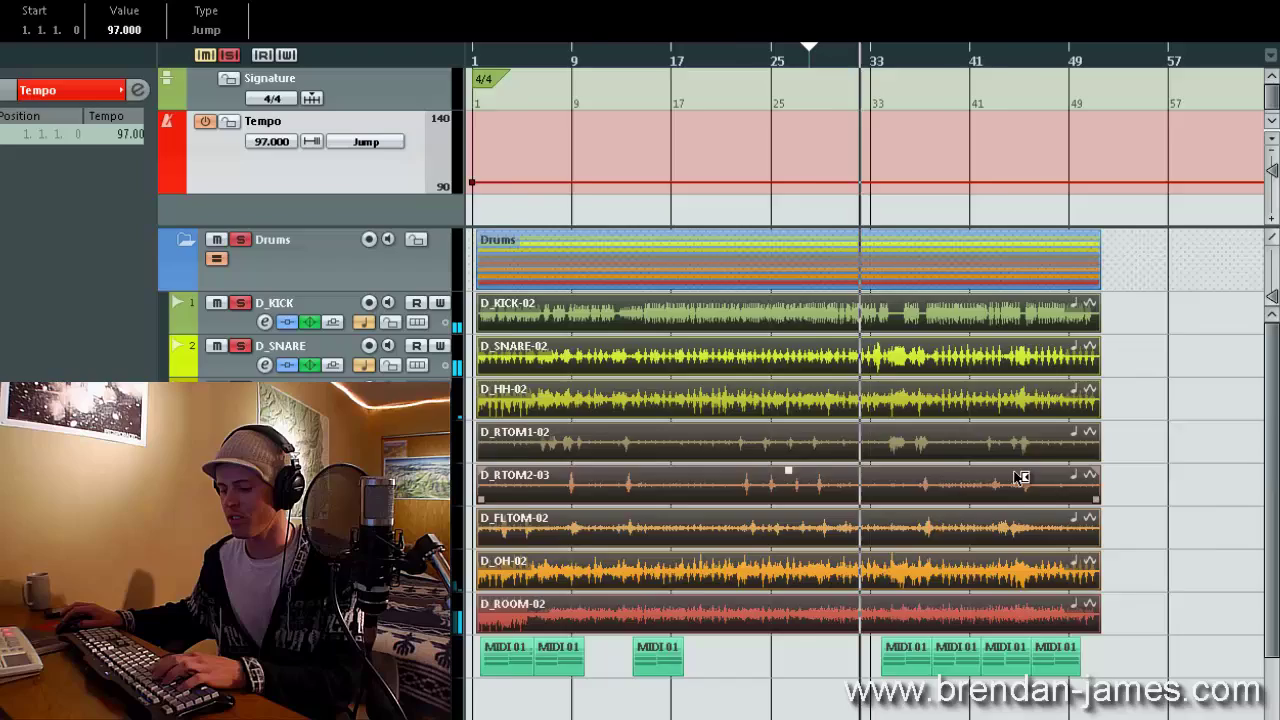
key(h)
key(h)
key(h)
key(h)
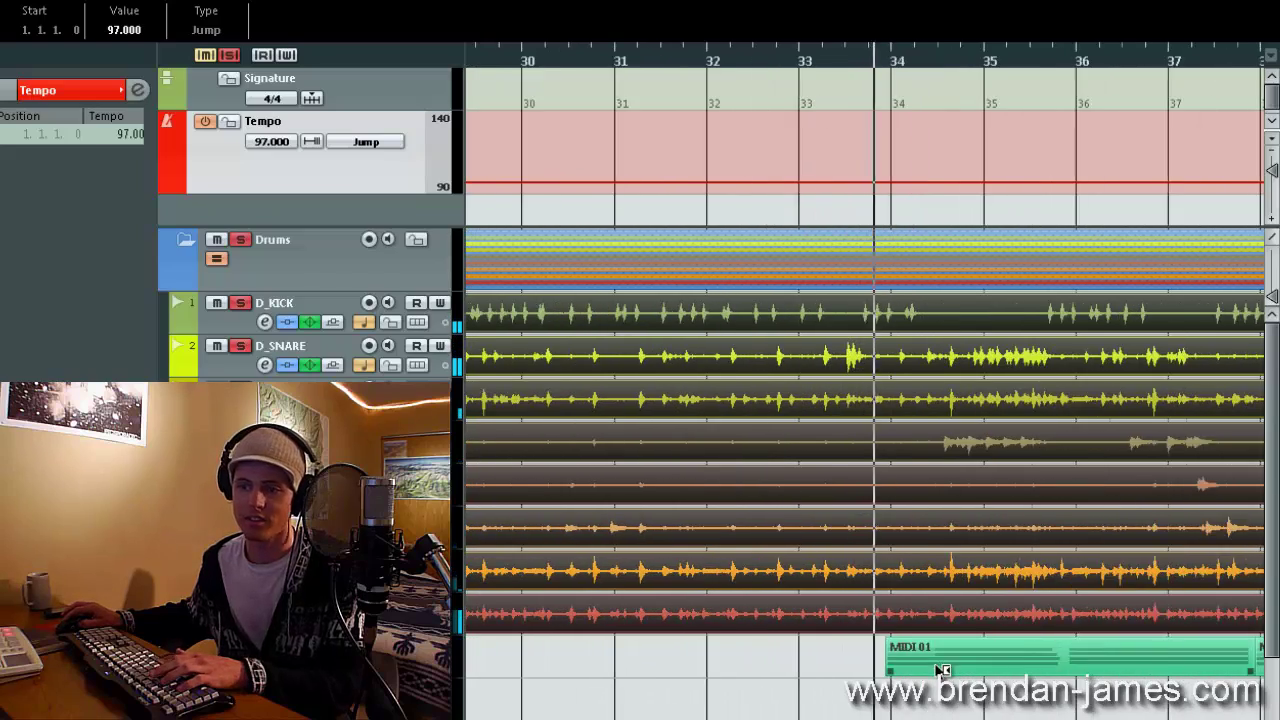
key(g)
key(g)
key(g)
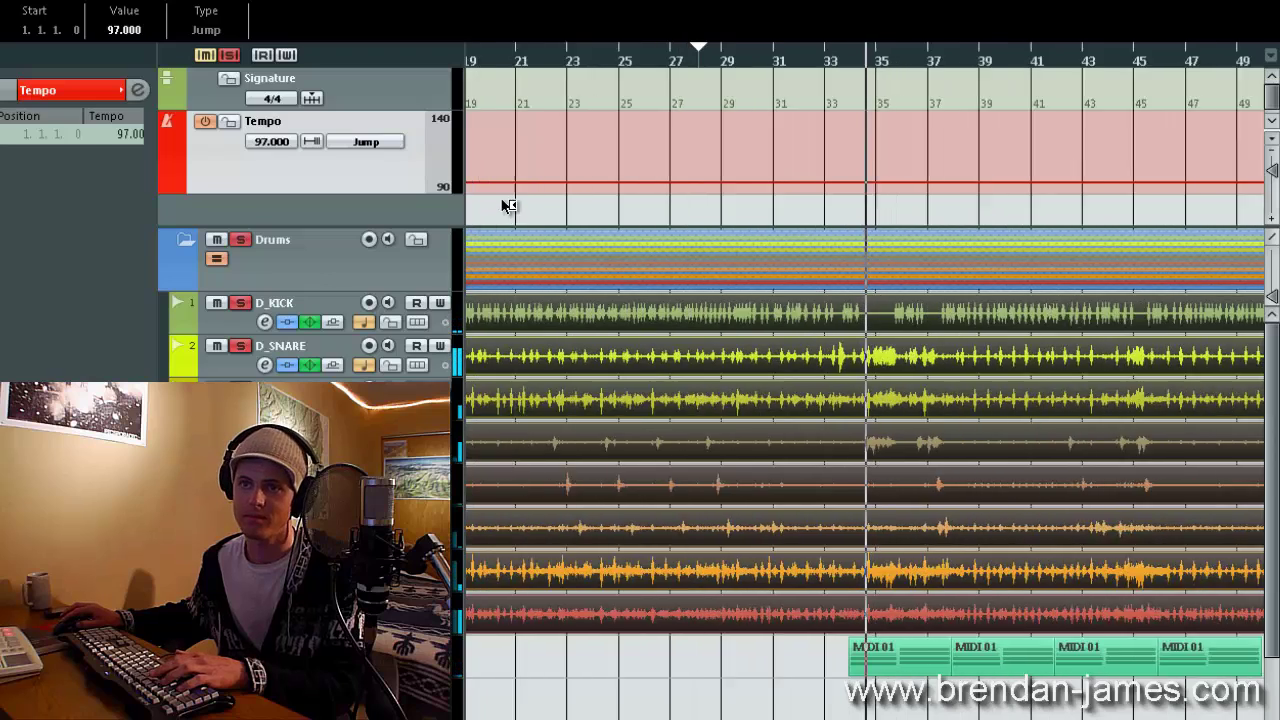
key(g)
key(g)
key(g)
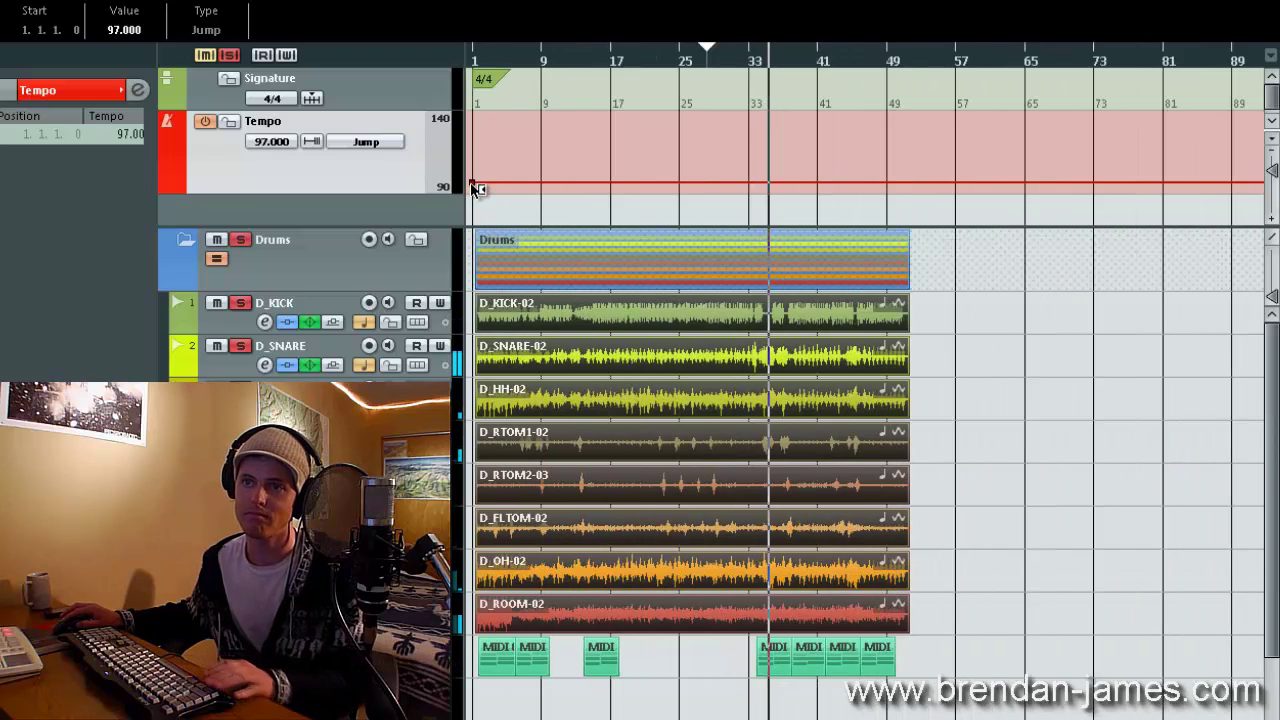
drag(477, 189, 472, 149)
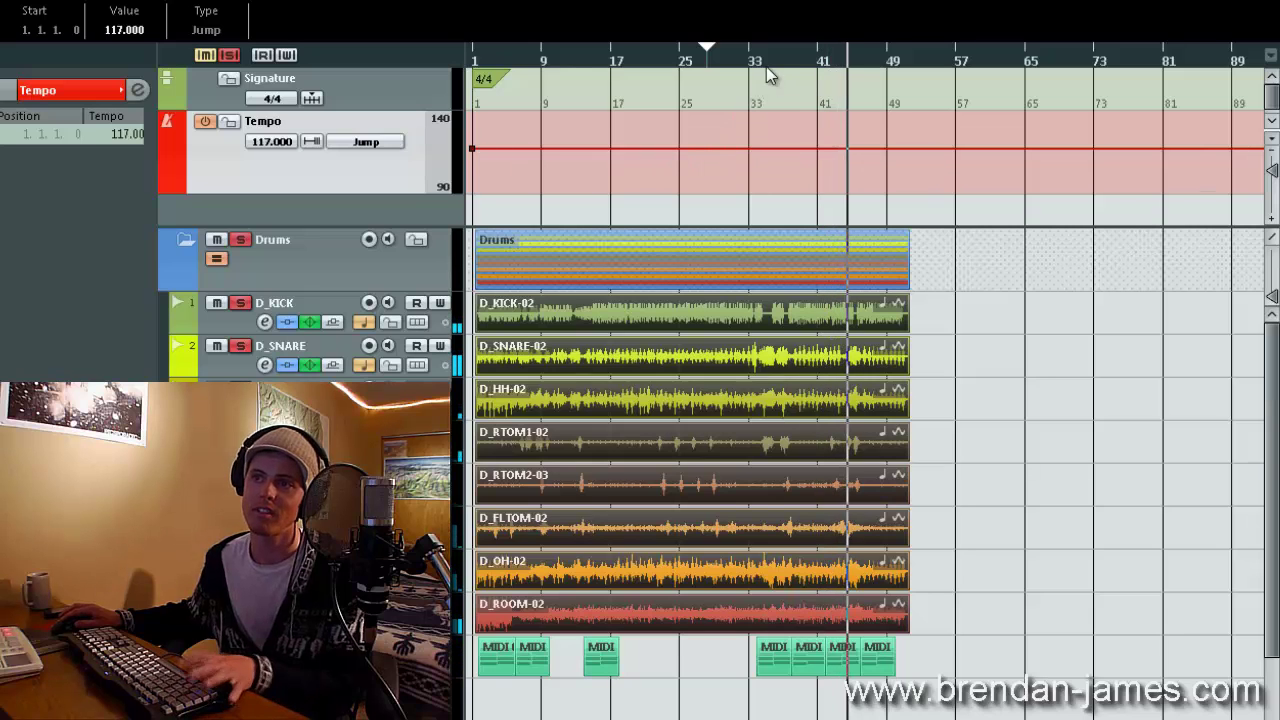
click(741, 62)
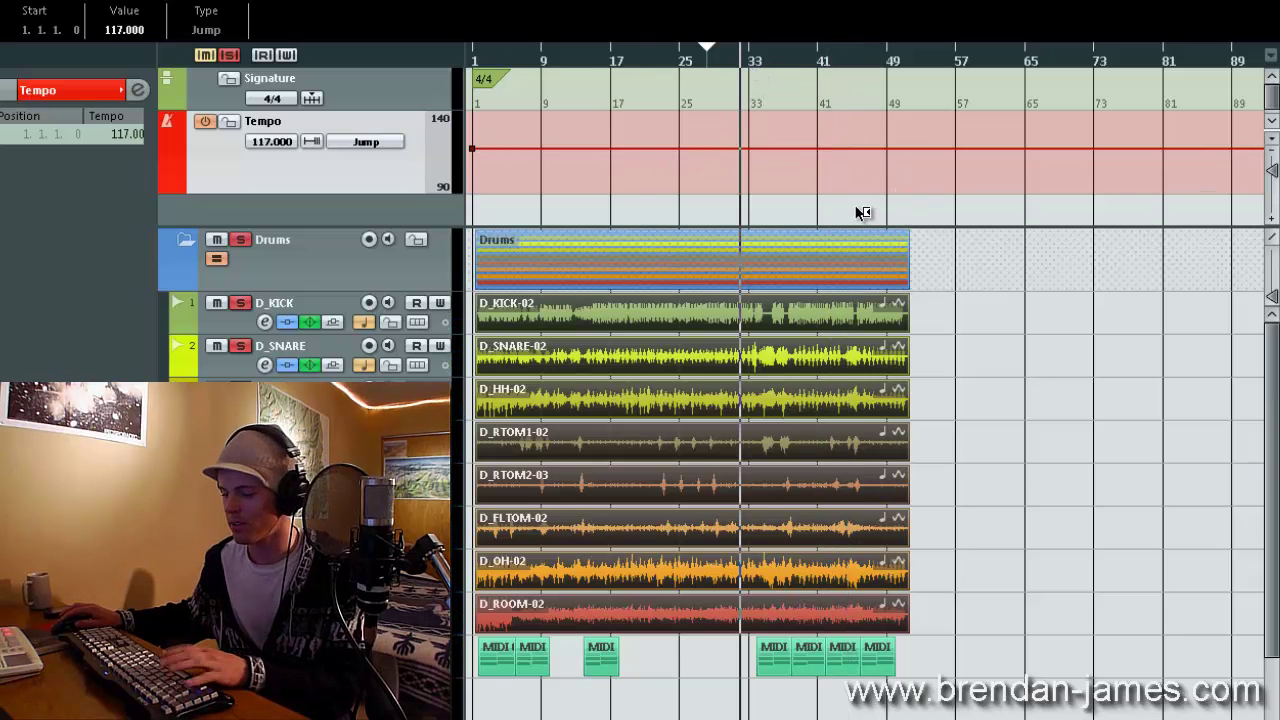
key(h)
key(h)
key(h)
key(h)
key(h)
key(h)
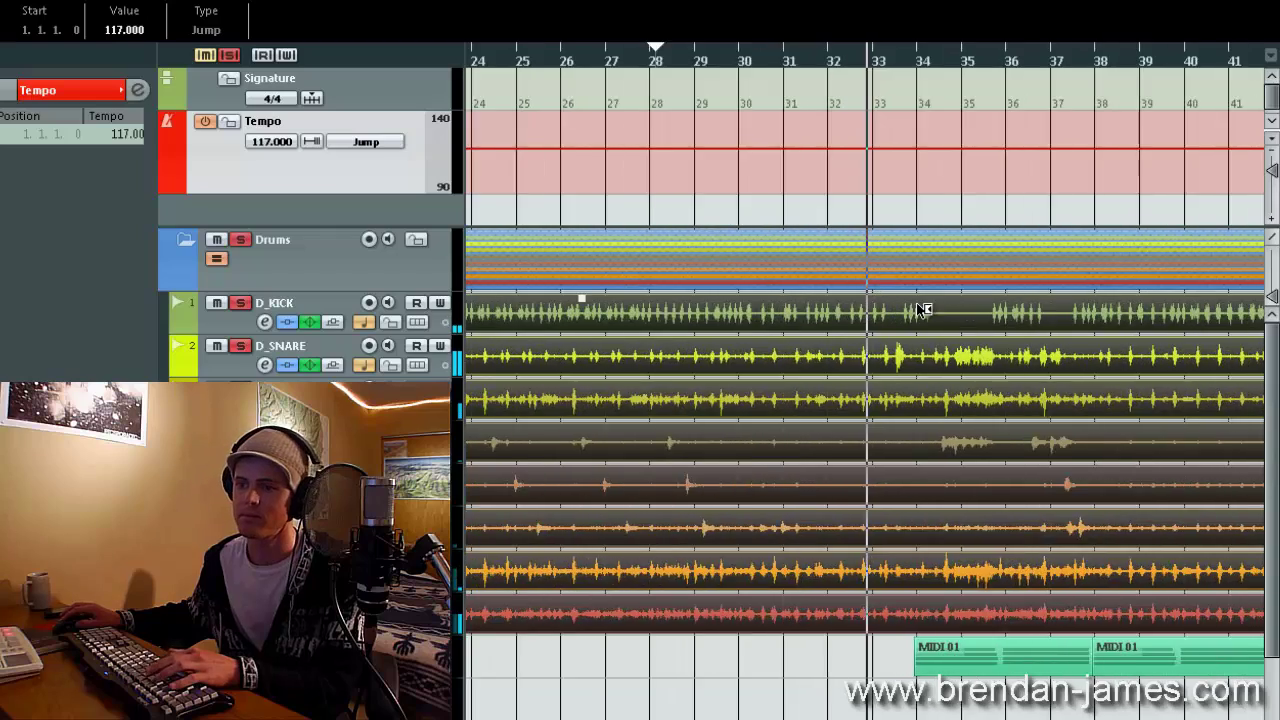
key(h)
key(h)
key(h)
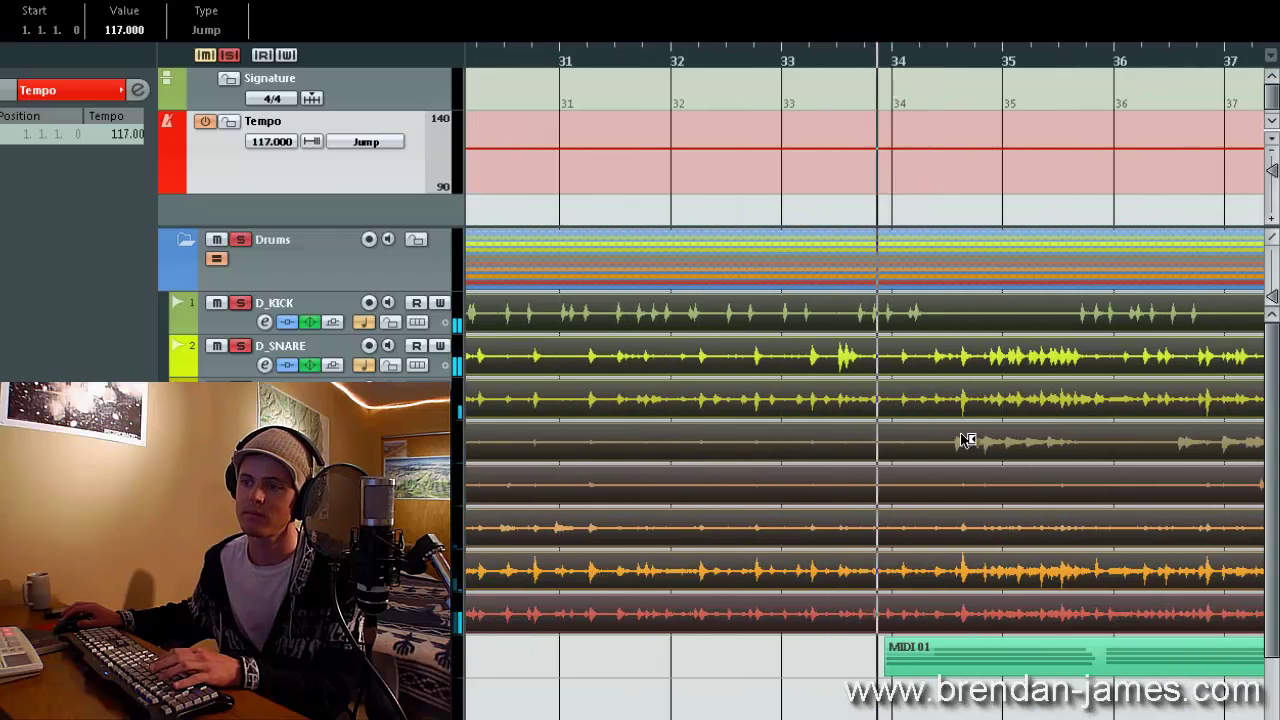
key(g)
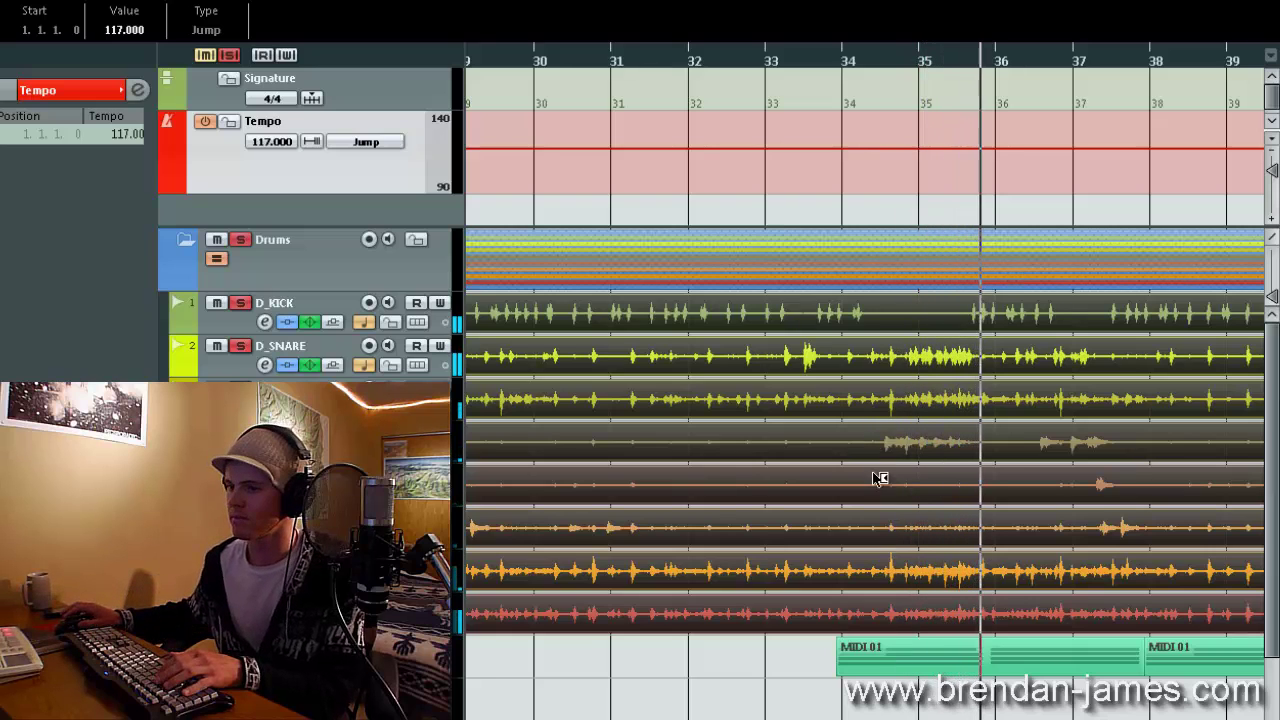
key(g)
key(g)
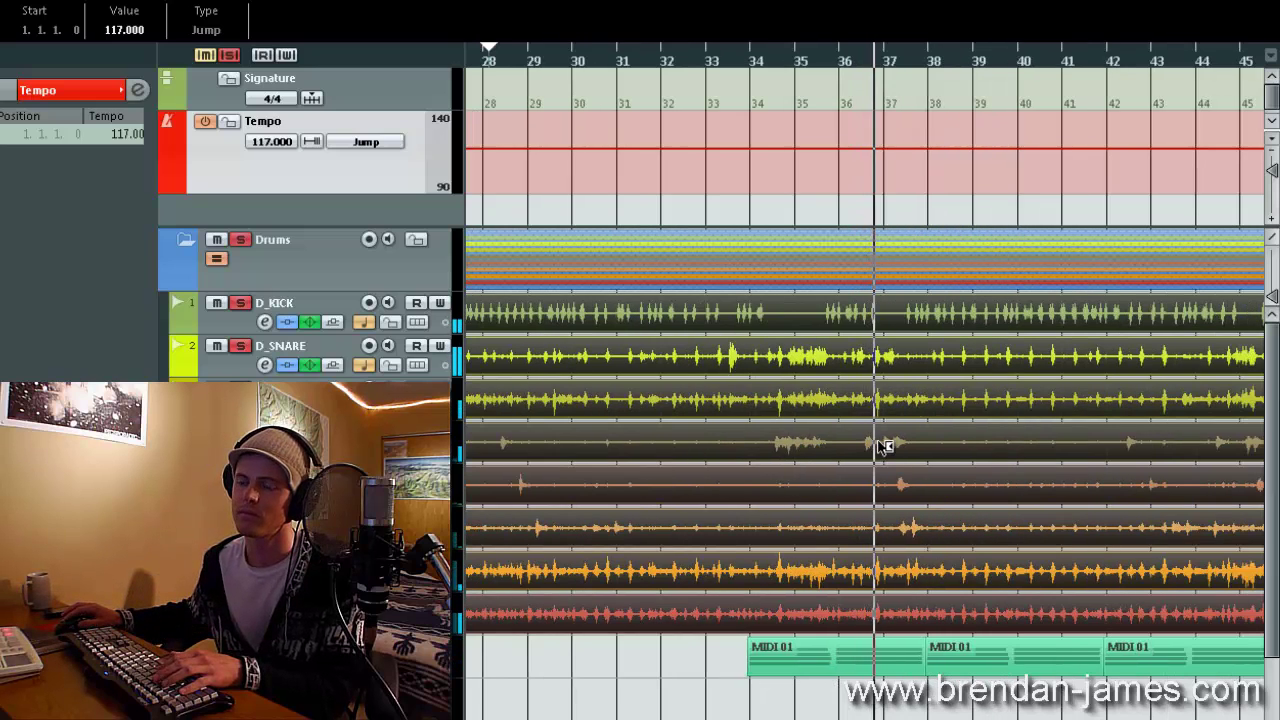
key(g)
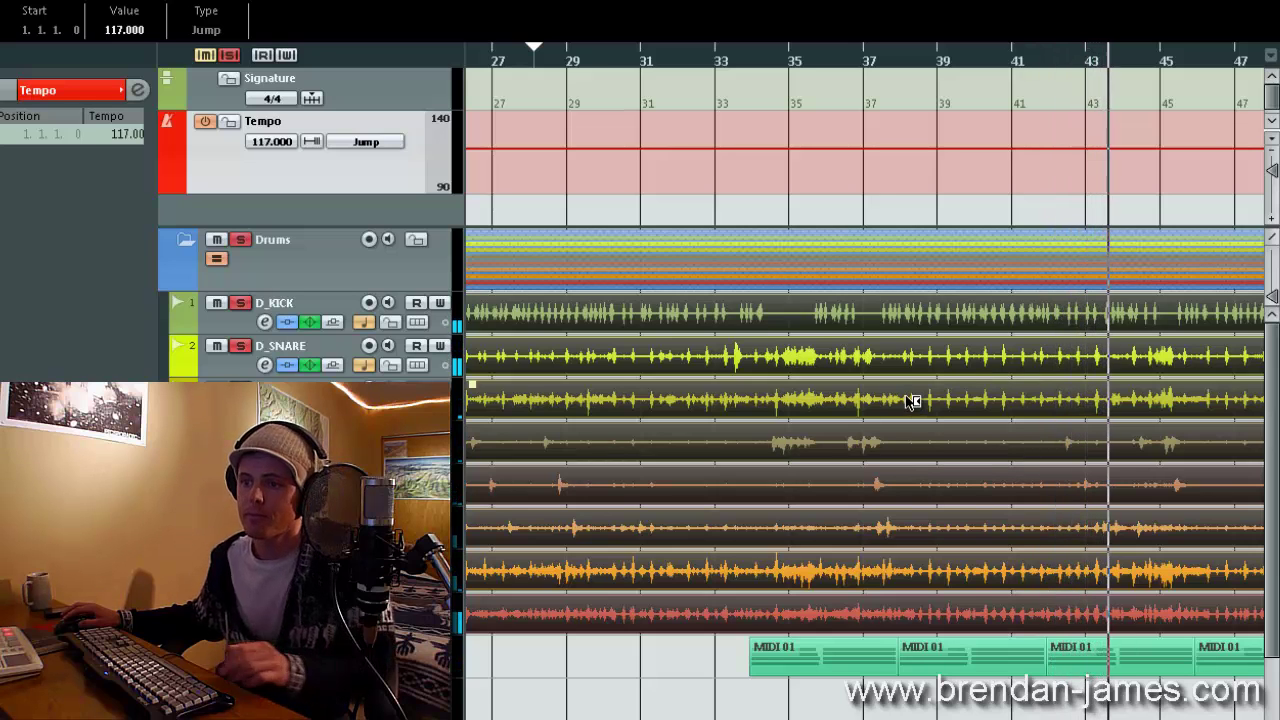
Split the drums at bars 35, 40 and 42, delete the audio after 42, and repeat the two-bar section
click(790, 268)
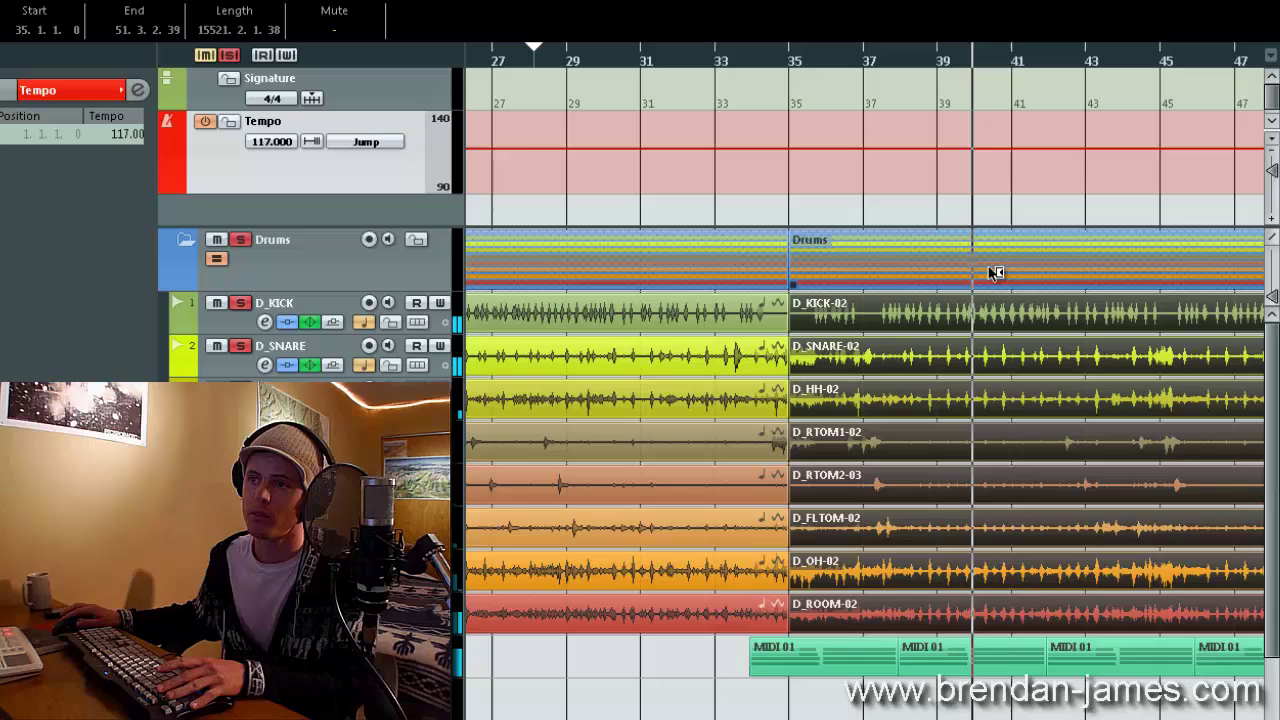
click(975, 270)
click(1048, 268)
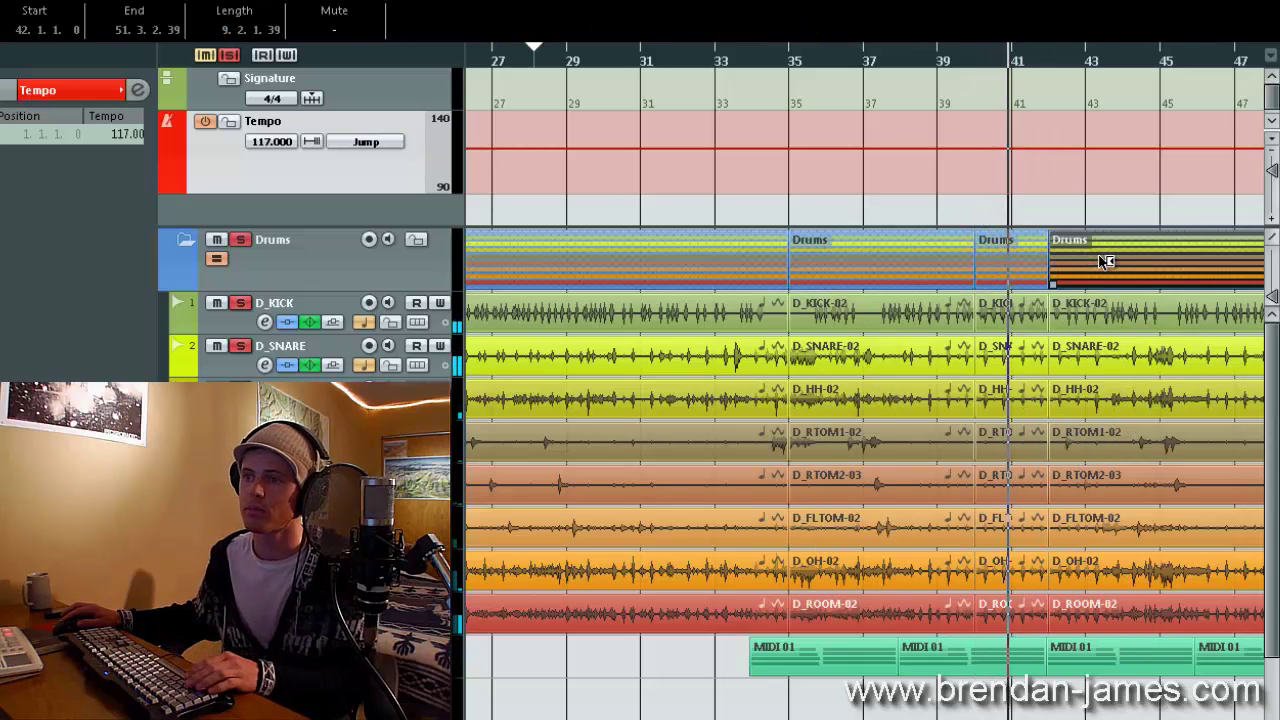
key(Delete)
click(1030, 265)
key(ctrl+d)
key(ctrl+d)
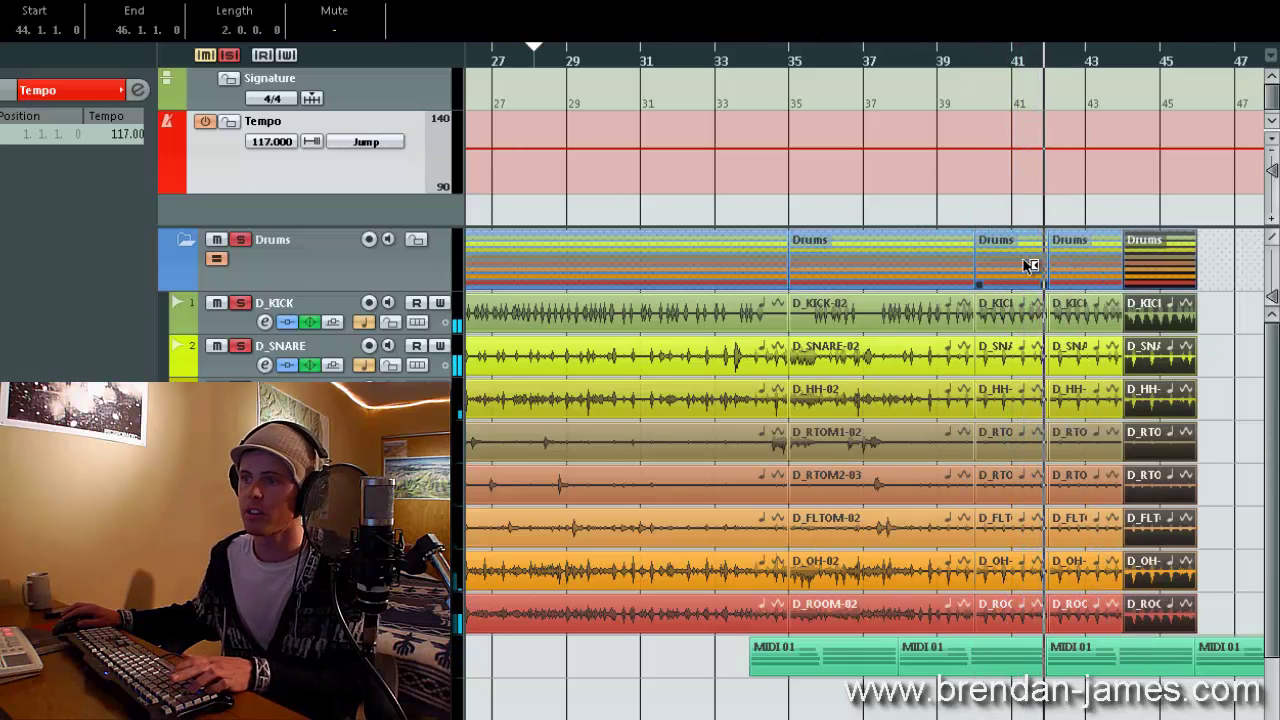
Add another copy of the section at bars 46–48, stretch it to about bar 57, and open the MediaBay
click(1034, 384)
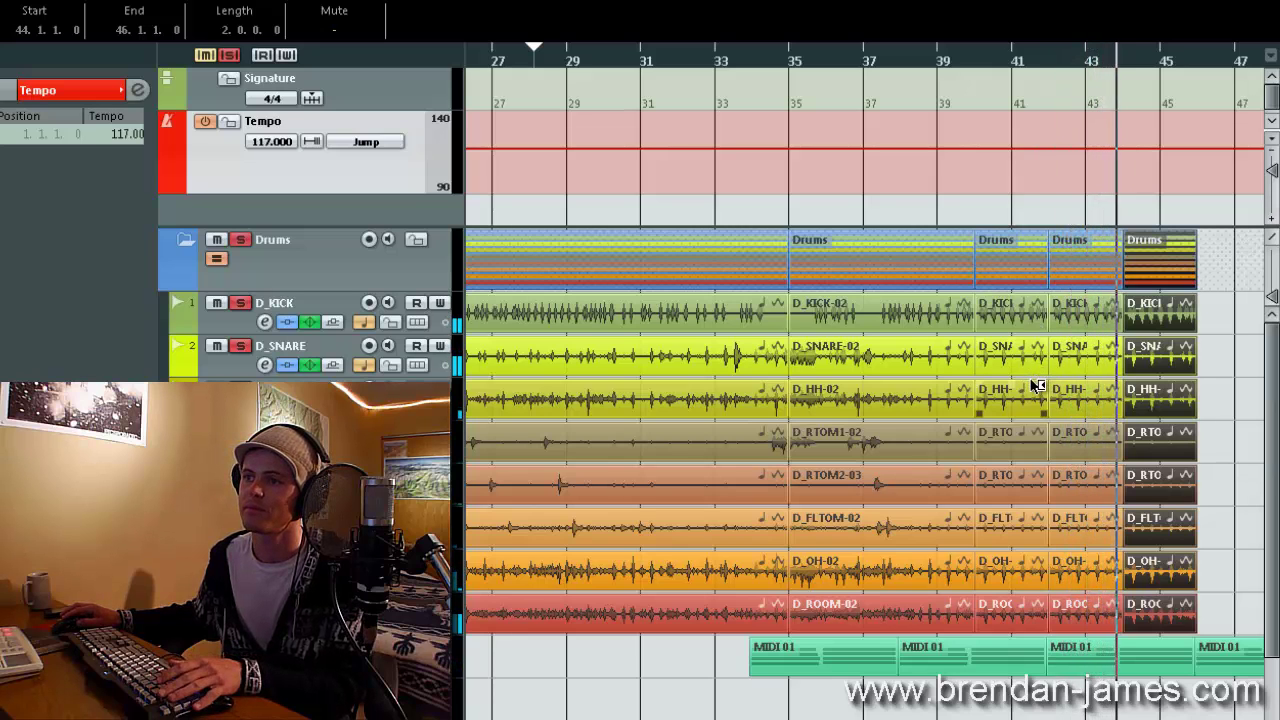
key(g)
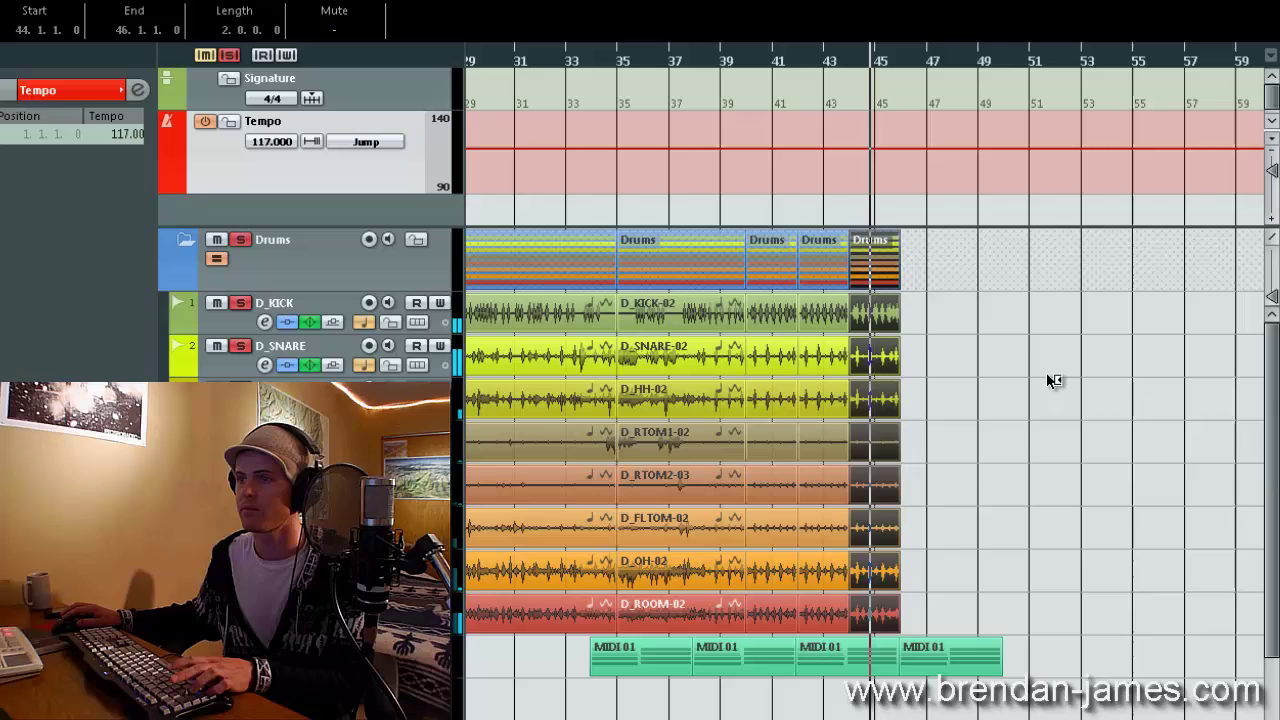
key(ctrl+d)
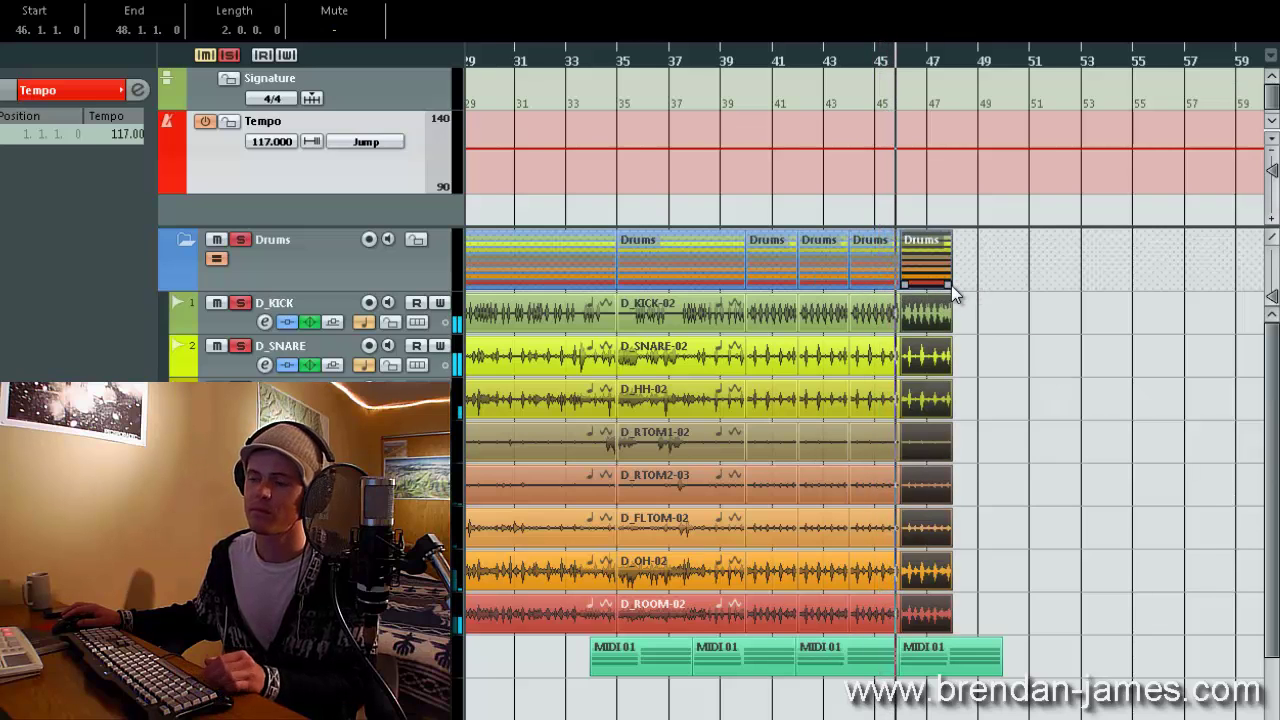
key(ctrl+z)
key(h)
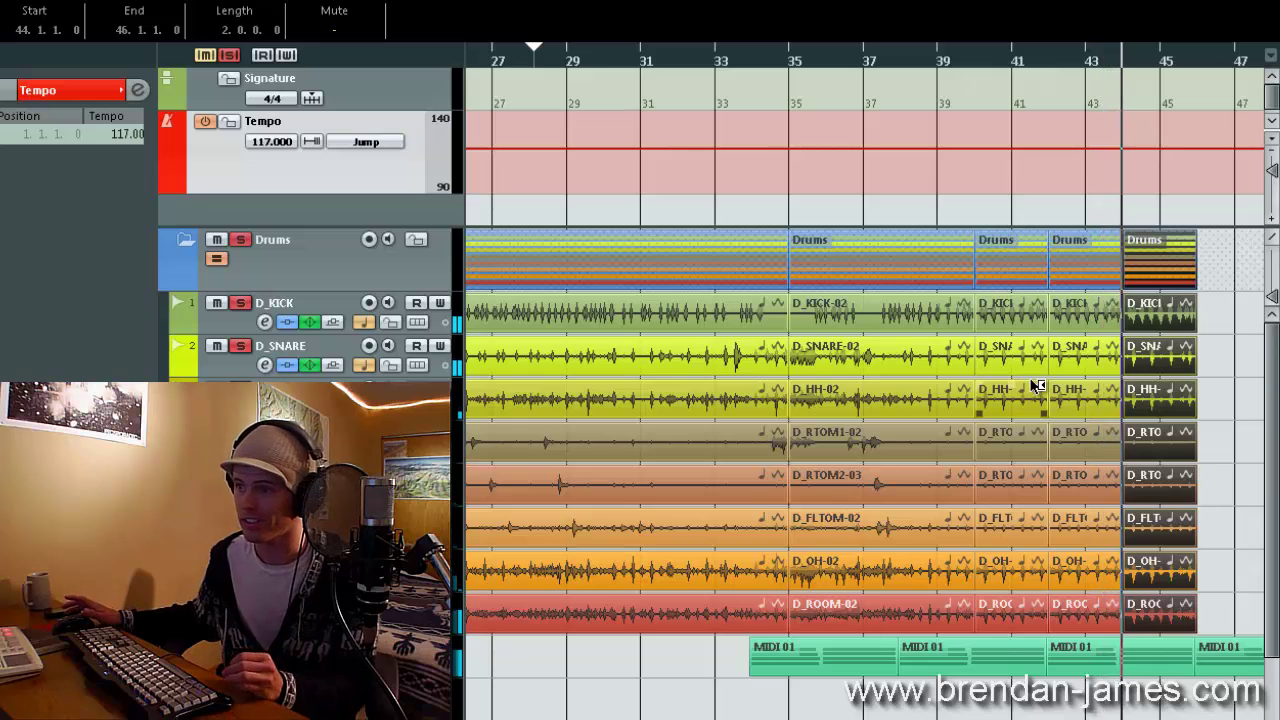
key(g)
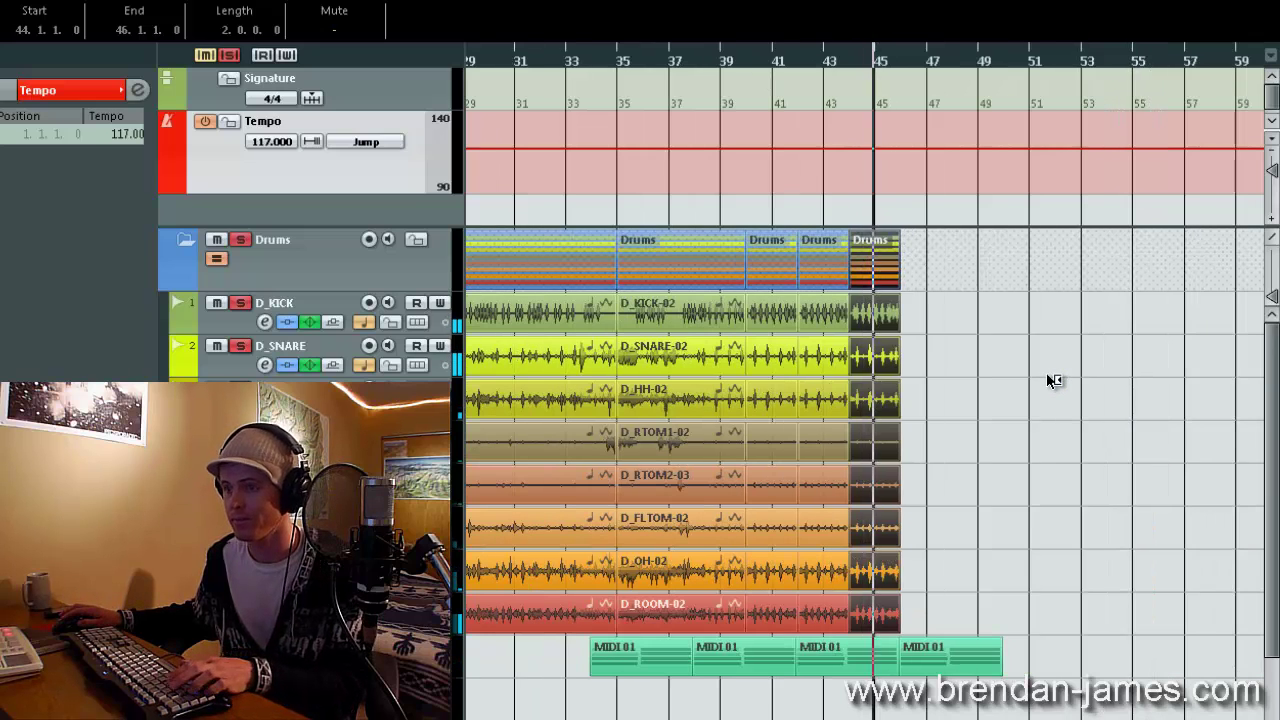
key(ctrl+d)
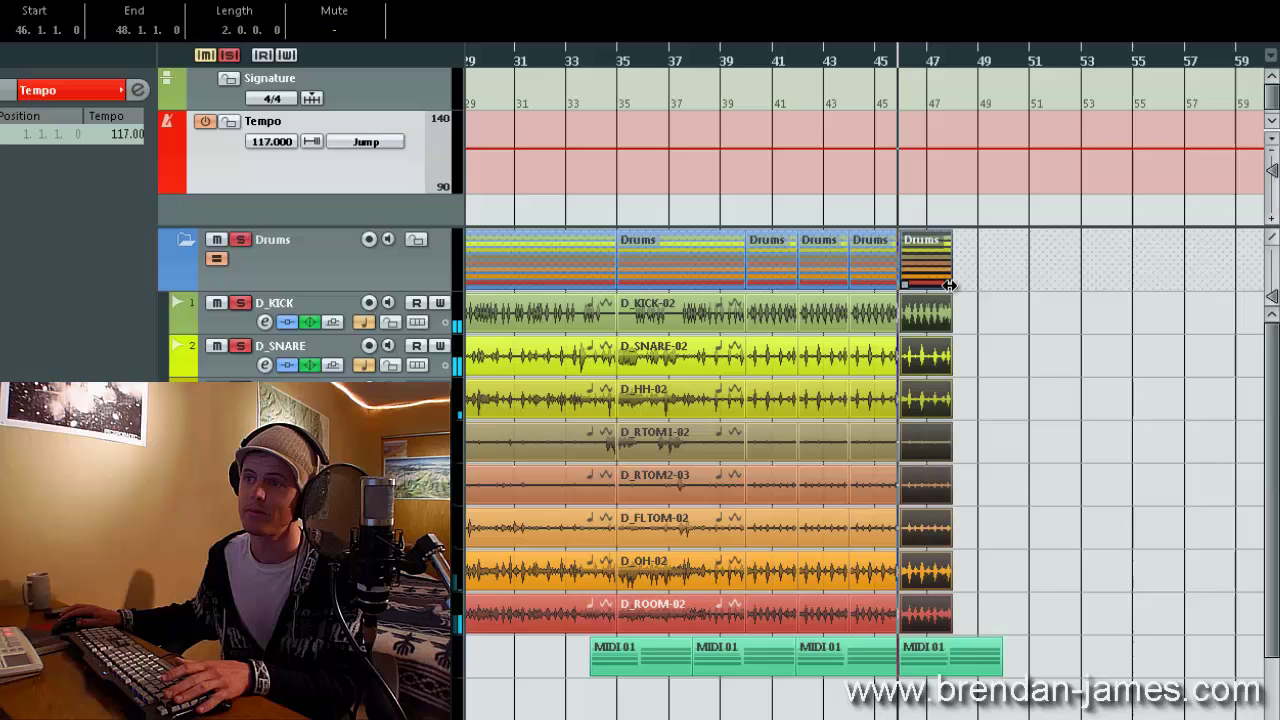
drag(956, 289, 1198, 290)
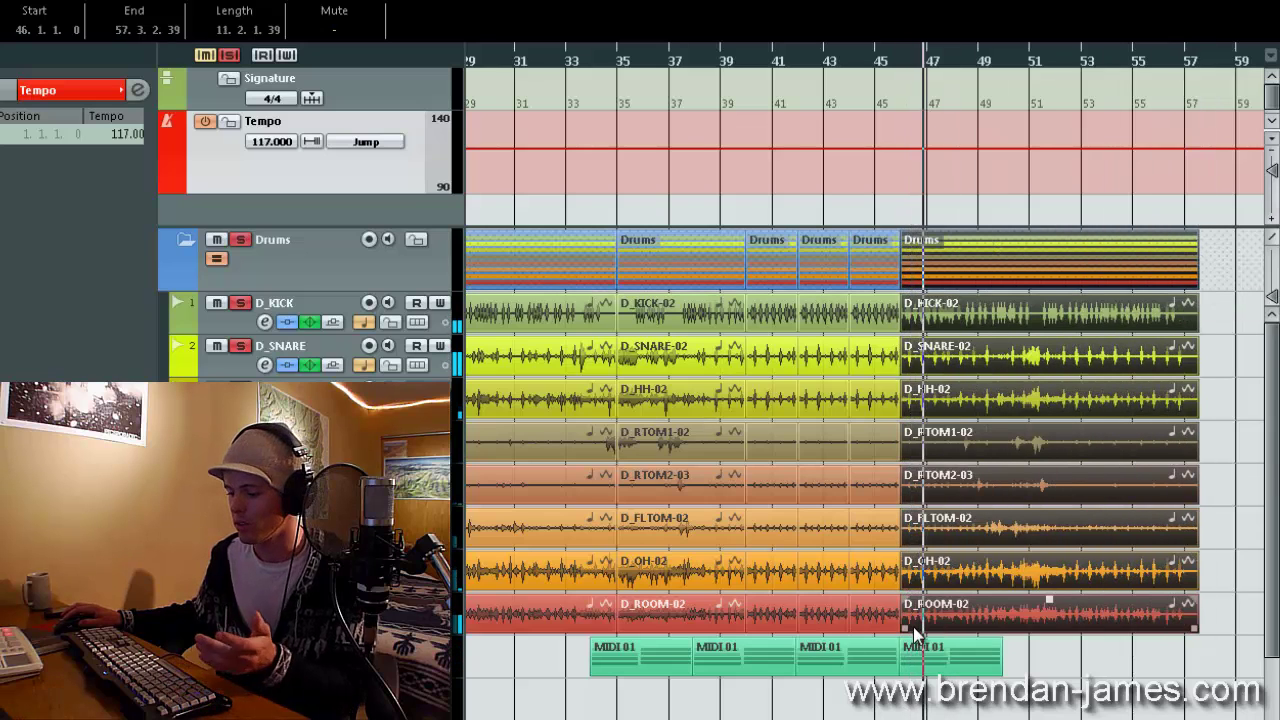
key(F5)
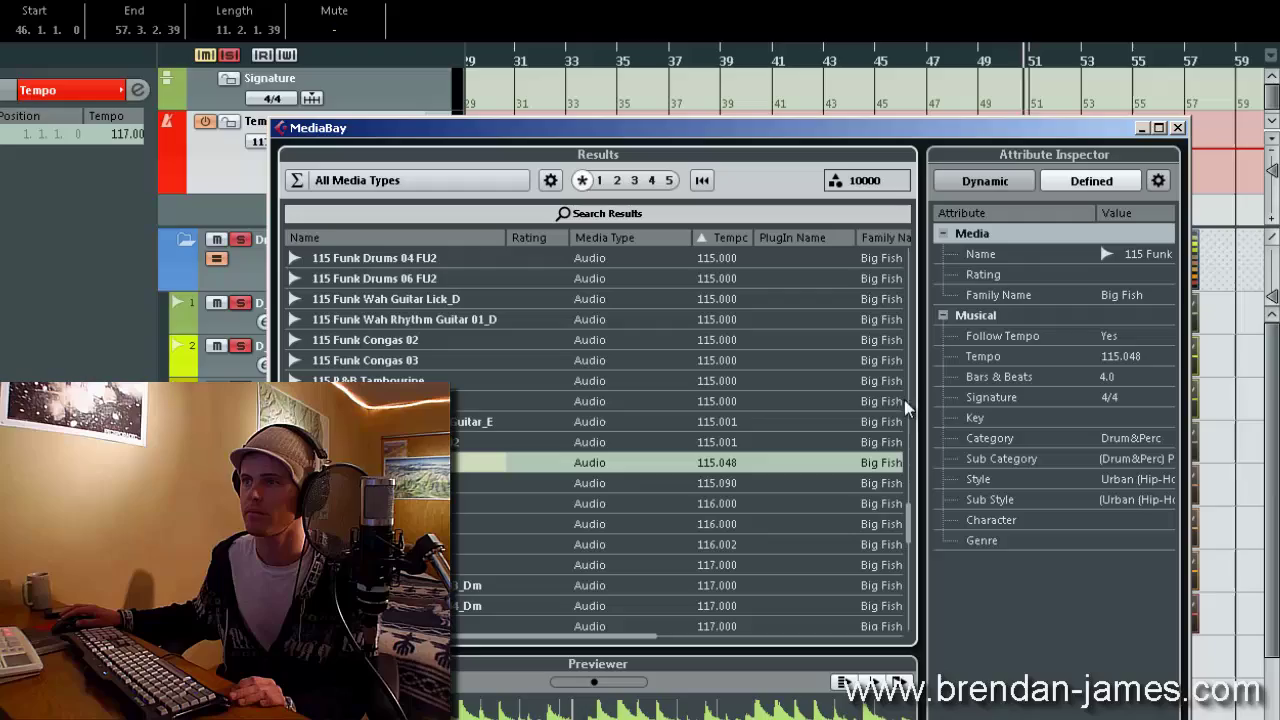
Close the MediaBay to show the drum parts running to about bar 57
click(1178, 129)
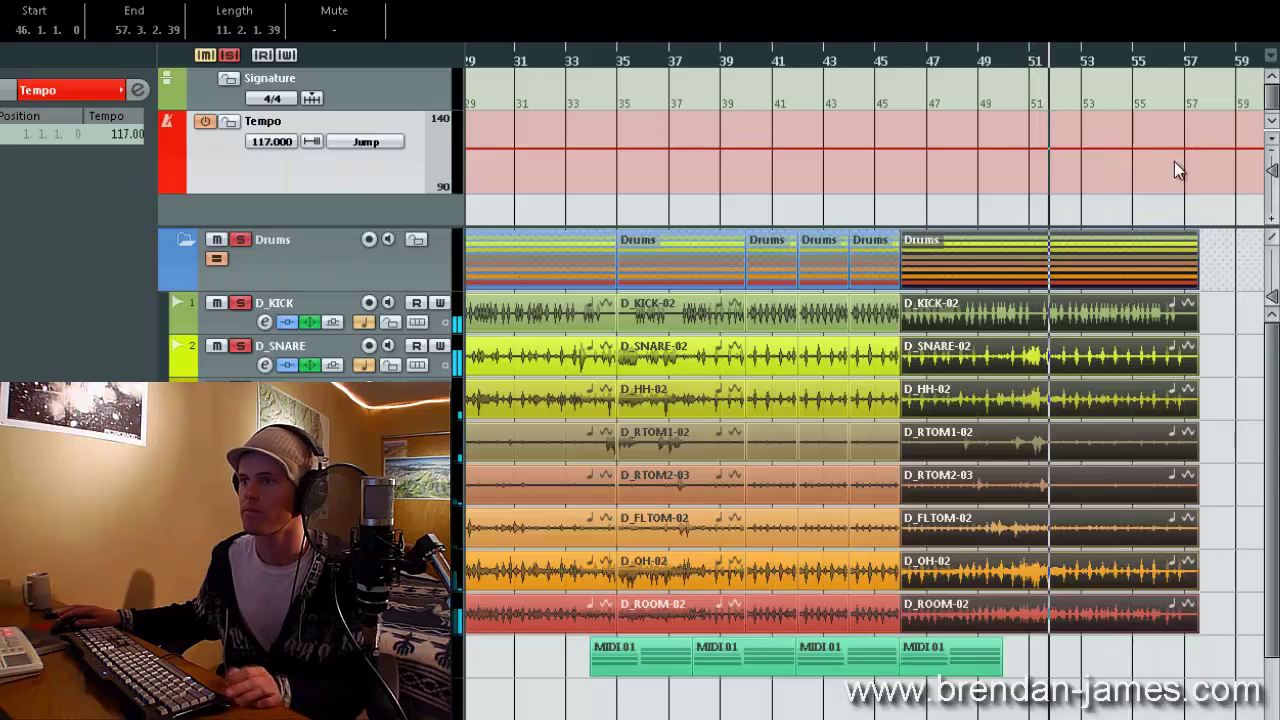